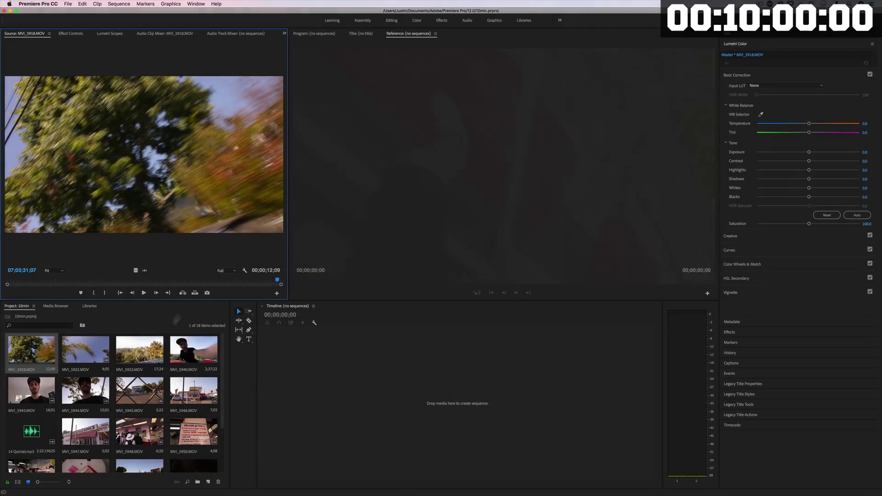
# - Check the lengths of MVI_5918, MVI_5947, MVI_5965 and MVI_5976 in the Project panel
pyautogui.scroll(-3, 114, 408)
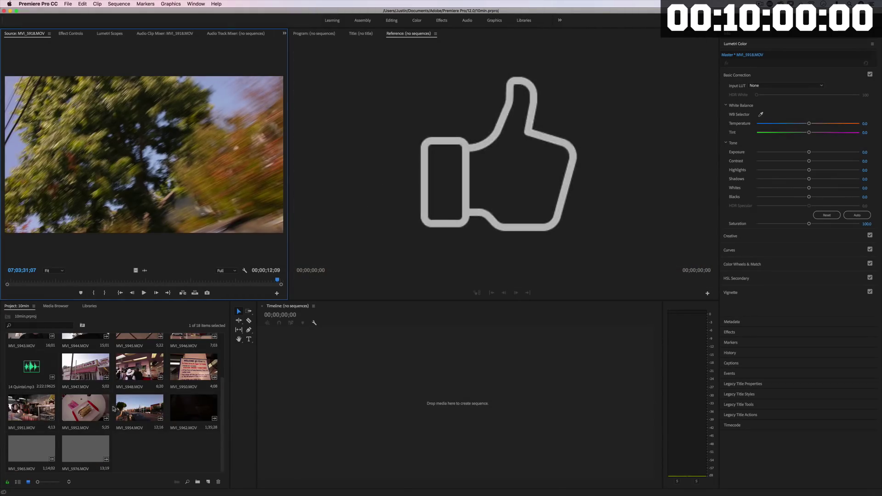
pyautogui.scroll(3, 113, 408)
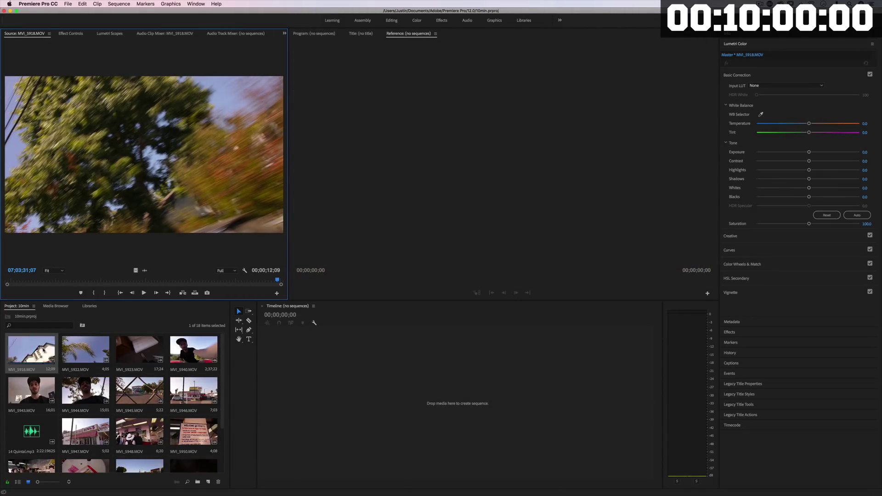
pyautogui.click(43, 350)
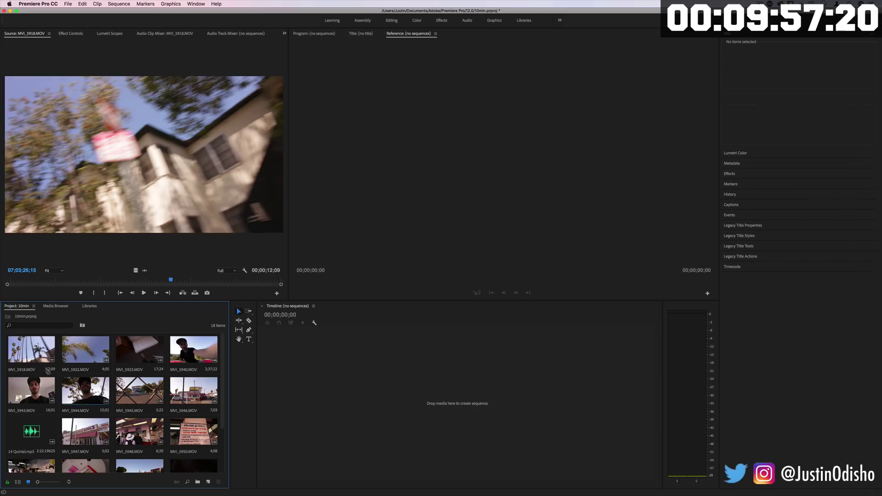
pyautogui.click(40, 361)
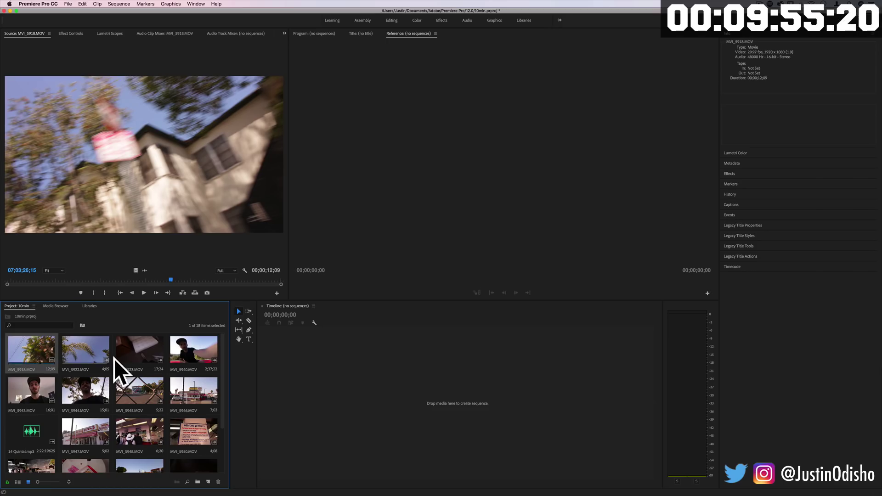
pyautogui.scroll(-3, 85, 363)
pyautogui.click(86, 367)
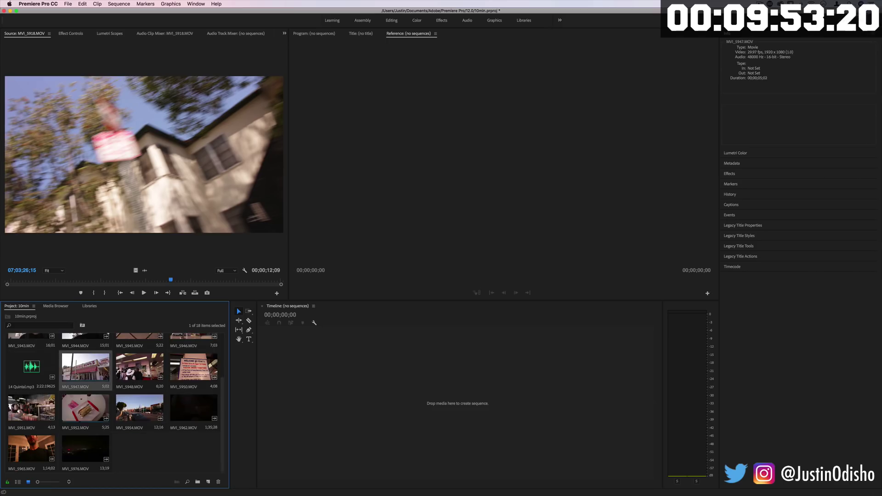
pyautogui.click(32, 448)
pyautogui.click(75, 449)
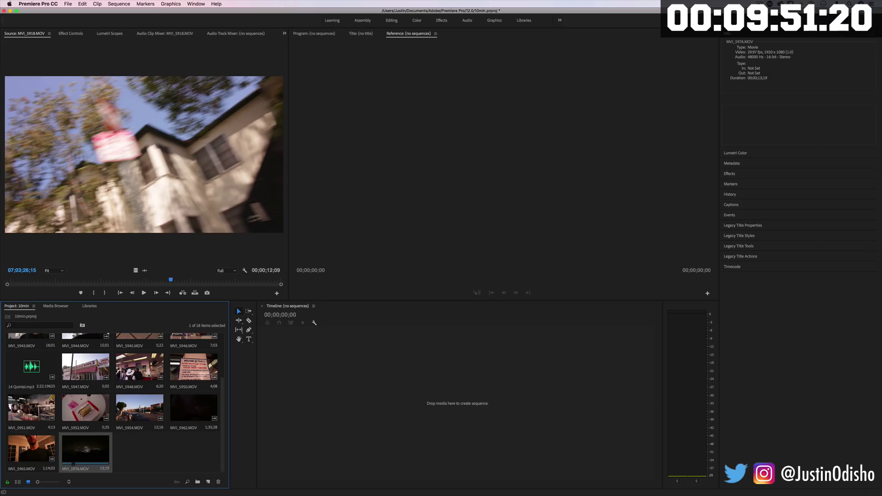
pyautogui.scroll(3, 77, 448)
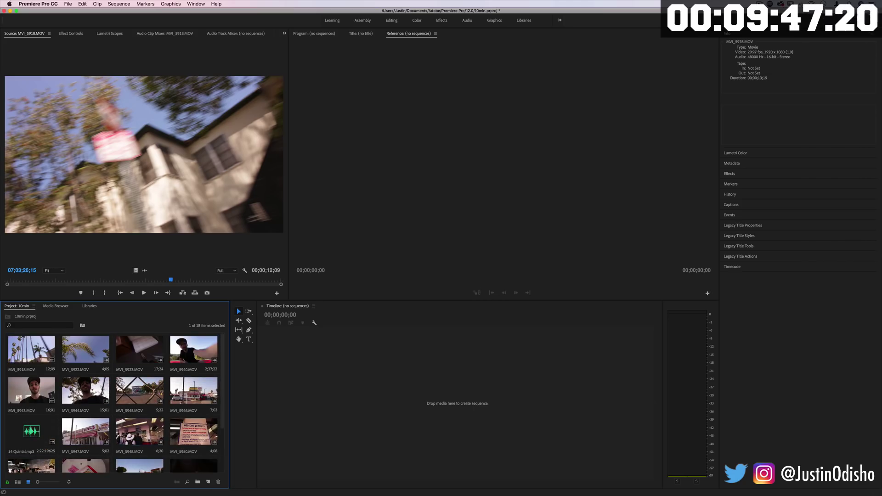
pyautogui.click(41, 352)
# - Open 14 Quintal.mp3 in the Source Monitor to view its roughly 2:22 waveform
pyautogui.scroll(-3, 176, 403)
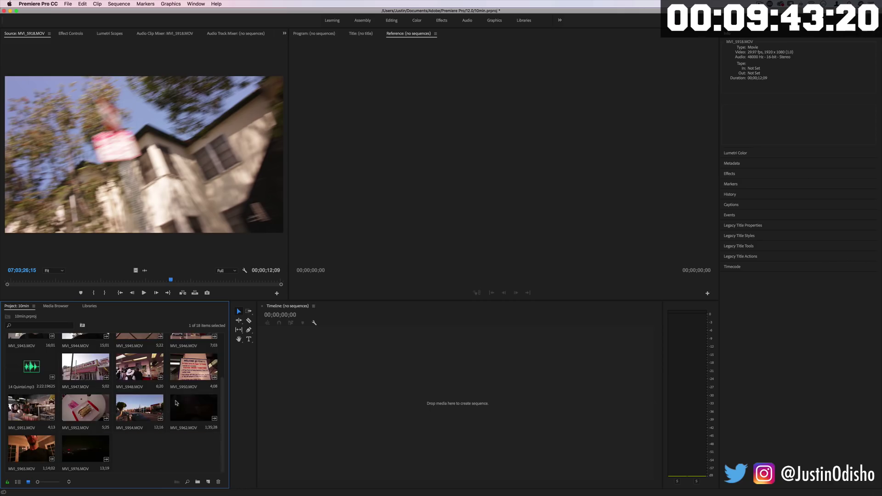
pyautogui.scroll(3, 81, 380)
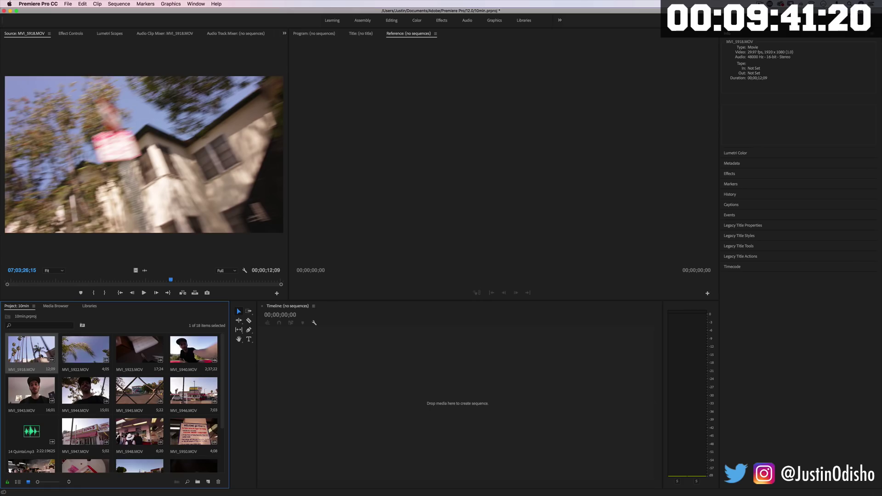
pyautogui.scroll(-3, 102, 434)
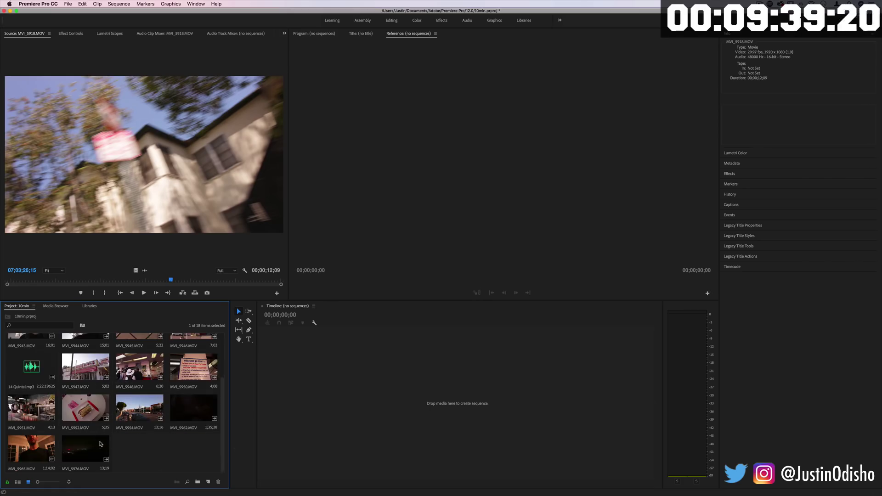
pyautogui.scroll(2, 85, 440)
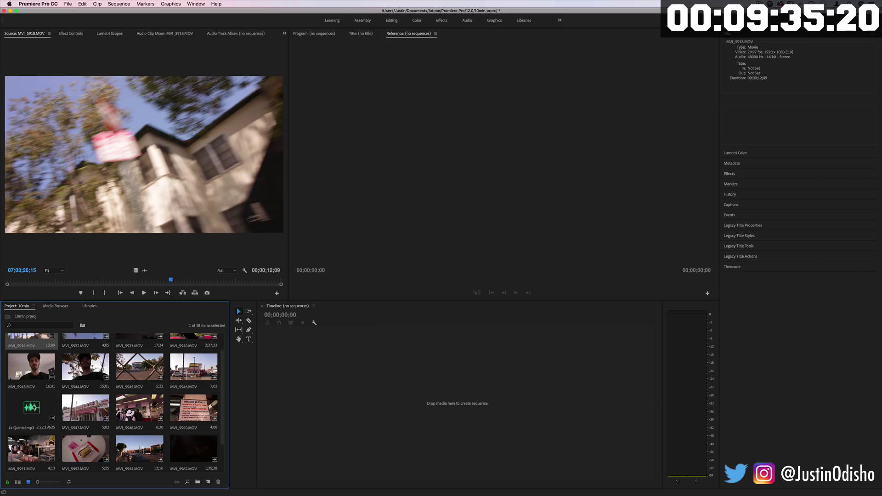
pyautogui.doubleClick(31, 407)
pyautogui.scroll(1, 125, 432)
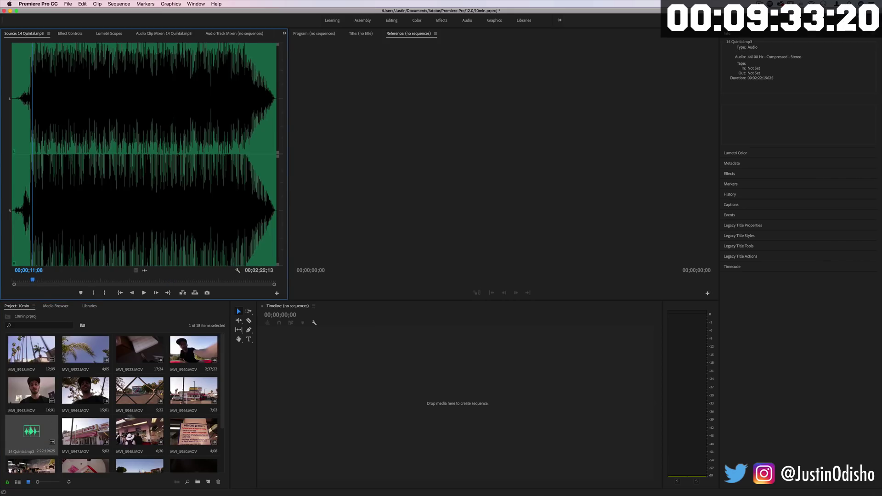
pyautogui.click(448, 395)
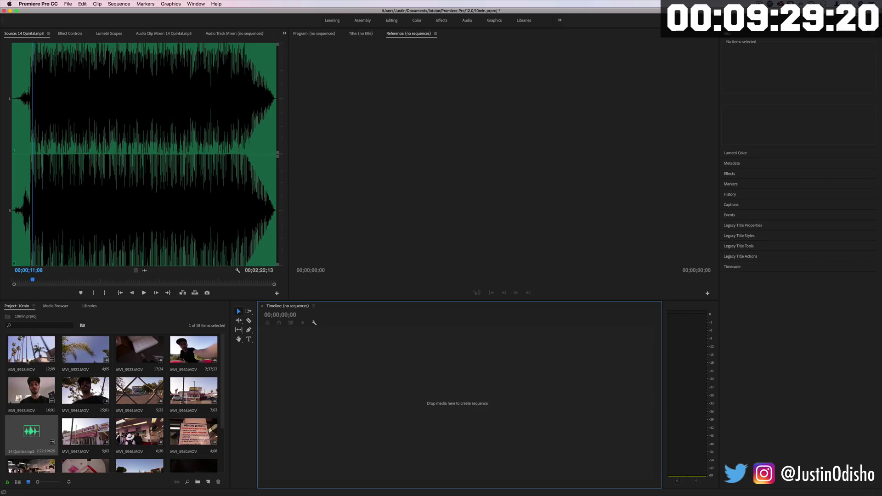
# - Create a new sequence by dragging MVI_5918.MOV into the empty Timeline
pyautogui.click(24, 354)
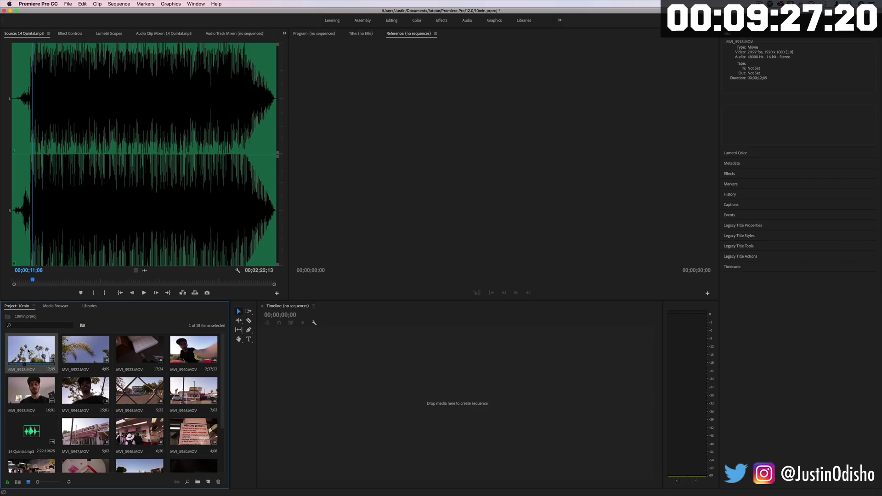
pyautogui.moveTo(28, 352); pyautogui.dragTo(403, 384)
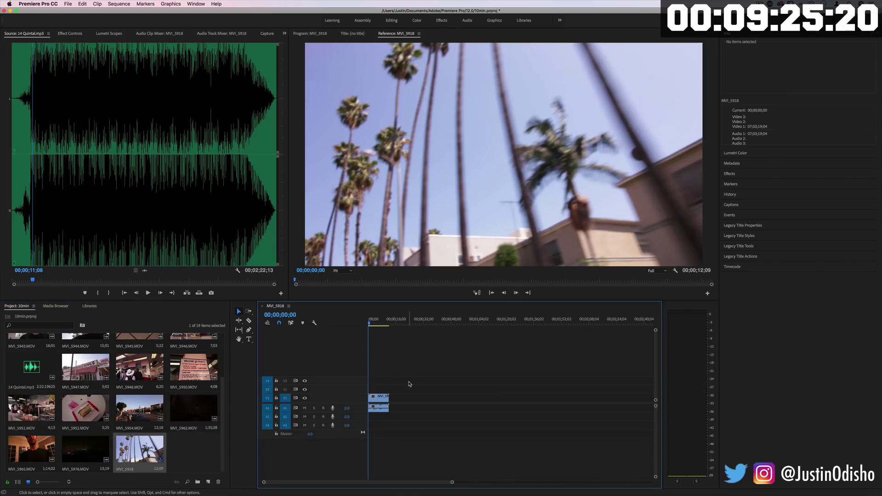
pyautogui.click(377, 398)
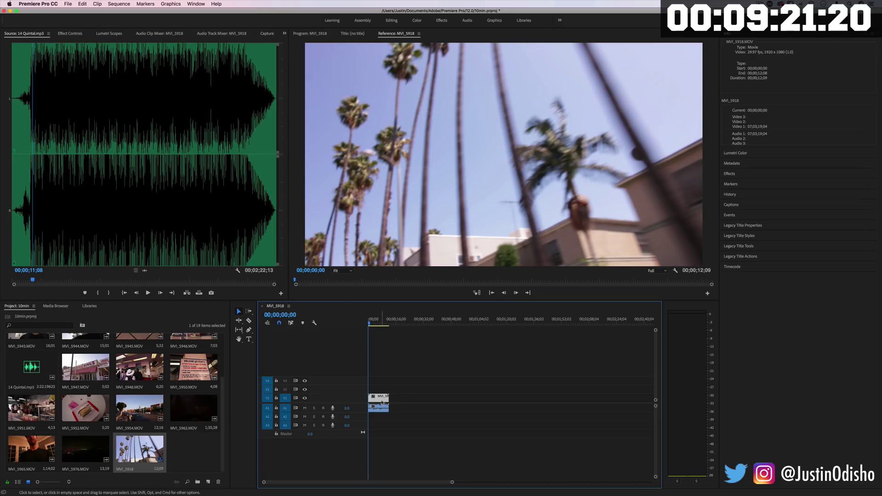
pyautogui.click(730, 41)
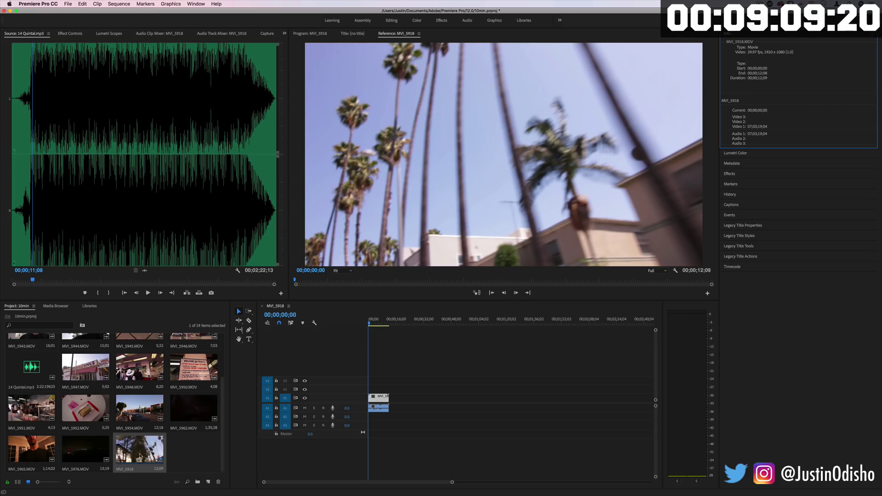
# - Rename the new sequence to '10min Video' in the Project panel
pyautogui.click(125, 469)
pyautogui.press('shift')
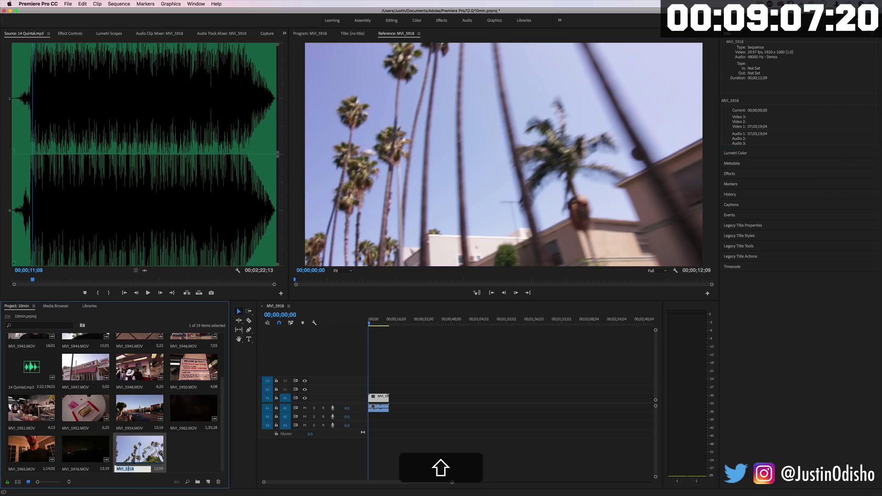
pyautogui.write('M')
pyautogui.hotkey('shift', 'BackSpace')
pyautogui.write('10')
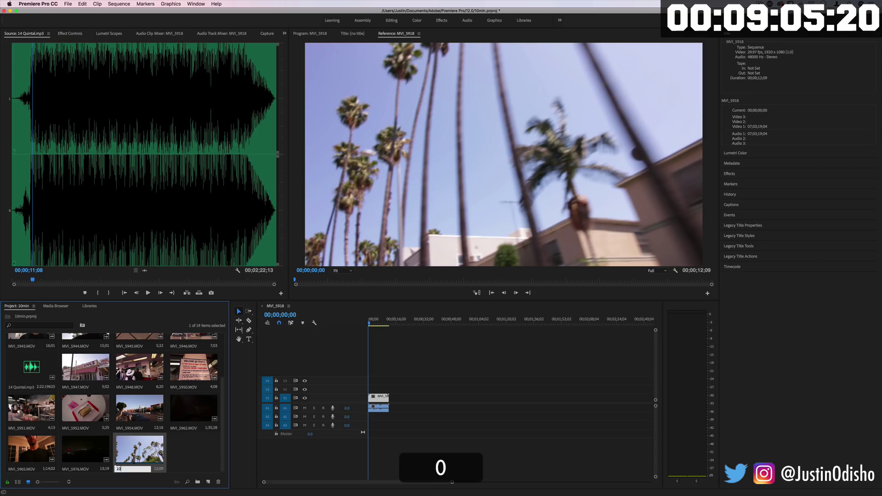
pyautogui.write('min Video')
pyautogui.press('Return')
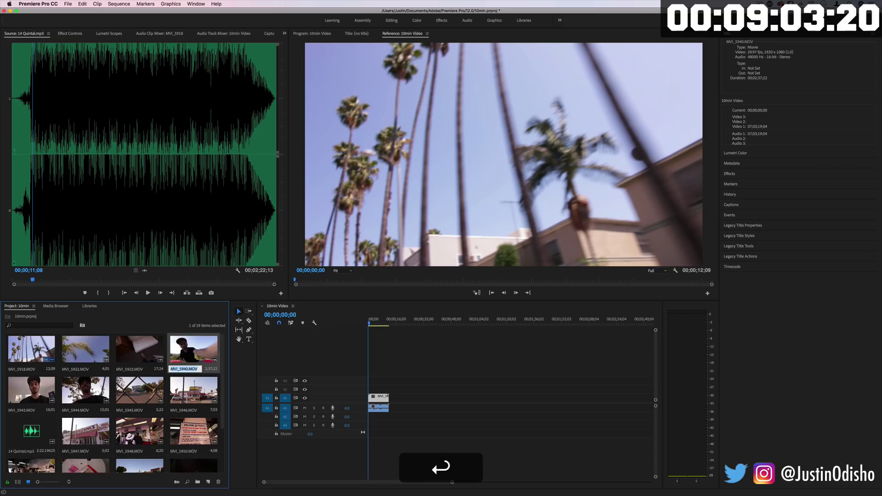
# - Lay 14 Quintal.mp3 on track A2 from the start and select the MVI_5918 clip
pyautogui.scroll(-3, 187, 469)
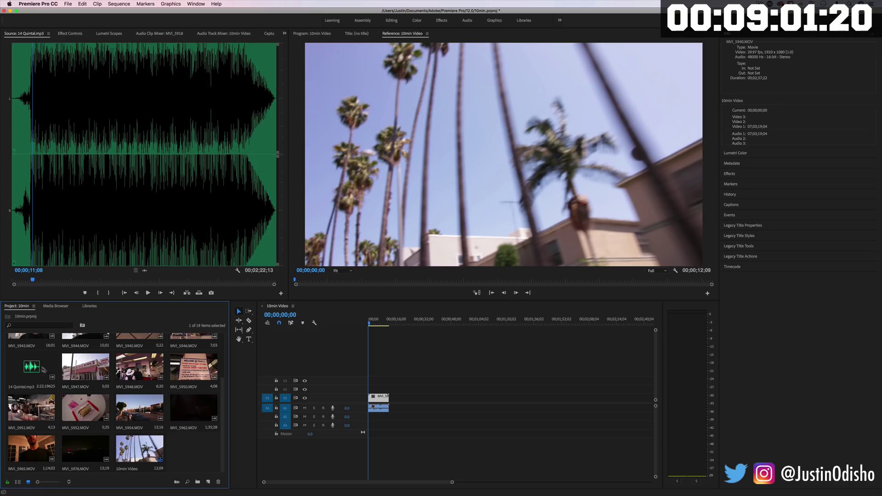
pyautogui.moveTo(33, 368); pyautogui.dragTo(383, 418)
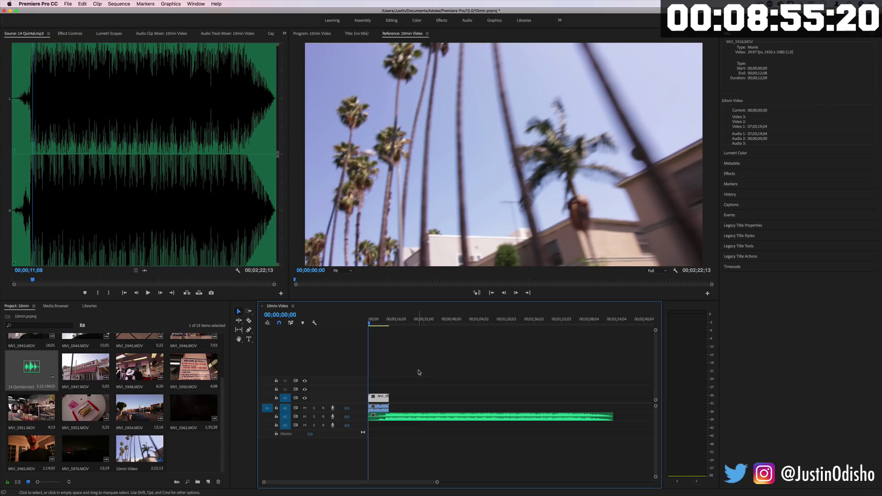
pyautogui.moveTo(420, 369); pyautogui.dragTo(374, 407)
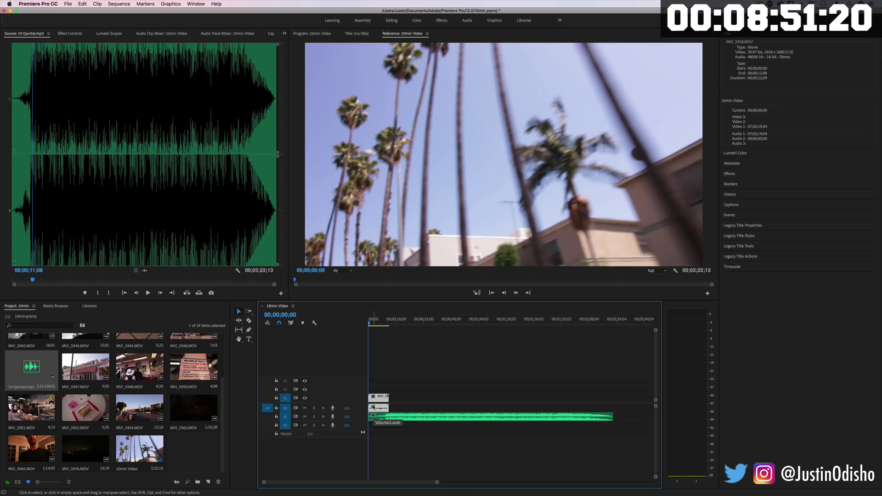
# - Delete MVI_5918 from 10min Video, then review the DSLR 1080p sequence presets and cancel
pyautogui.press('BackSpace')
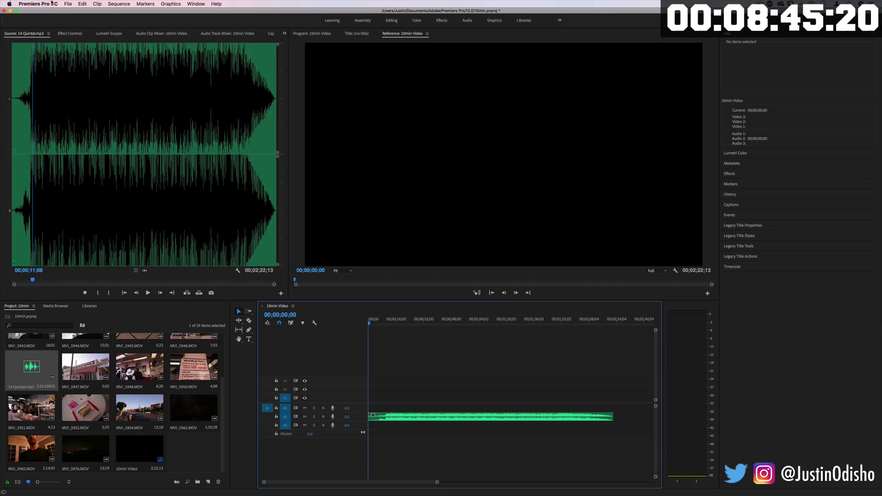
pyautogui.scroll(3, 112, 368)
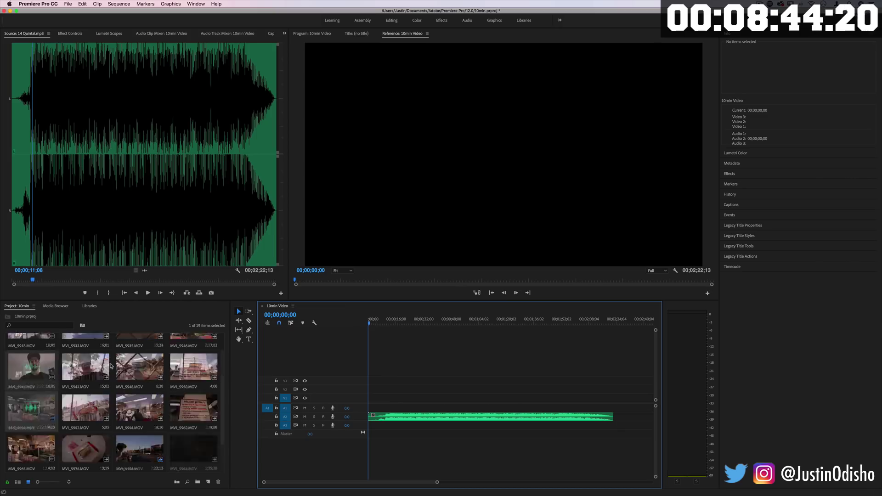
pyautogui.click(68, 4)
pyautogui.moveTo(74, 12)
pyautogui.click(167, 25)
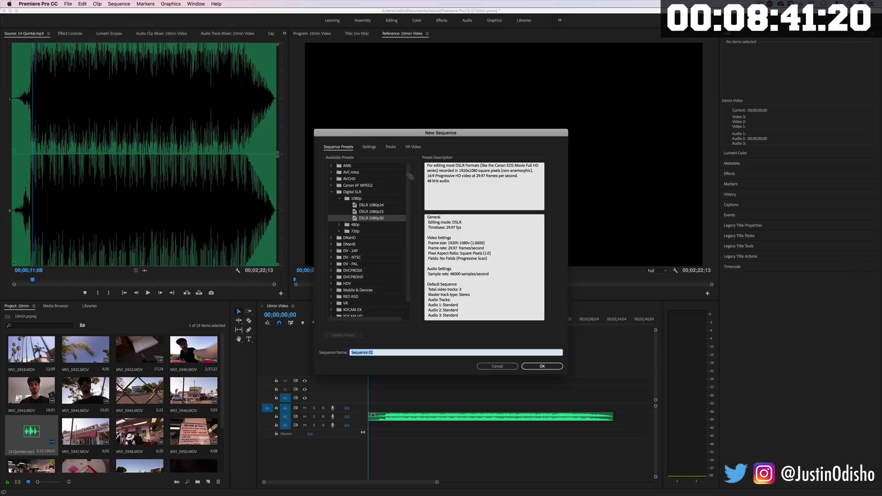
pyautogui.click(371, 212)
pyautogui.click(372, 205)
pyautogui.click(369, 147)
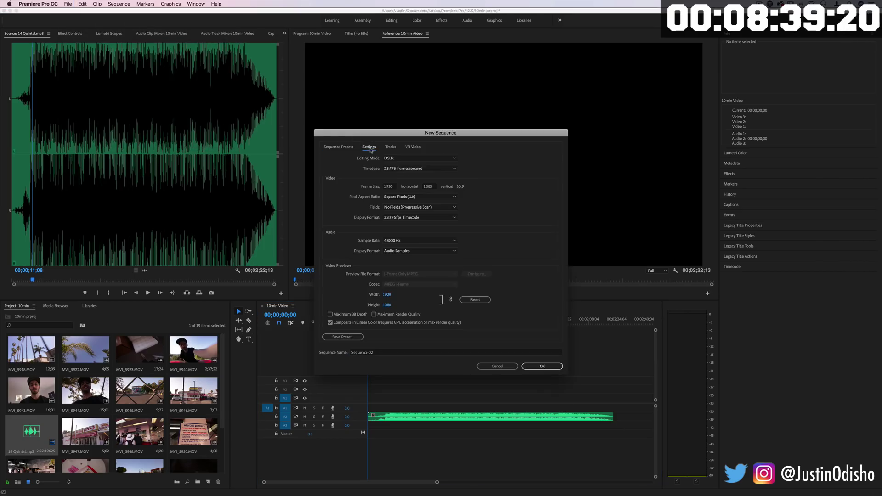
pyautogui.click(499, 367)
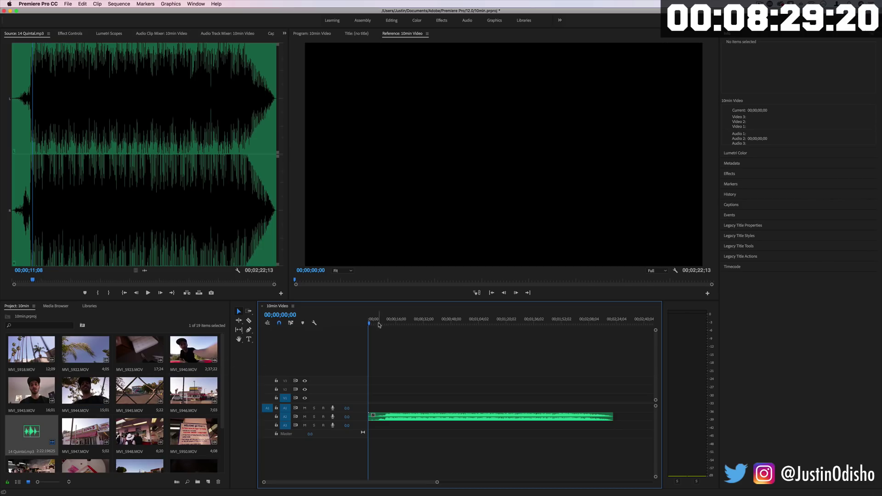
# - Play the 14 Quintal.mp3 music in the Source Monitor from near its start
pyautogui.moveTo(32, 280); pyautogui.dragTo(17, 279)
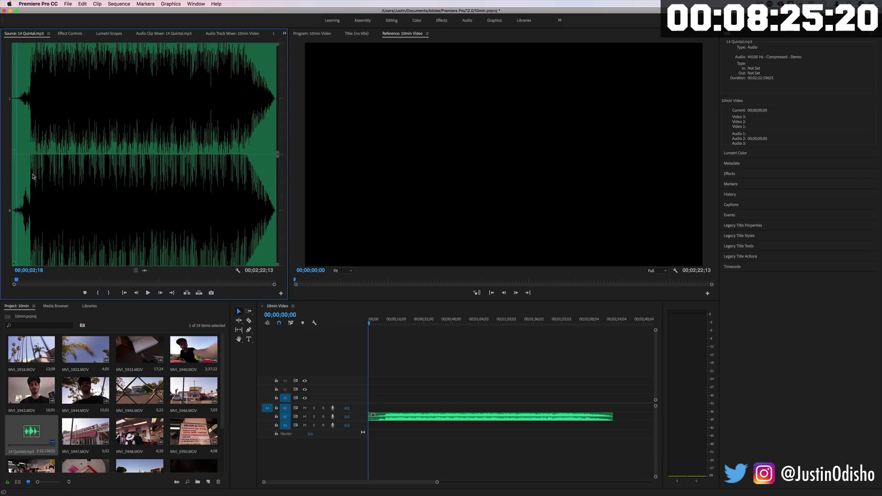
pyautogui.press('space')
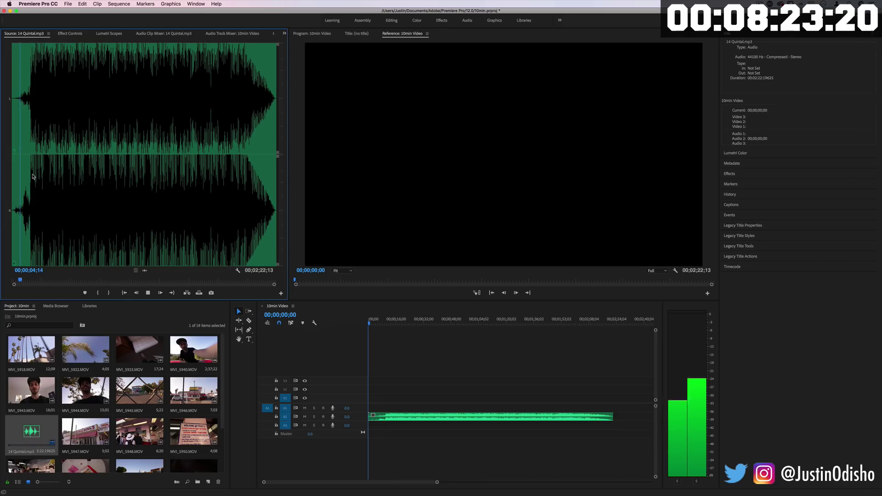
pyautogui.press('XF86AudioRaiseVolume')
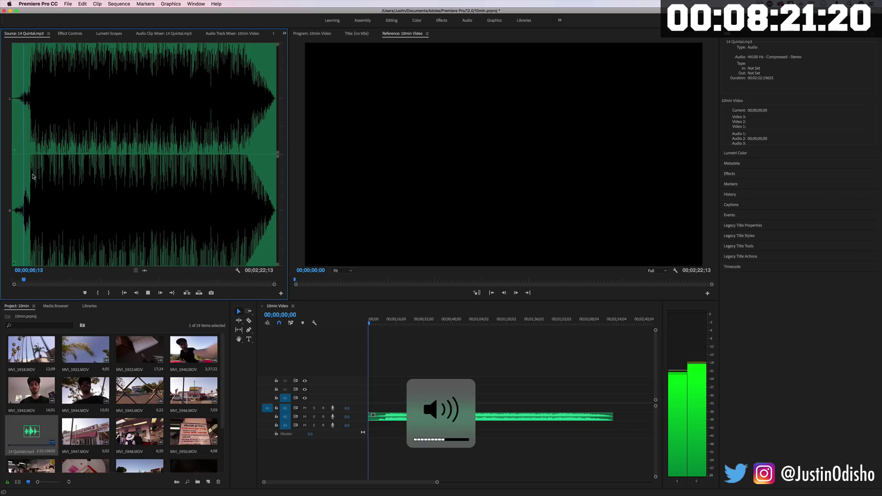
pyautogui.press('space')
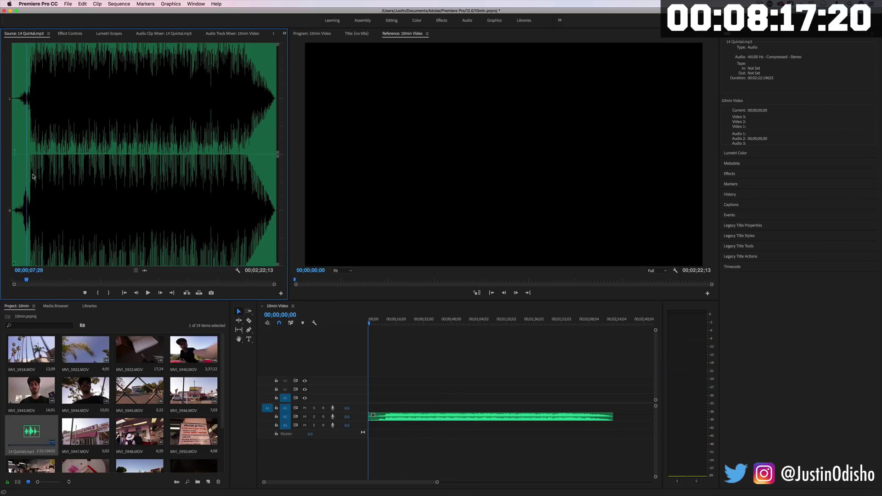
pyautogui.press('space')
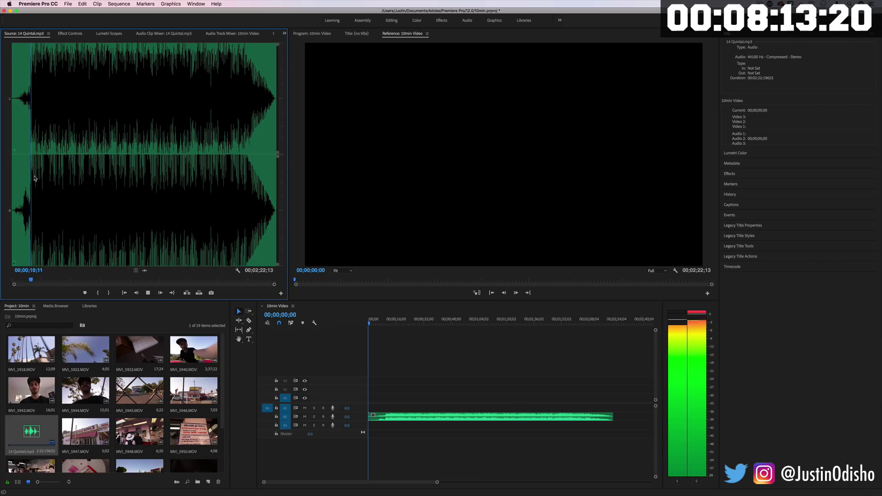
pyautogui.press('space')
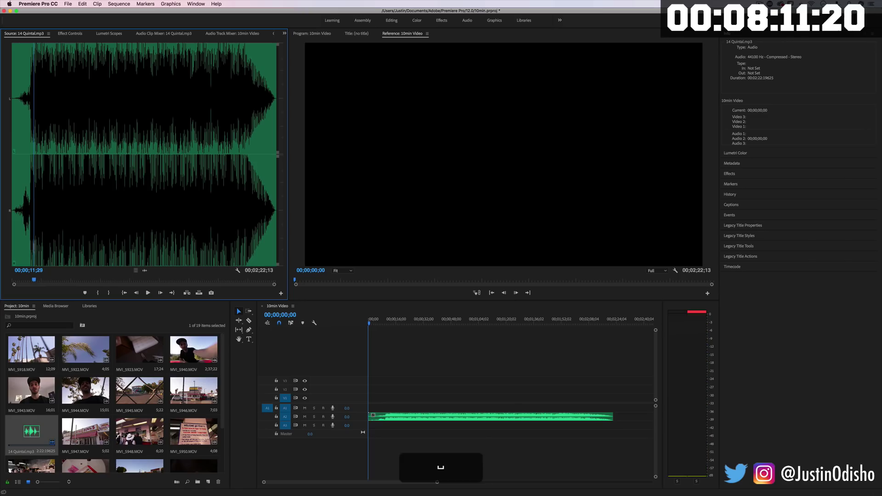
# - Enlarge track A2 to show the music waveform and move the playhead to 00;00;12;24
pyautogui.click(48, 356)
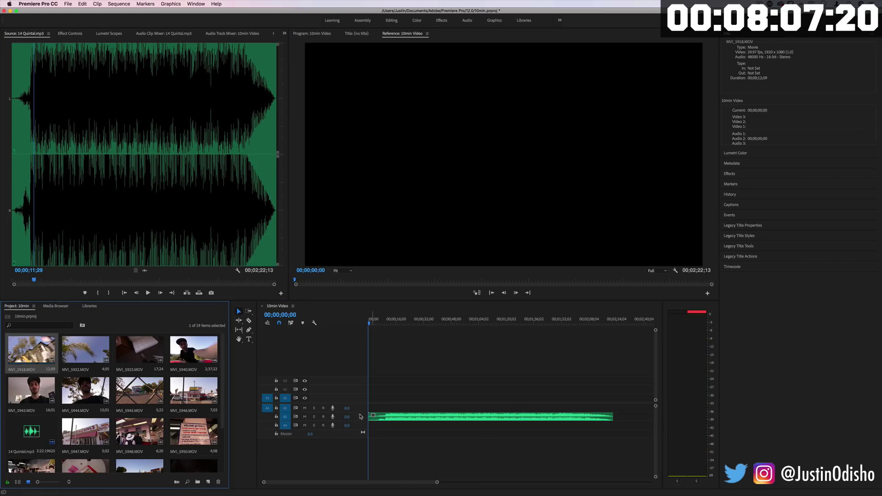
pyautogui.moveTo(361, 412); pyautogui.dragTo(358, 441)
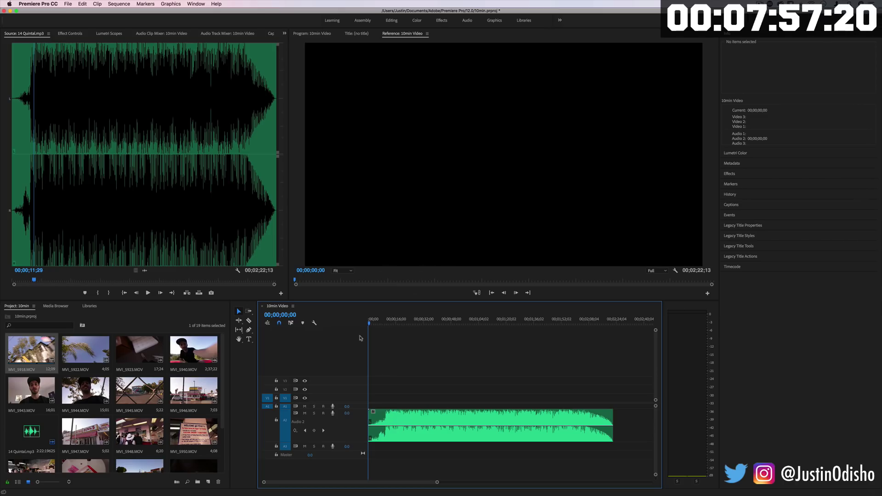
pyautogui.moveTo(390, 321); pyautogui.dragTo(382, 323)
# - Play the sequence and look through the new-item options without choosing one
pyautogui.press('space')
pyautogui.click(181, 355)
pyautogui.click(68, 4)
pyautogui.moveTo(73, 11)
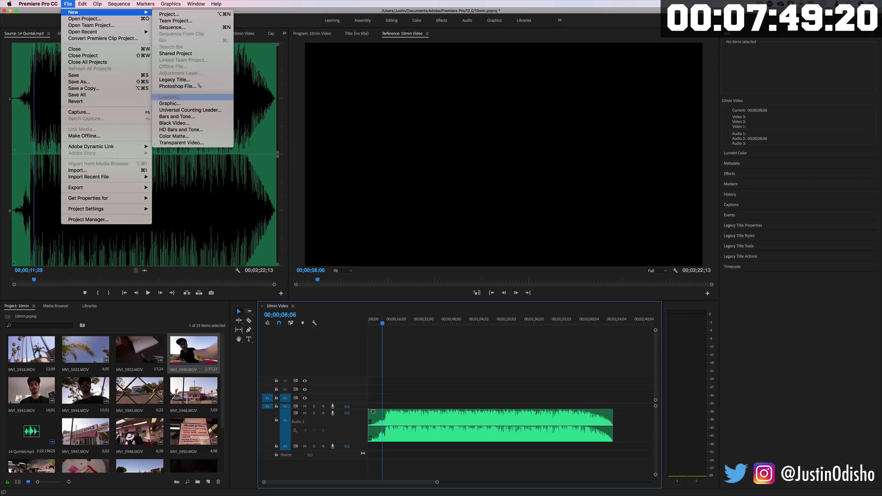
pyautogui.click(68, 4)
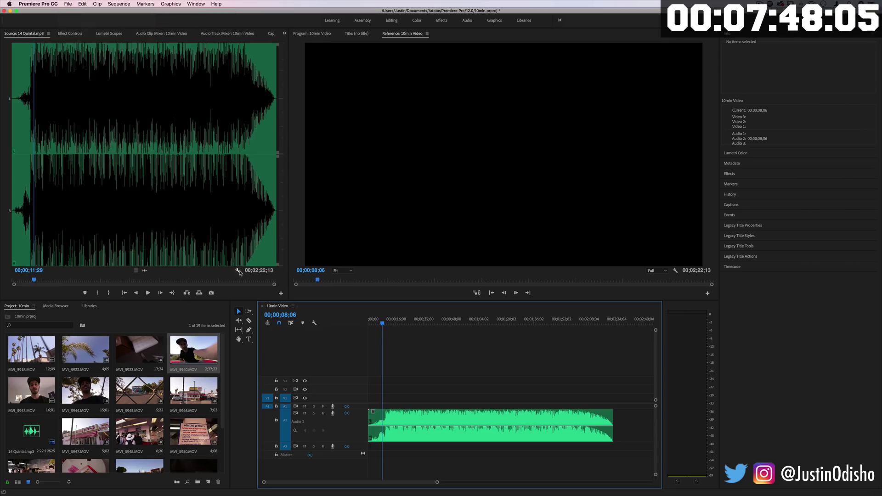
# - Type 'Somewhere in LA...' in the Program monitor with the Type tool and select the text
pyautogui.click(249, 342)
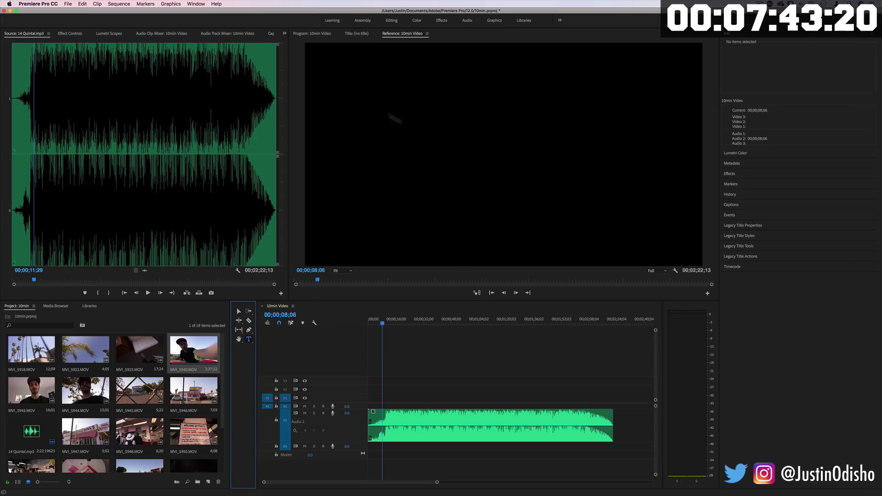
pyautogui.click(316, 34)
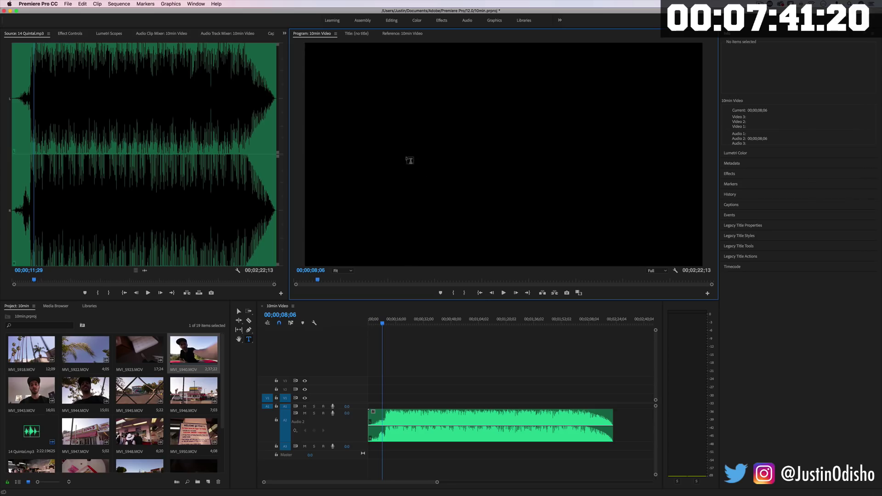
pyautogui.click(409, 158)
pyautogui.write('Some')
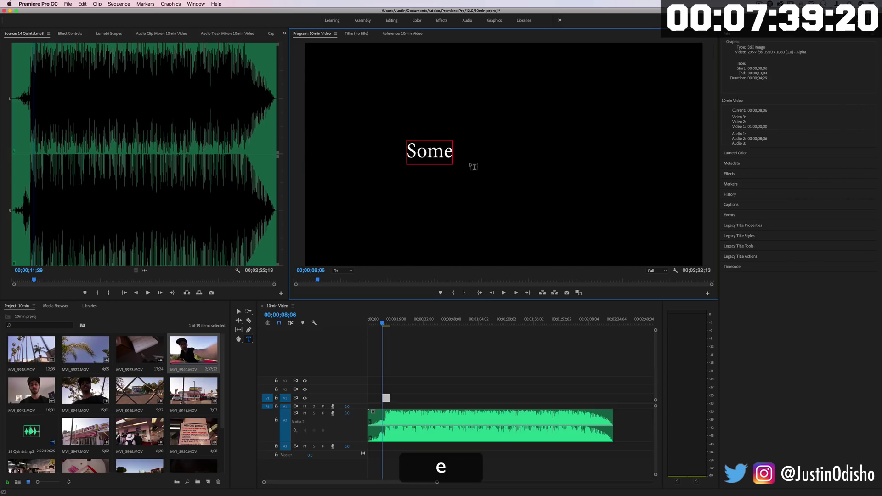
pyautogui.write('where in LA')
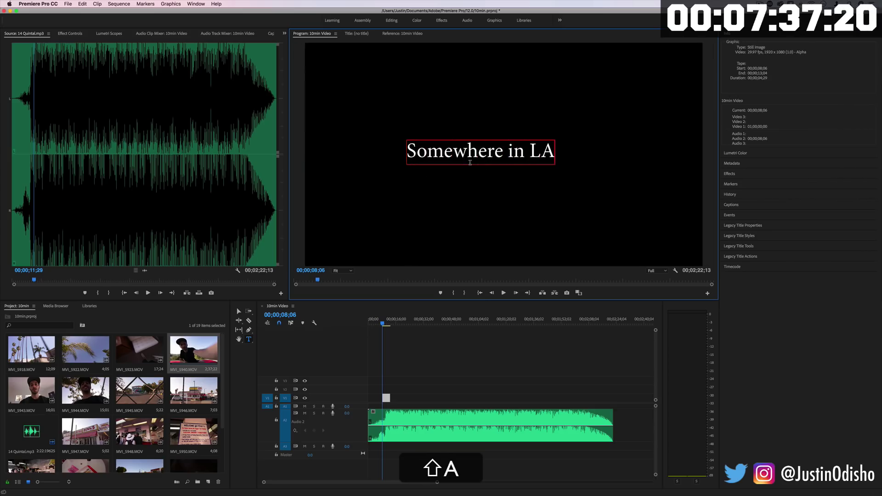
pyautogui.write('...')
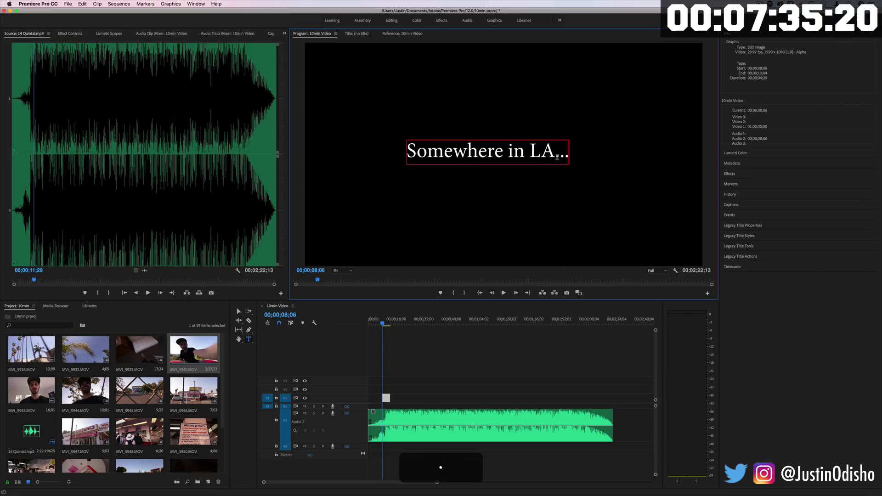
pyautogui.moveTo(567, 152); pyautogui.dragTo(406, 152)
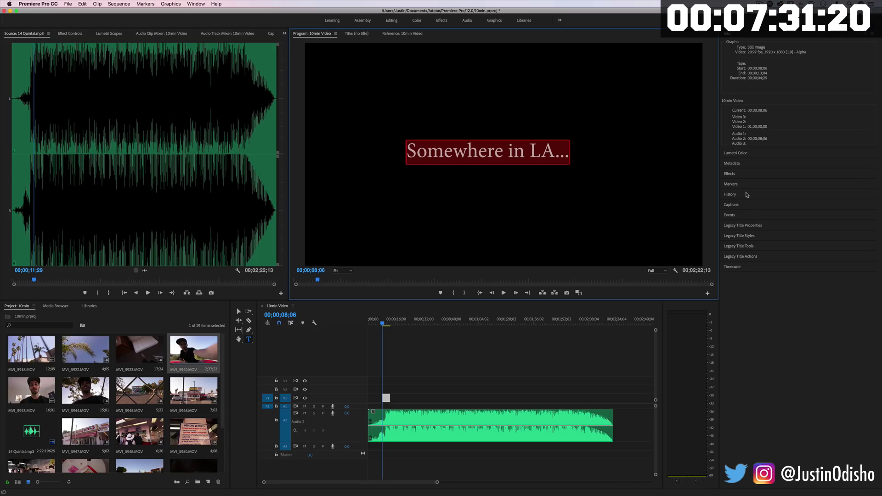
# - In Essential Graphics, center the title horizontally and set its font to Futura
pyautogui.click(196, 4)
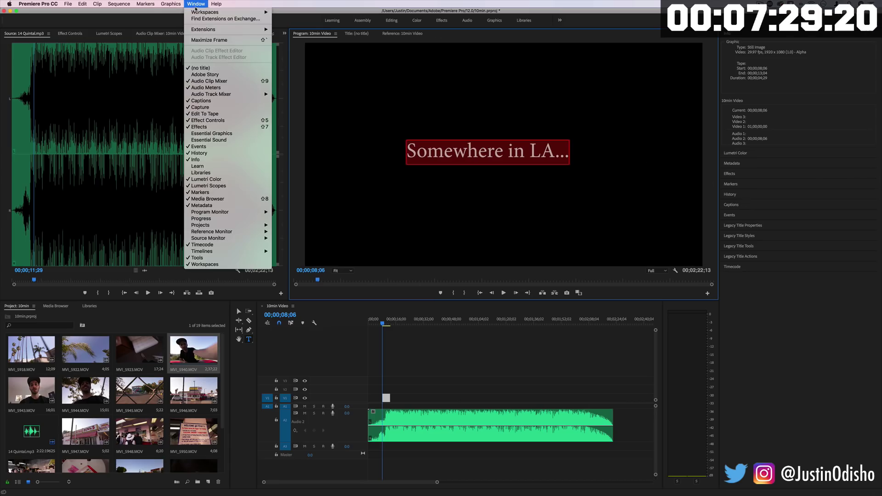
pyautogui.click(239, 133)
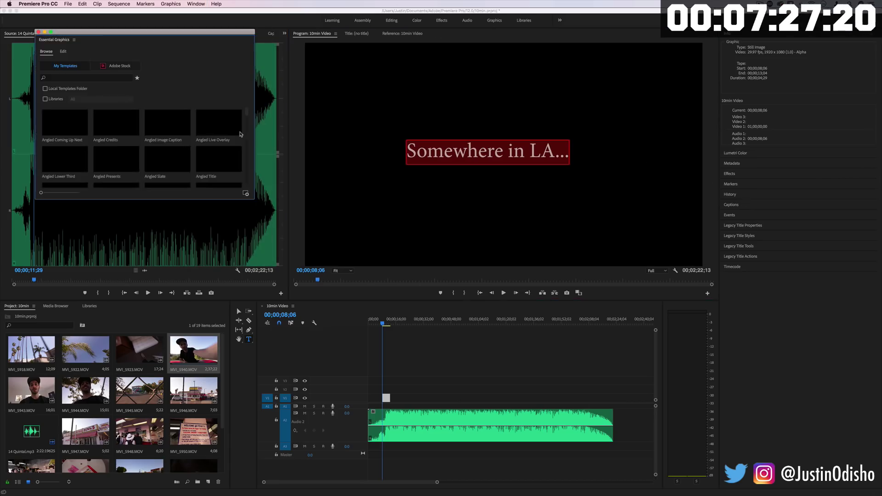
pyautogui.click(63, 52)
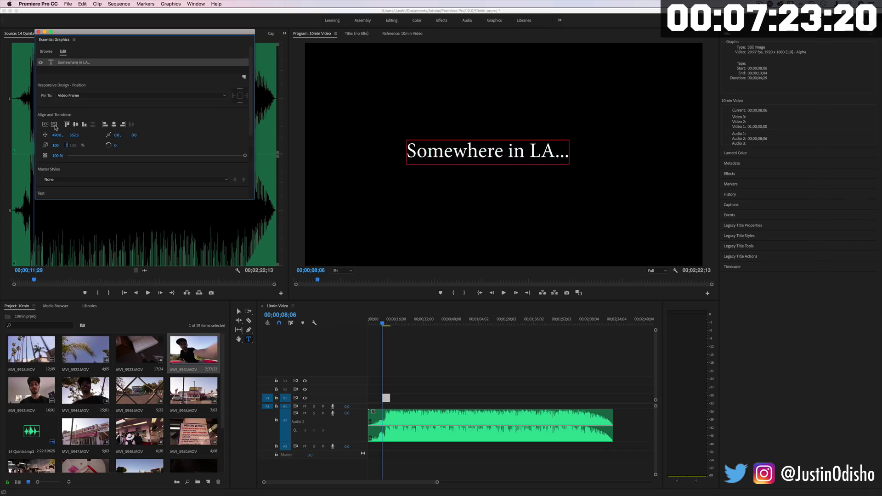
pyautogui.click(54, 124)
pyautogui.scroll(-1, 92, 152)
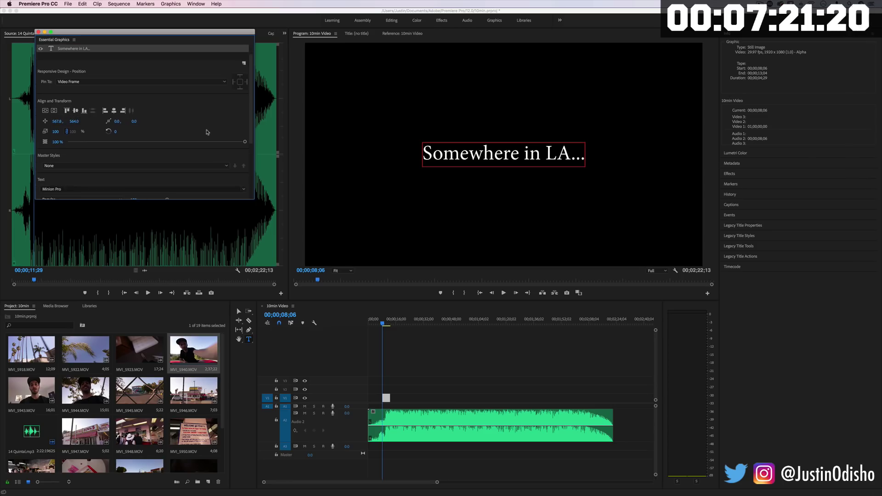
pyautogui.click(116, 189)
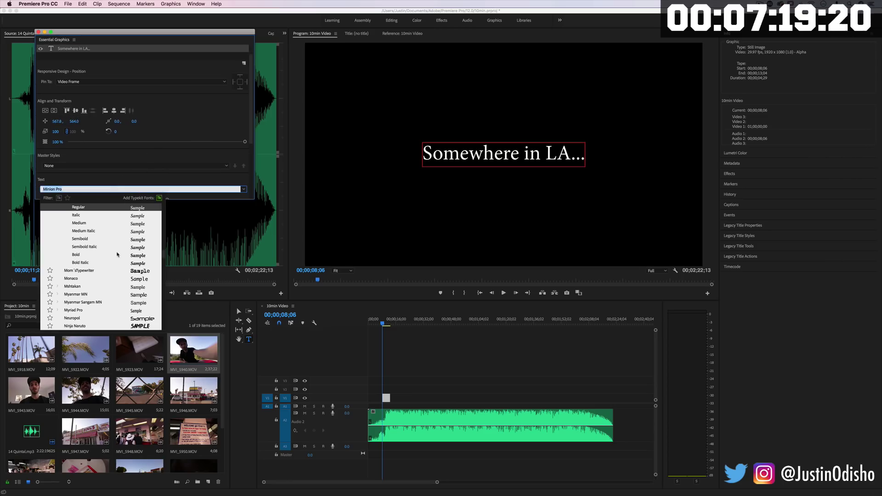
pyautogui.write('futura')
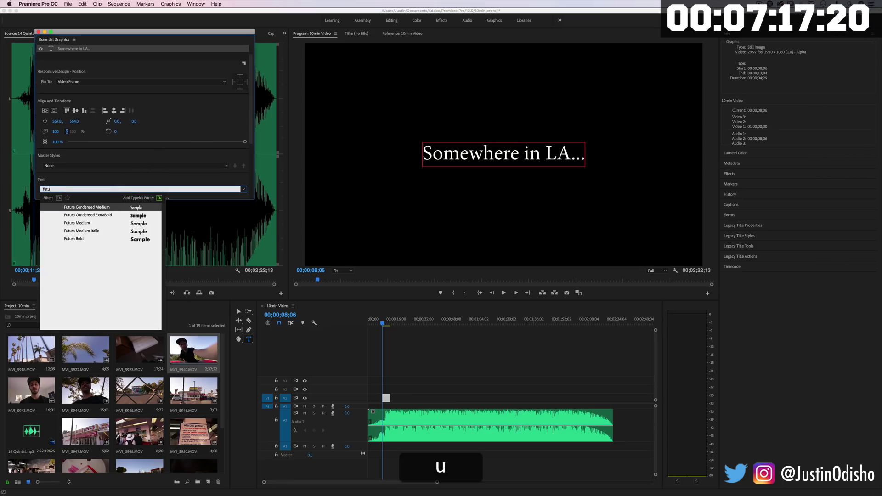
pyautogui.press('Return')
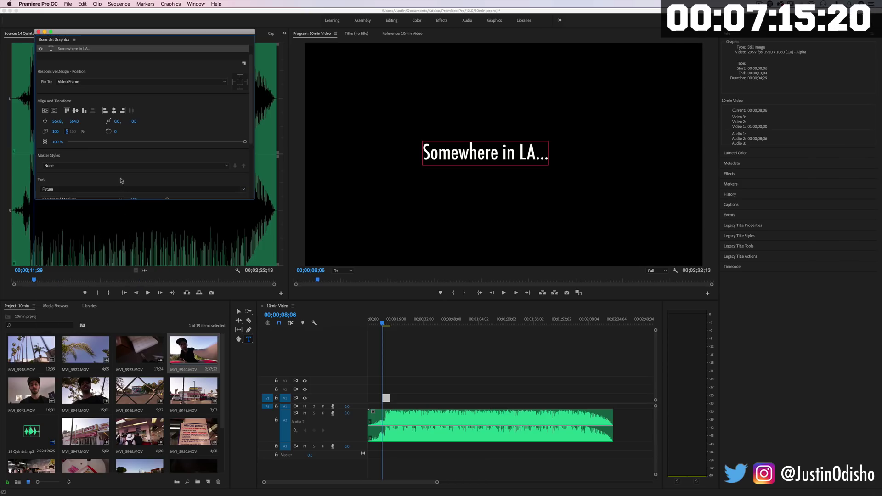
# - Set the title size to 130, center it vertically, and apply Faux Italic
pyautogui.scroll(-3, 121, 180)
pyautogui.moveTo(167, 152); pyautogui.dragTo(174, 152)
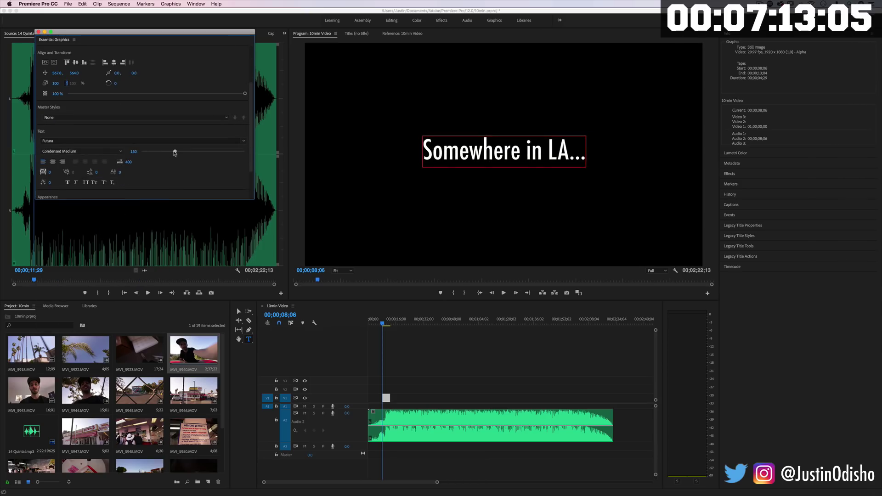
pyautogui.click(53, 64)
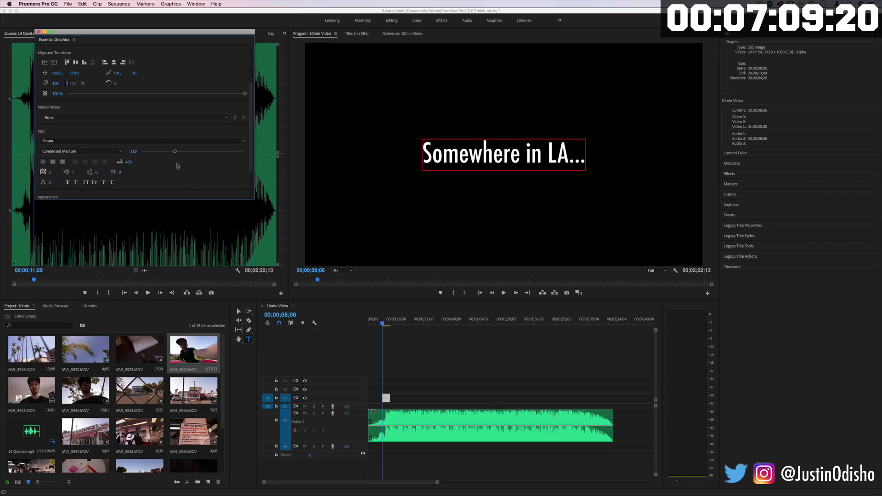
pyautogui.scroll(-3, 182, 173)
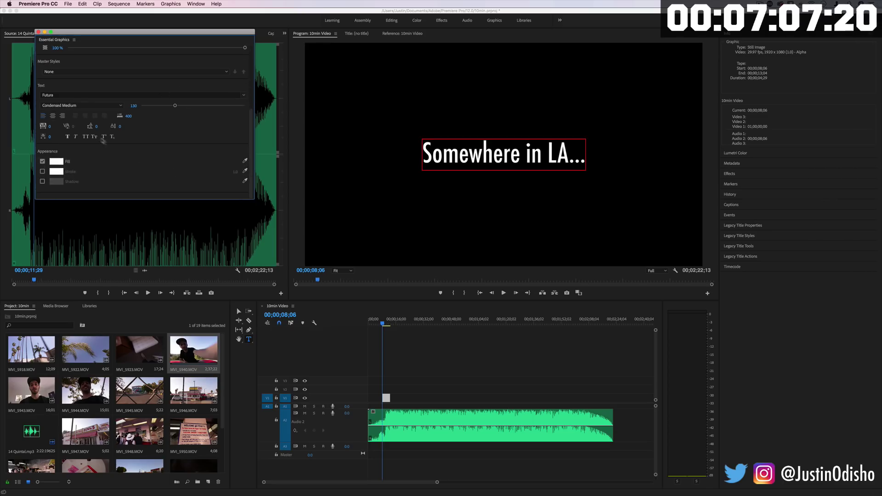
pyautogui.click(76, 138)
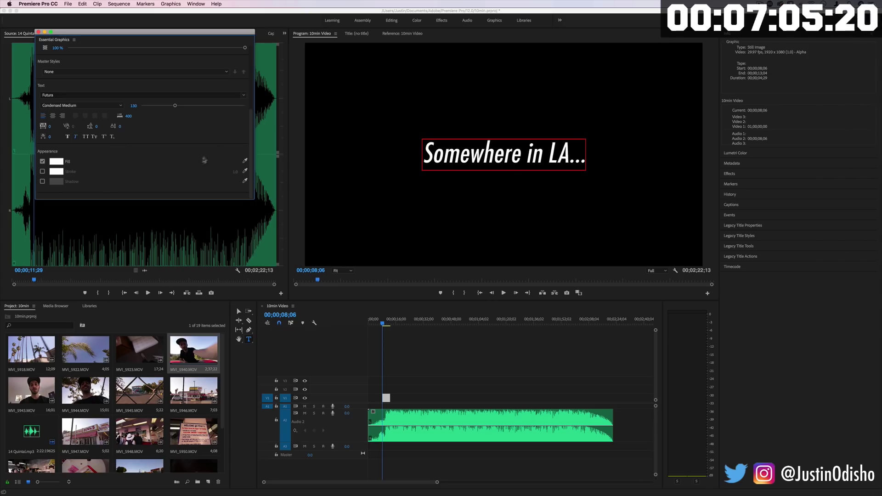
pyautogui.click(413, 352)
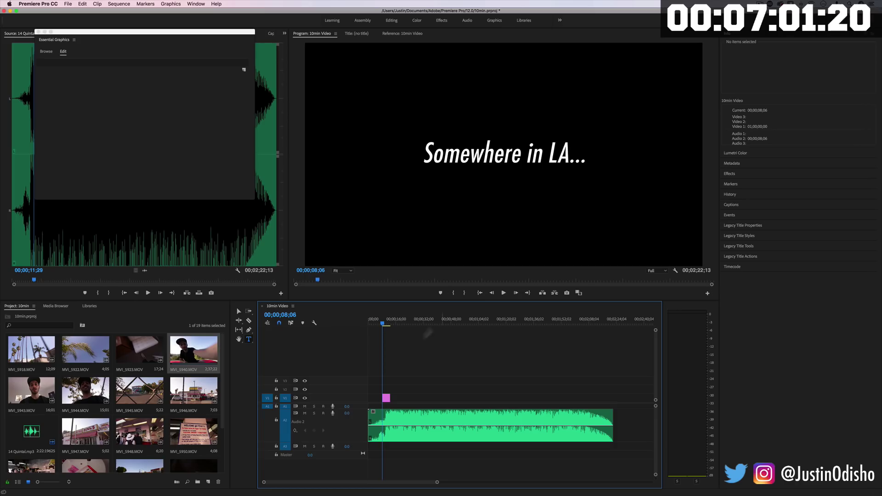
# - Extend the title clip back to the sequence start and play it from the beginning
pyautogui.moveTo(385, 398)
pyautogui.mouseDown()
pyautogui.moveTo(369, 399)
pyautogui.moveTo(385, 398)
pyautogui.mouseUp()
pyautogui.moveTo(383, 319); pyautogui.dragTo(368, 319)
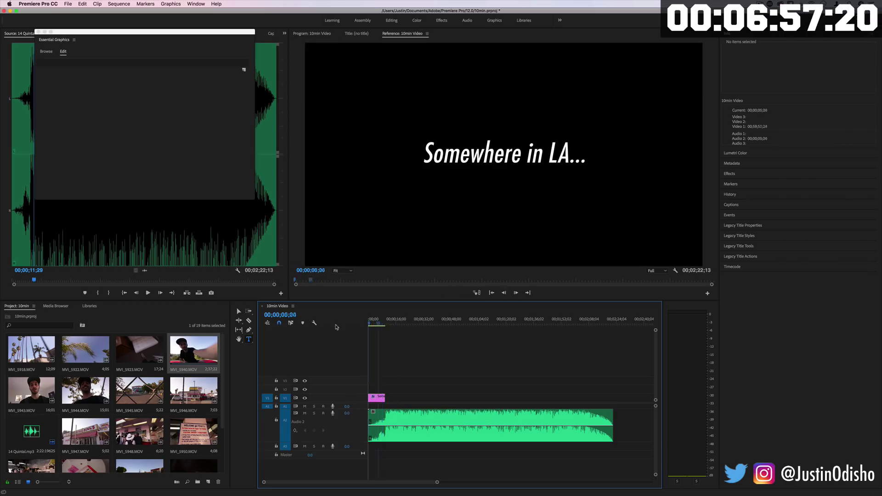
pyautogui.press('space')
pyautogui.press('XF86AudioRaiseVolume')
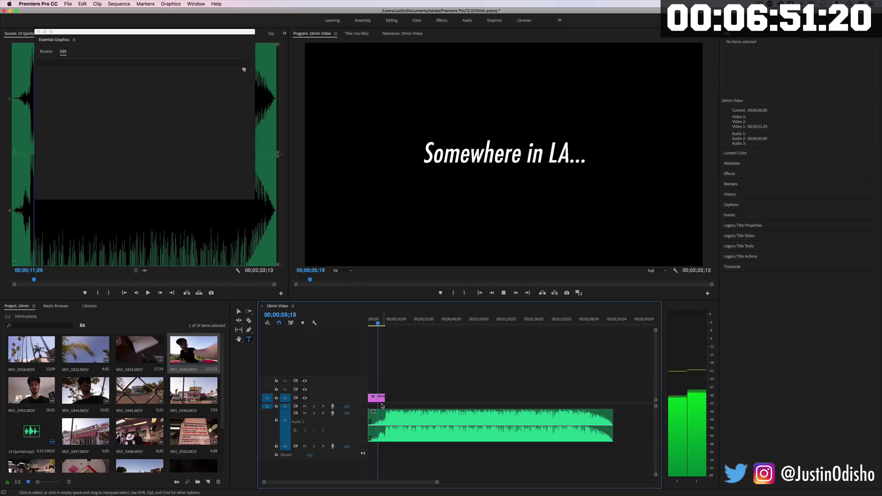
pyautogui.press('space')
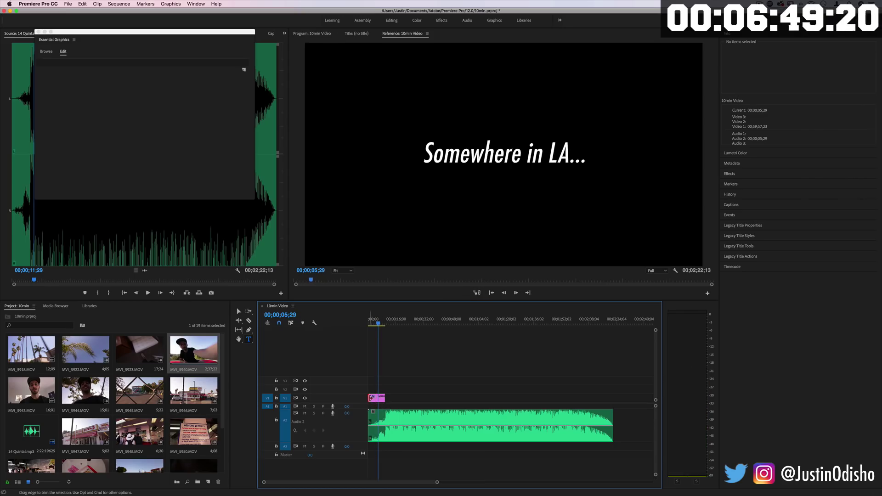
# - Apply a default Cross Dissolve to the title's start, shorten it, and preview the fade
pyautogui.rightClick(370, 399)
pyautogui.click(398, 442)
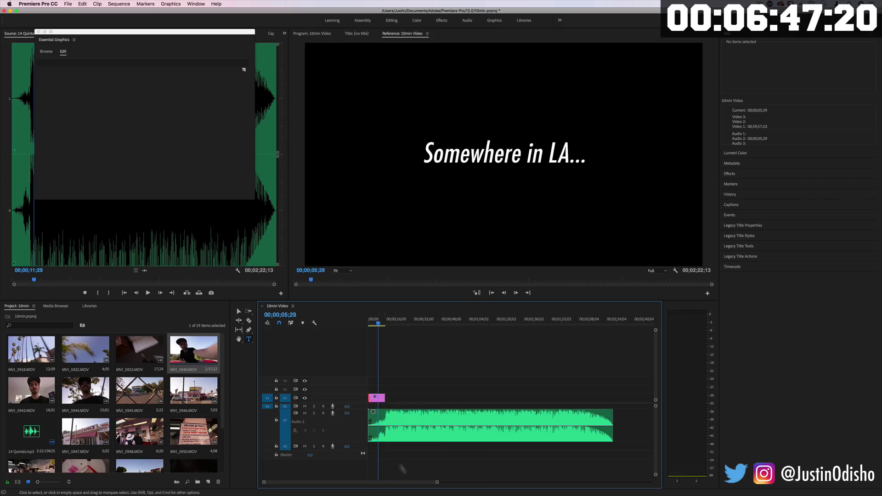
pyautogui.moveTo(437, 483); pyautogui.dragTo(379, 483)
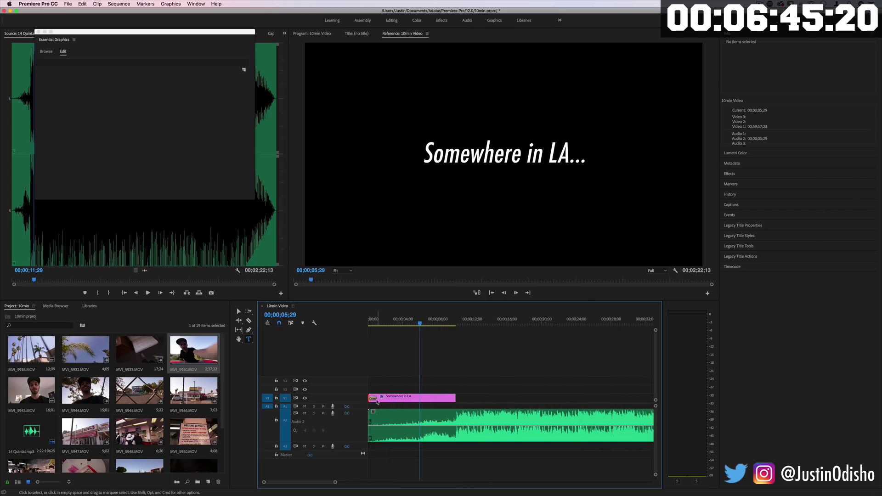
pyautogui.moveTo(377, 400); pyautogui.dragTo(398, 398)
pyautogui.press('space')
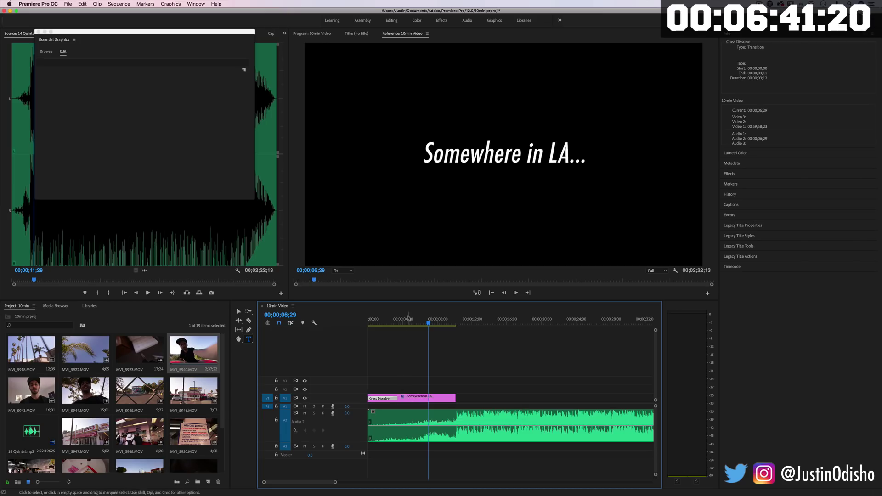
pyautogui.moveTo(408, 319); pyautogui.dragTo(368, 321)
pyautogui.press('space')
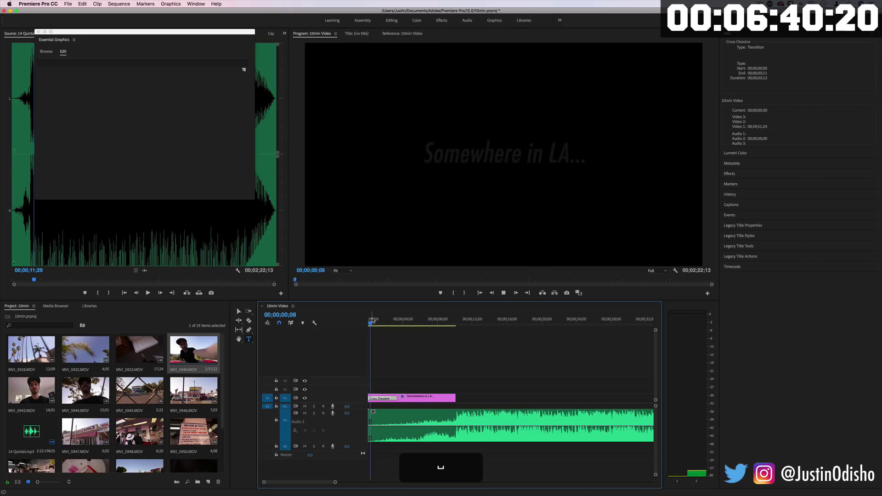
pyautogui.press('space')
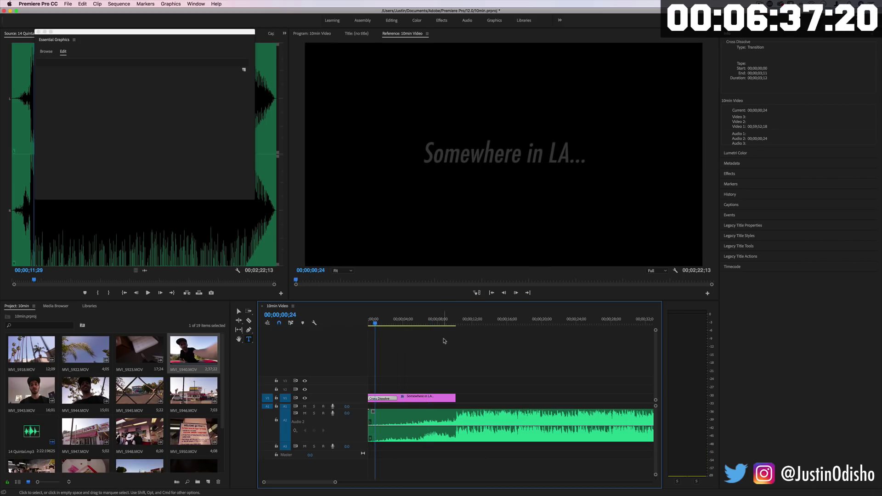
pyautogui.press('space')
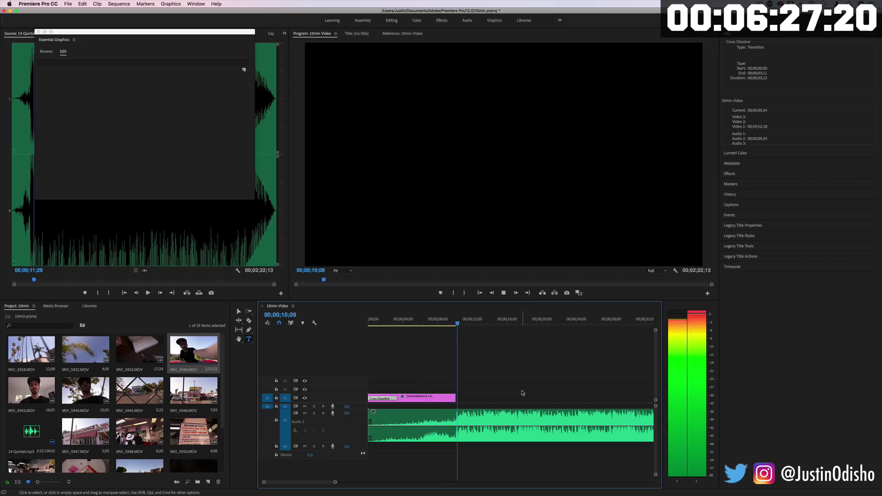
pyautogui.press('space')
# - Move the title clip later so it starts at about 3;10
pyautogui.moveTo(448, 323); pyautogui.dragTo(184, 313)
pyautogui.press('space')
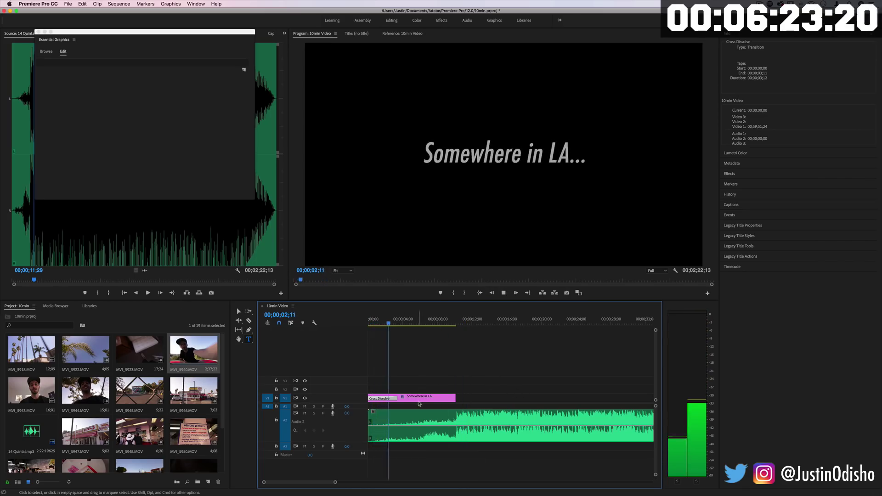
pyautogui.press('space')
pyautogui.moveTo(420, 401); pyautogui.dragTo(449, 400)
# - Delete the title's Cross Dissolve and nudge the title later after reviewing its timing
pyautogui.press('space')
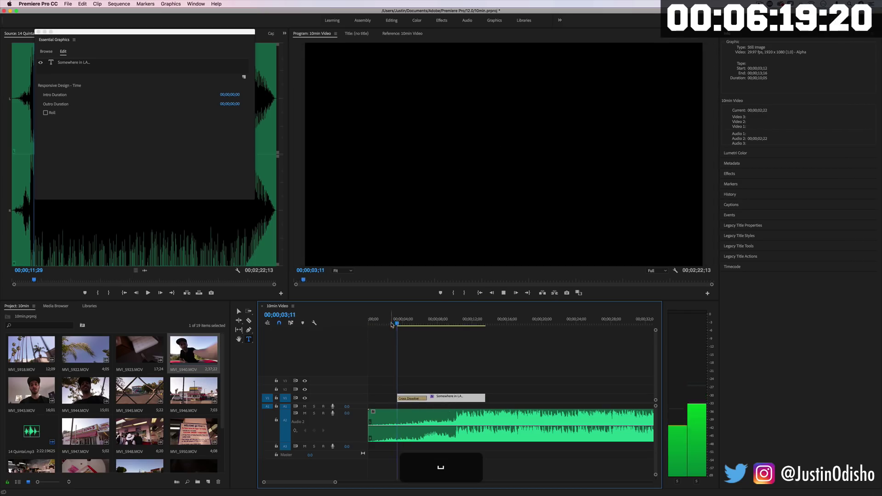
pyautogui.press('space')
pyautogui.click(422, 399)
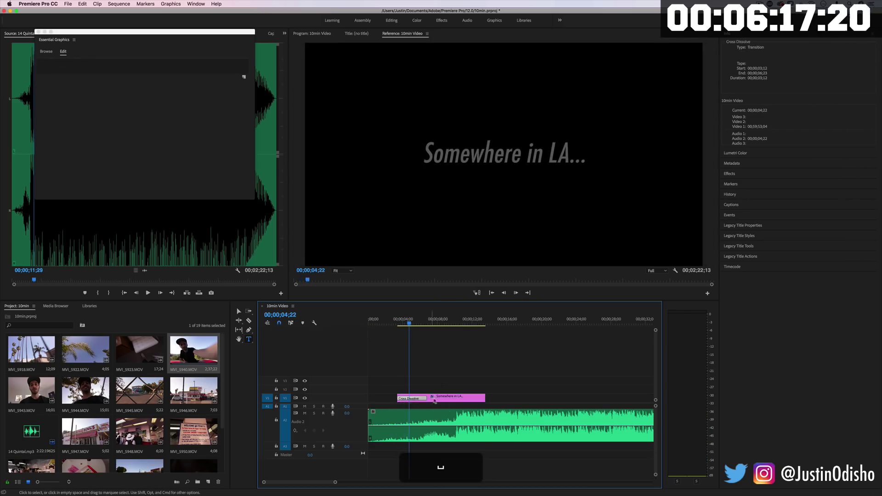
pyautogui.press('BackSpace')
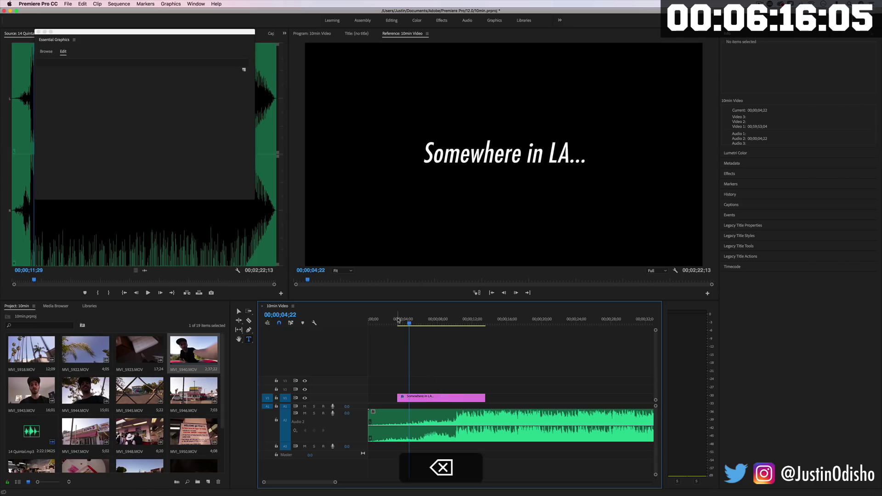
pyautogui.click(396, 320)
pyautogui.press('space')
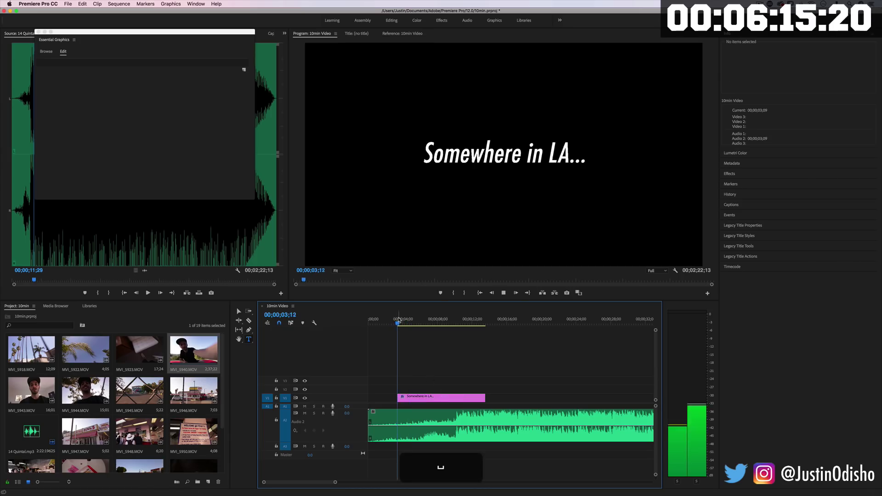
pyautogui.click(396, 320)
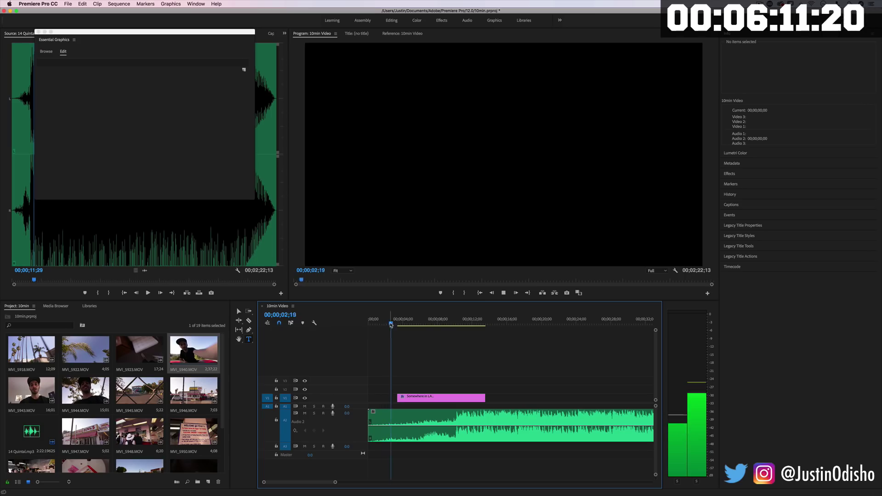
pyautogui.press('space')
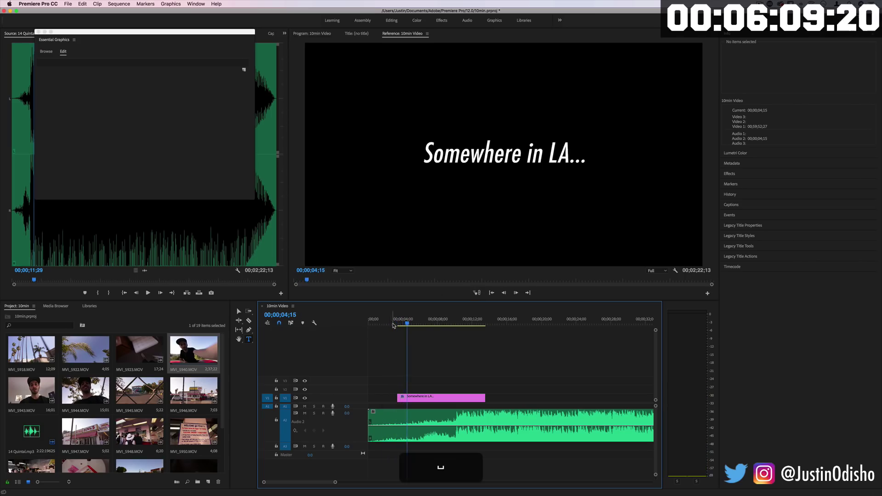
pyautogui.press('space')
pyautogui.press('space')
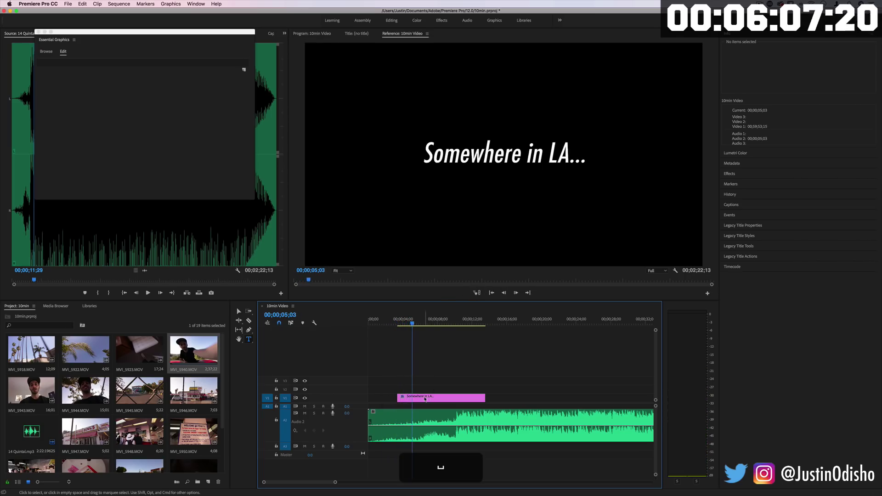
pyautogui.moveTo(431, 399); pyautogui.dragTo(446, 400)
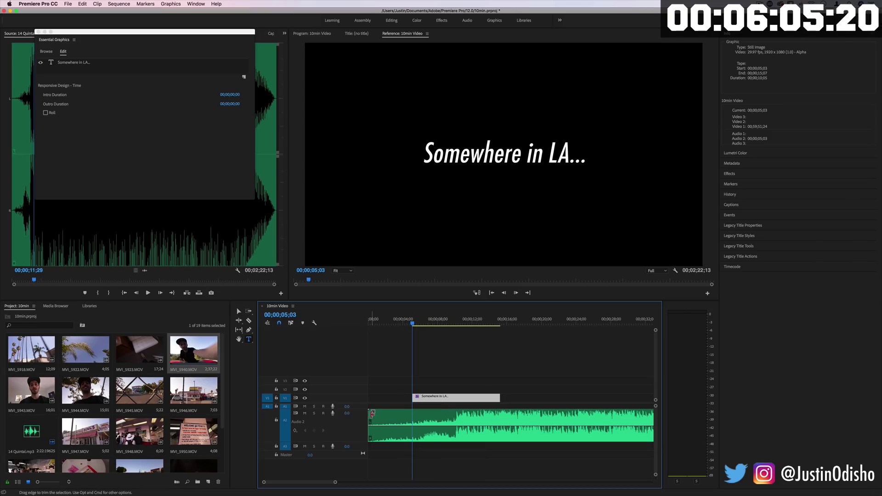
# - Trim the music's start and give it a Constant Power fade-in, then play from the beginning
pyautogui.moveTo(372, 413)
pyautogui.mouseDown()
pyautogui.moveTo(456, 420)
pyautogui.moveTo(427, 420)
pyautogui.moveTo(372, 399)
pyautogui.mouseUp()
pyautogui.rightClick(419, 421)
pyautogui.click(449, 460)
pyautogui.press('Home')
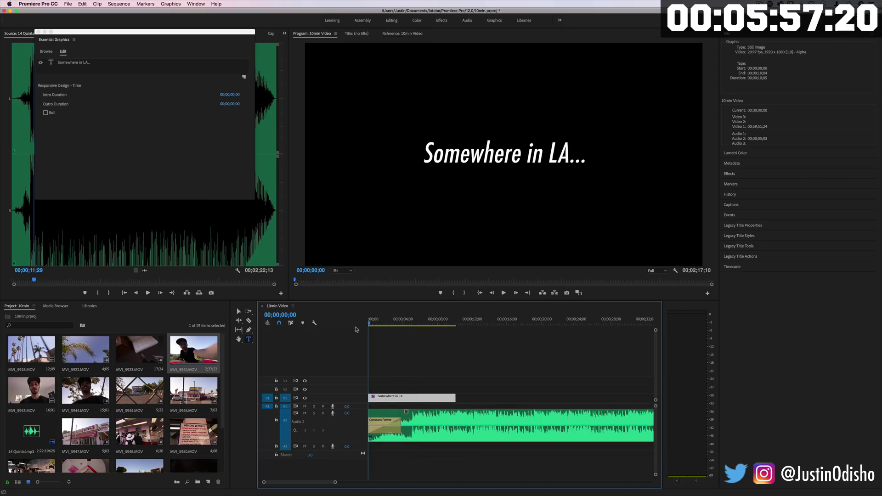
pyautogui.press('space')
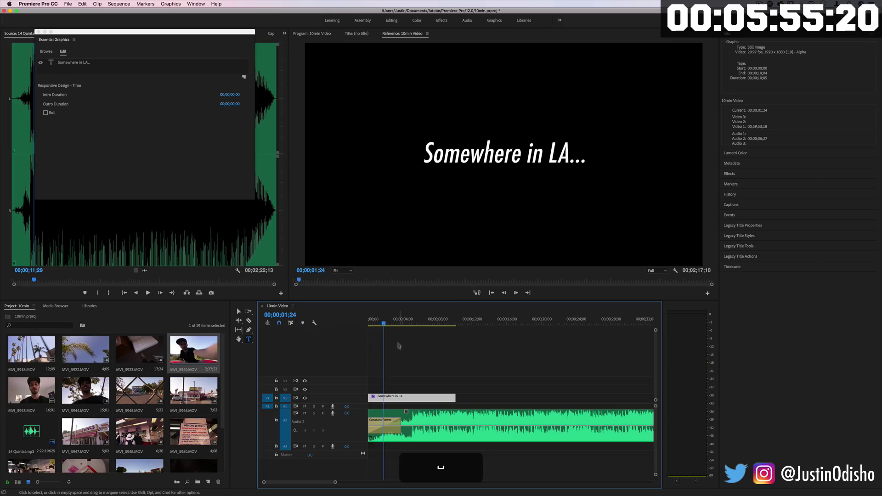
pyautogui.moveTo(385, 323); pyautogui.dragTo(368, 323)
pyautogui.press('space')
pyautogui.press('space')
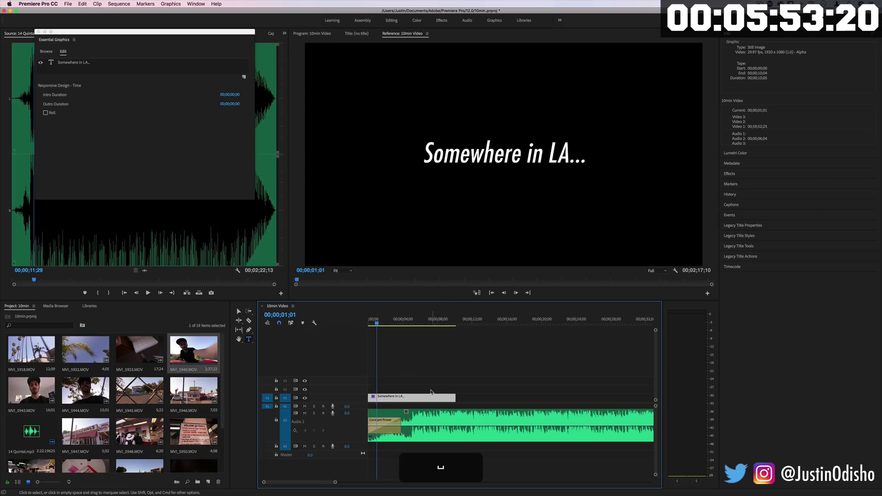
# - Shift the title slightly later and trim its end to 5;04
pyautogui.moveTo(395, 398); pyautogui.dragTo(402, 401)
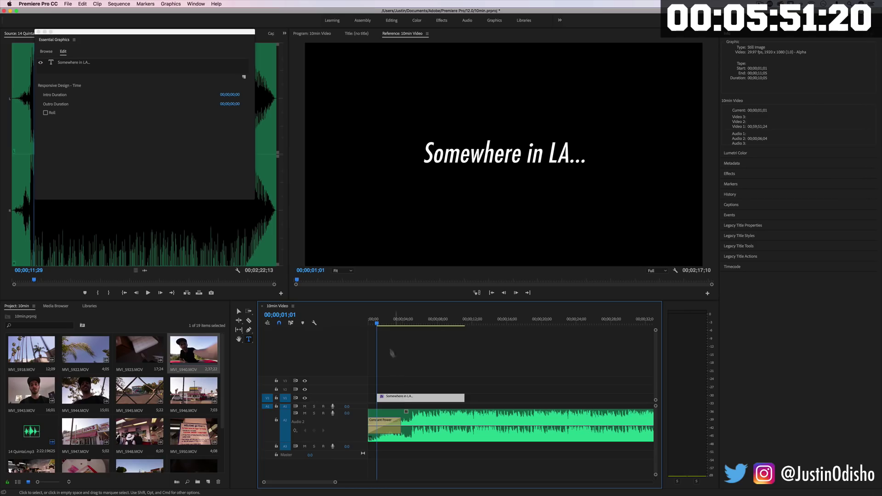
pyautogui.moveTo(378, 323); pyautogui.dragTo(372, 323)
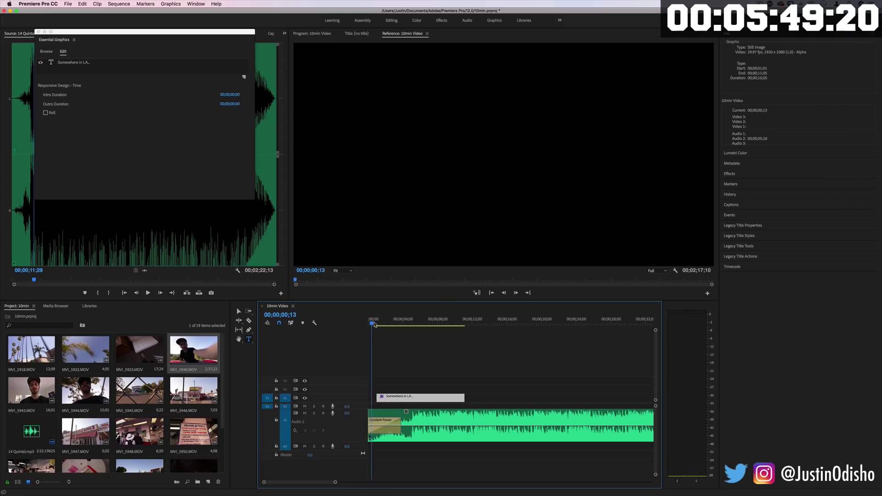
pyautogui.press('space')
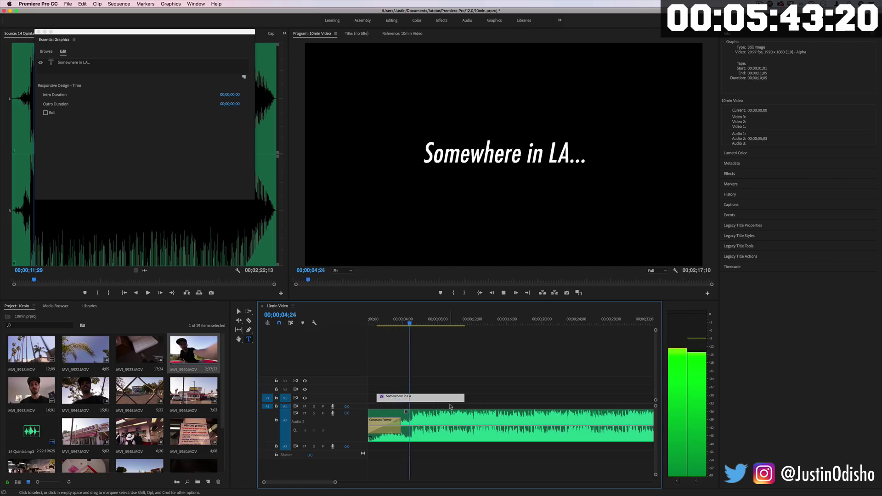
pyautogui.press('space')
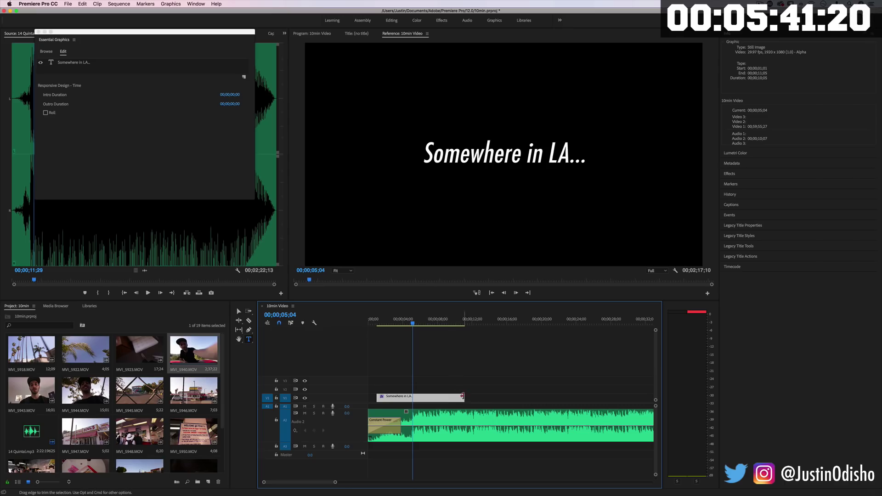
pyautogui.moveTo(462, 396); pyautogui.dragTo(410, 400)
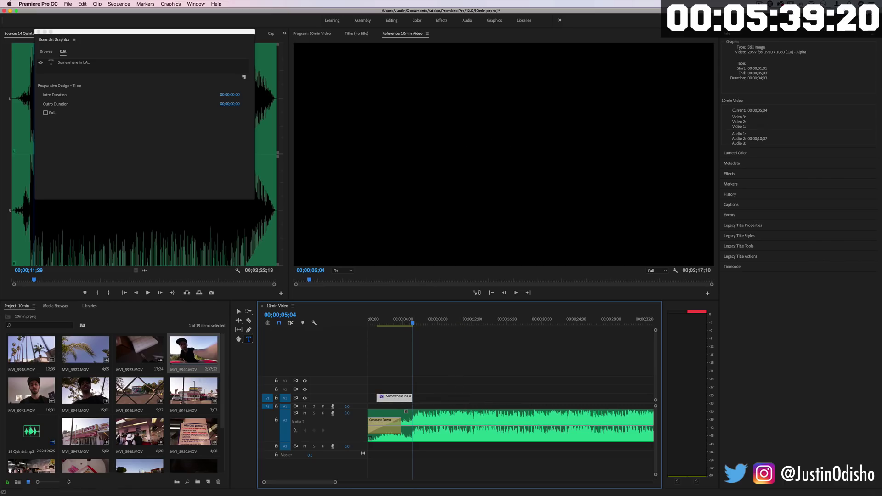
# - Place MVI_5918.MOV after the title on V1, delete its own audio, and enlarge track A1
pyautogui.click(40, 346)
pyautogui.moveTo(40, 346); pyautogui.dragTo(435, 406)
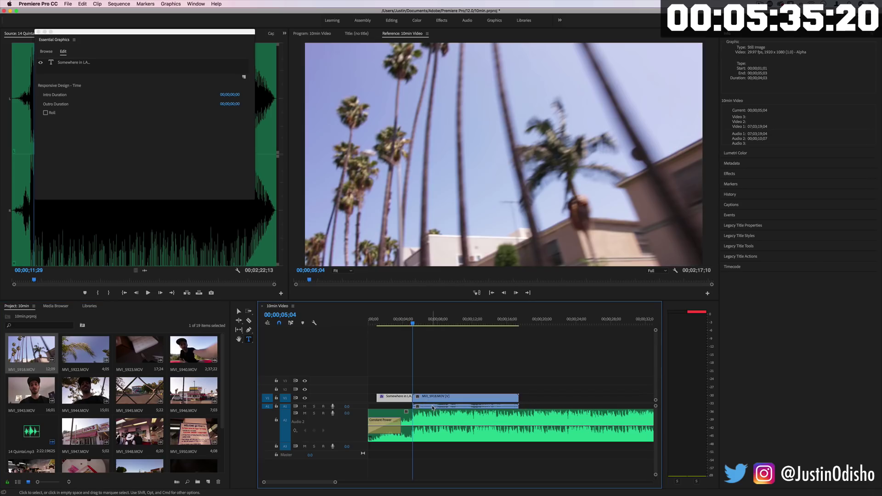
pyautogui.click(433, 407)
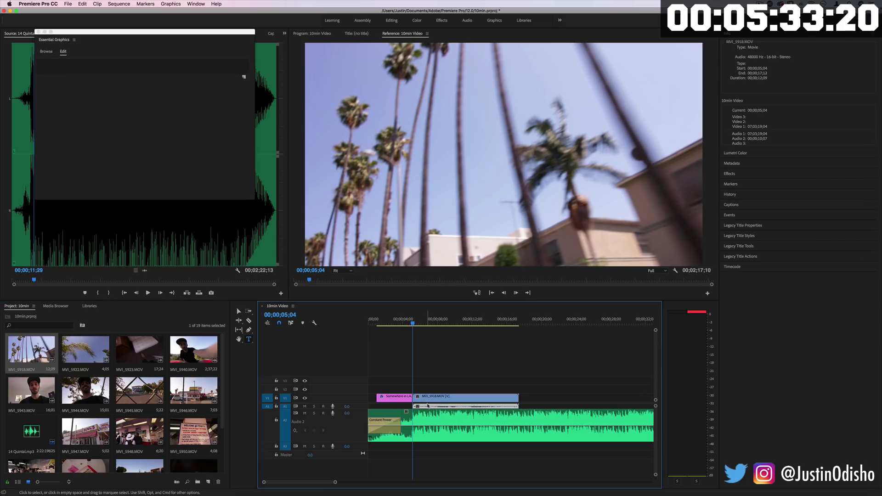
pyautogui.press('BackSpace')
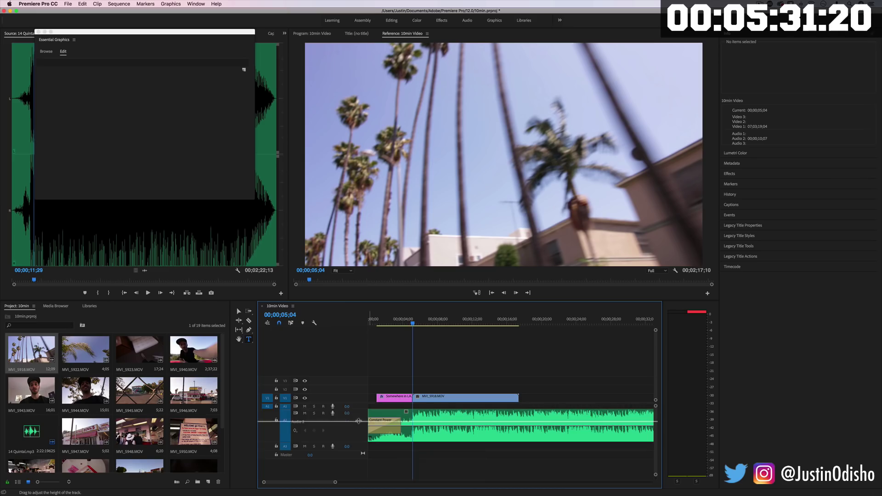
pyautogui.moveTo(358, 408); pyautogui.dragTo(359, 420)
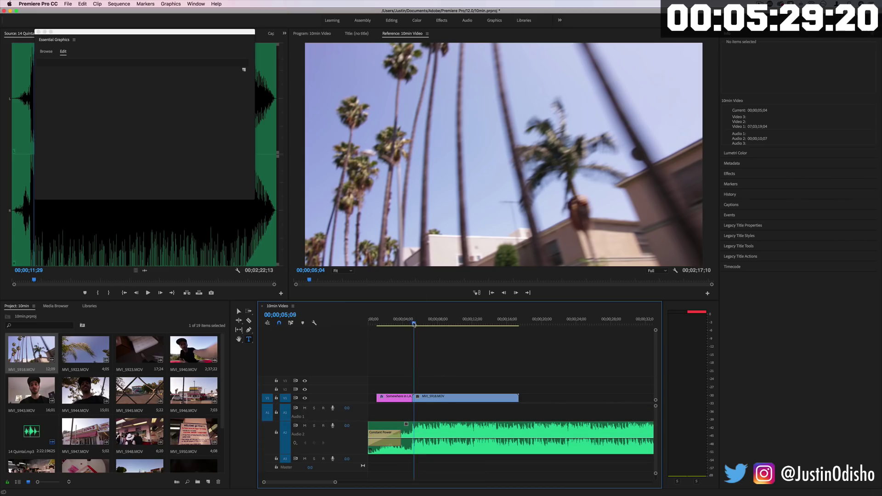
# - Play back the cut from the title into the palm-tree clip
pyautogui.moveTo(414, 324); pyautogui.dragTo(409, 324)
pyautogui.press('space')
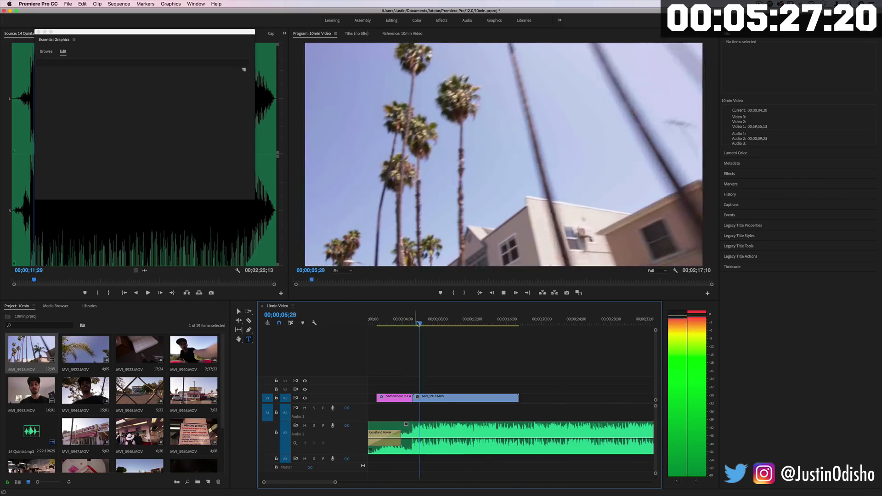
pyautogui.press('space')
pyautogui.click(395, 323)
pyautogui.press('space')
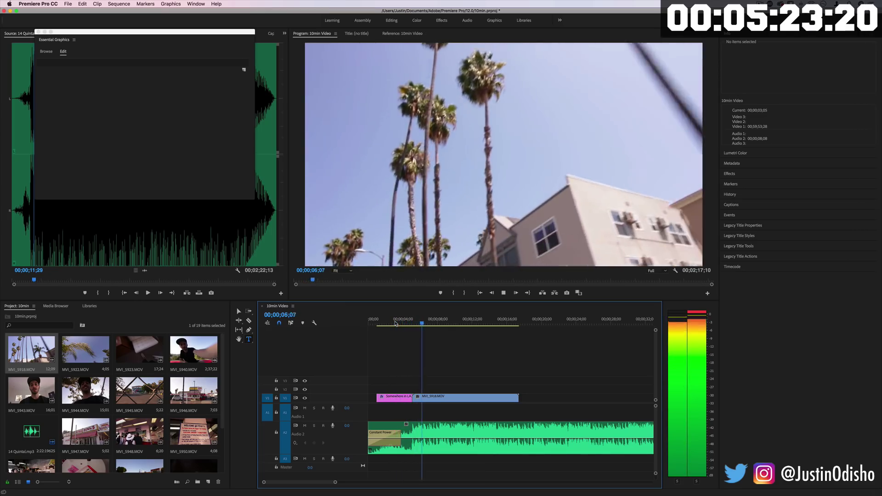
pyautogui.press('space')
# - Close the graphics editor and replay the opening from the title into the palm clip
pyautogui.click(38, 32)
pyautogui.press('space')
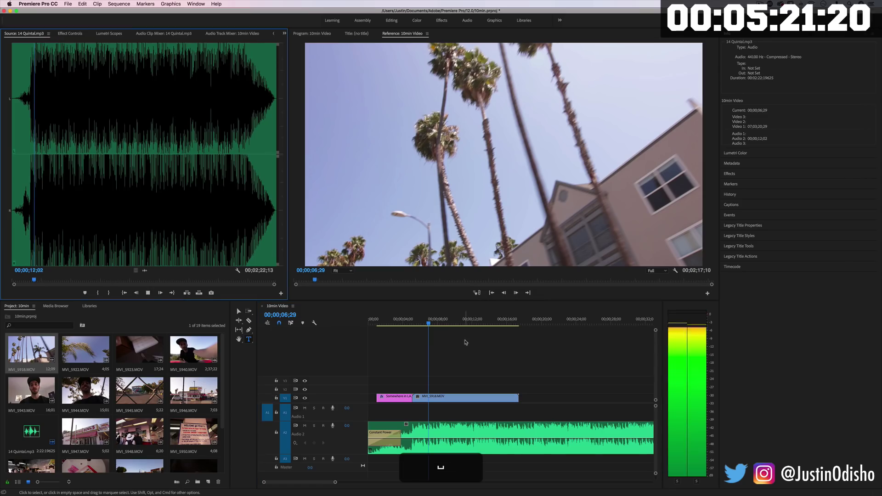
pyautogui.press('space')
pyautogui.moveTo(429, 323); pyautogui.dragTo(385, 323)
pyautogui.press('space')
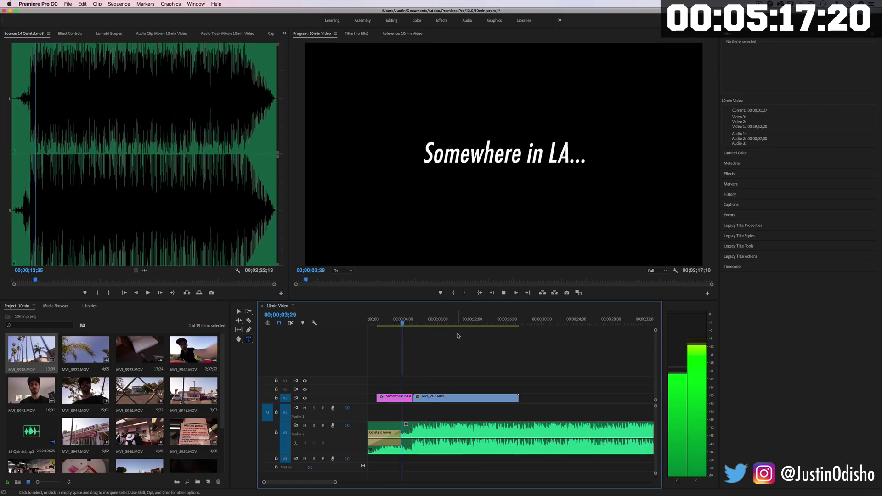
pyautogui.press('space')
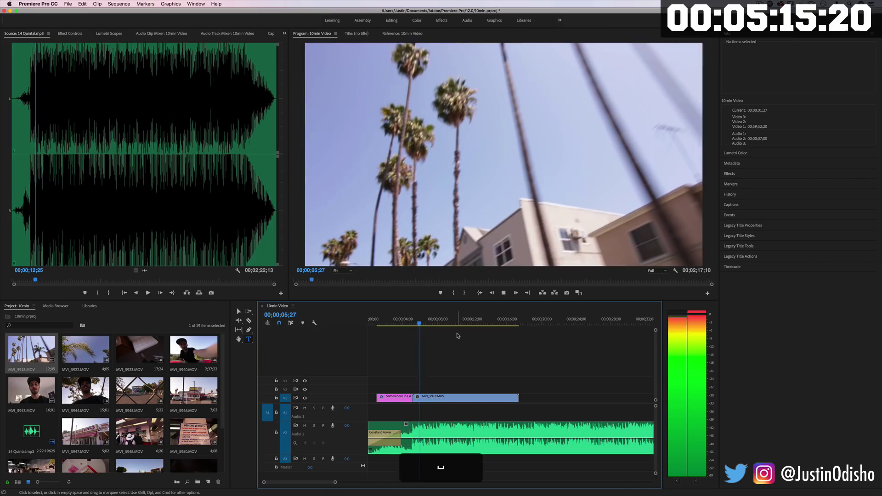
pyautogui.moveTo(420, 326); pyautogui.dragTo(411, 326)
pyautogui.press('space')
pyautogui.press('space')
pyautogui.press('space')
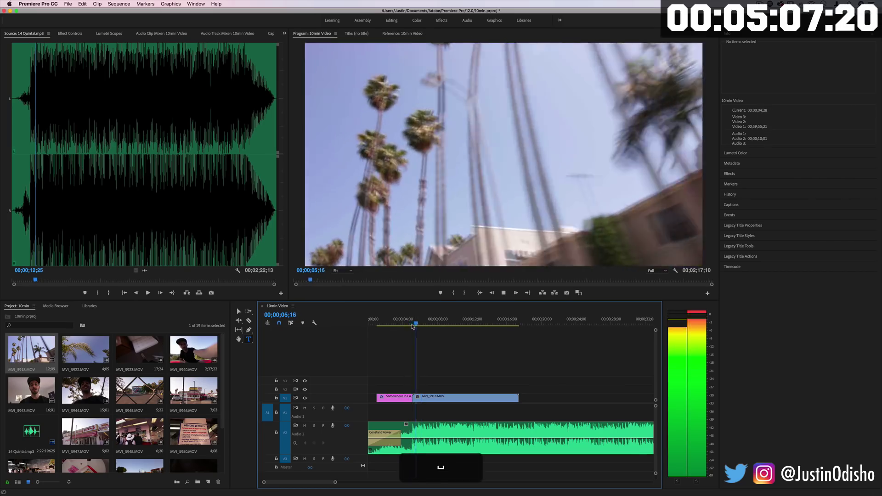
# - Move MVI_5918 slightly later to start about 05;25 and preview it through 07;28
pyautogui.press('space')
pyautogui.moveTo(436, 397); pyautogui.dragTo(442, 398)
pyautogui.click(410, 325)
pyautogui.press('space')
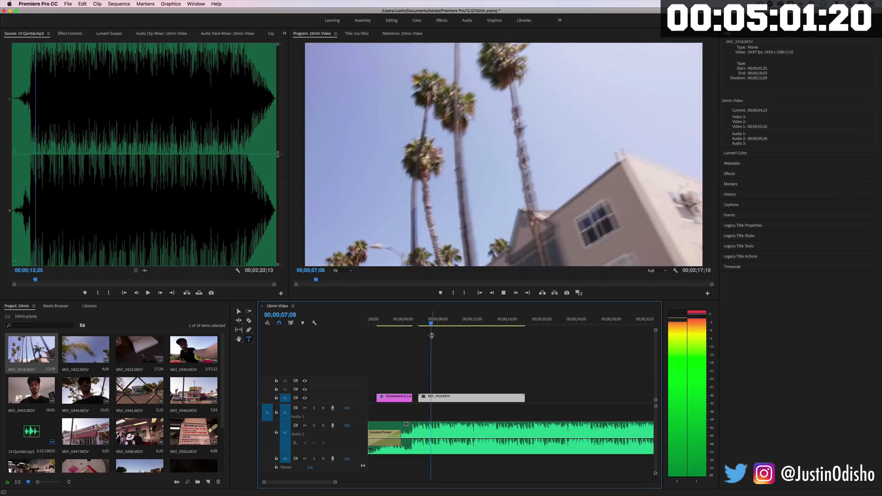
pyautogui.press('space')
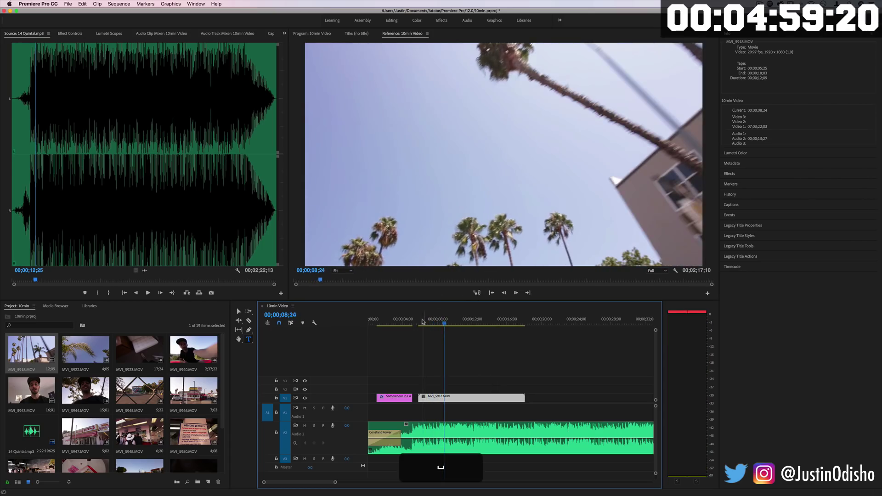
pyautogui.click(418, 323)
pyautogui.press('space')
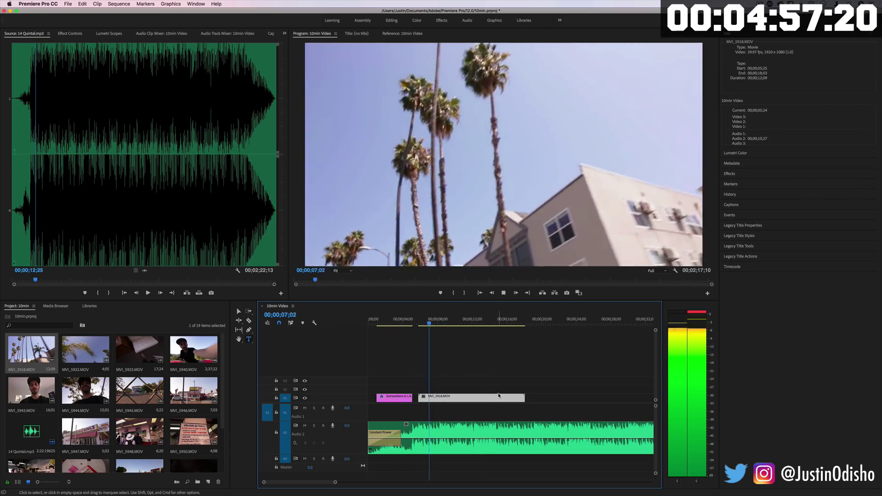
pyautogui.press('space')
# - Trim MVI_5918 to end at the playhead and add the MVI_5922 palm clip without its audio
pyautogui.moveTo(522, 396); pyautogui.dragTo(437, 397)
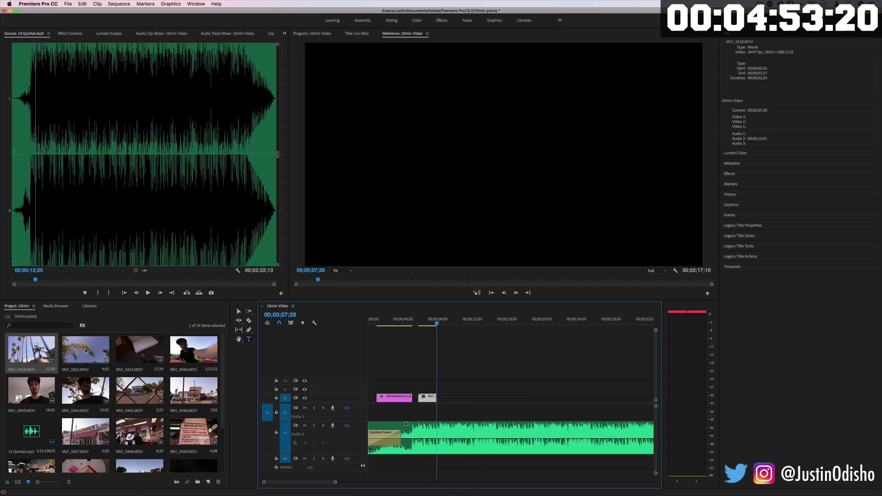
pyautogui.moveTo(86, 350); pyautogui.dragTo(497, 416)
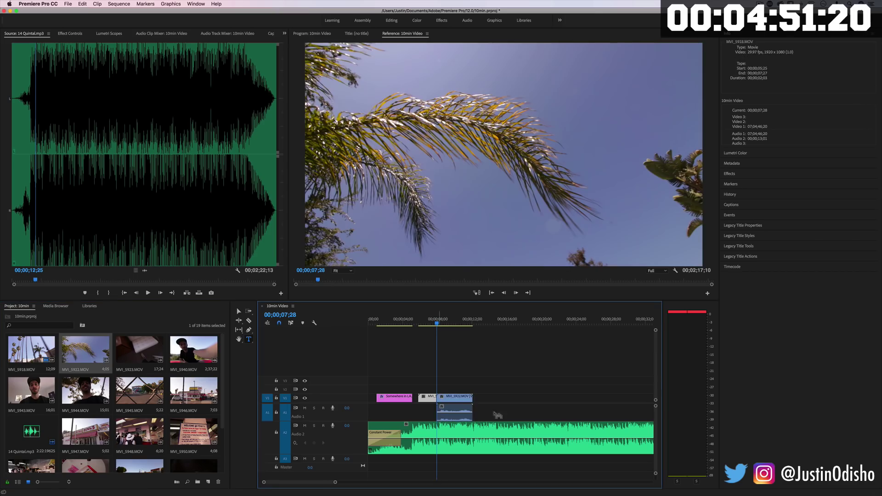
pyautogui.click(503, 415)
pyautogui.press('BackSpace')
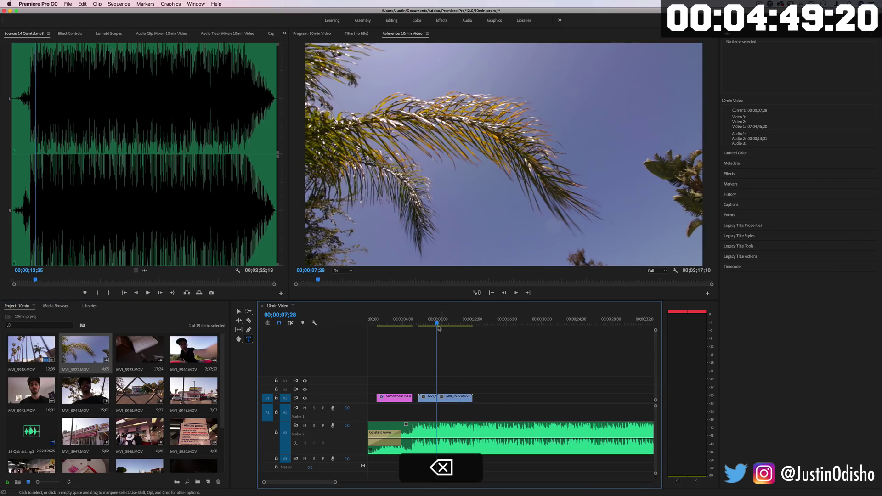
# - Trim MVI_5922 to end at 10;17 and drop MVI_5923 in right after it
pyautogui.click(431, 322)
pyautogui.press('space')
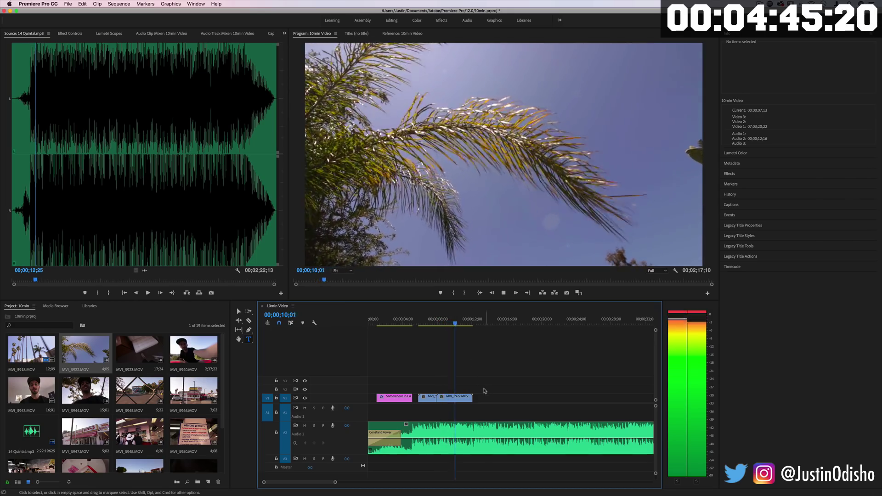
pyautogui.press('space')
pyautogui.moveTo(457, 398); pyautogui.dragTo(459, 398)
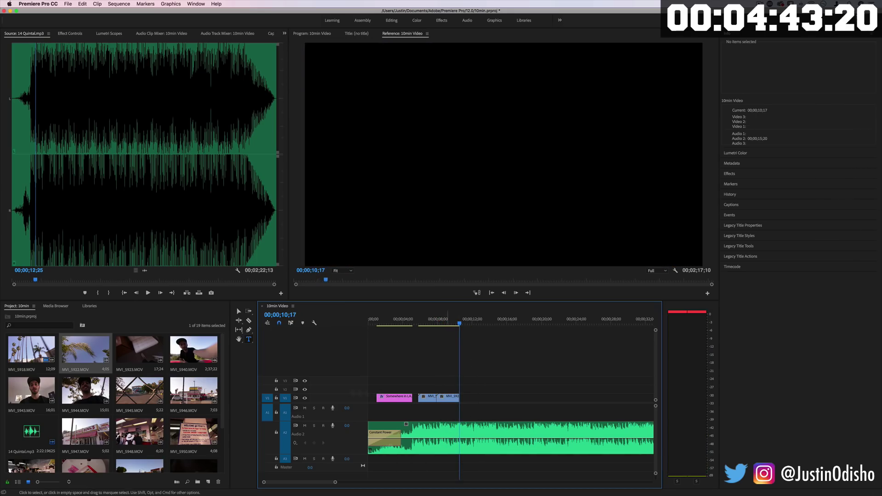
pyautogui.moveTo(147, 356); pyautogui.dragTo(462, 400)
# - Trim MVI_5923's video and audio to end at 16;22, then place MVI_5940 right after it
pyautogui.press('space')
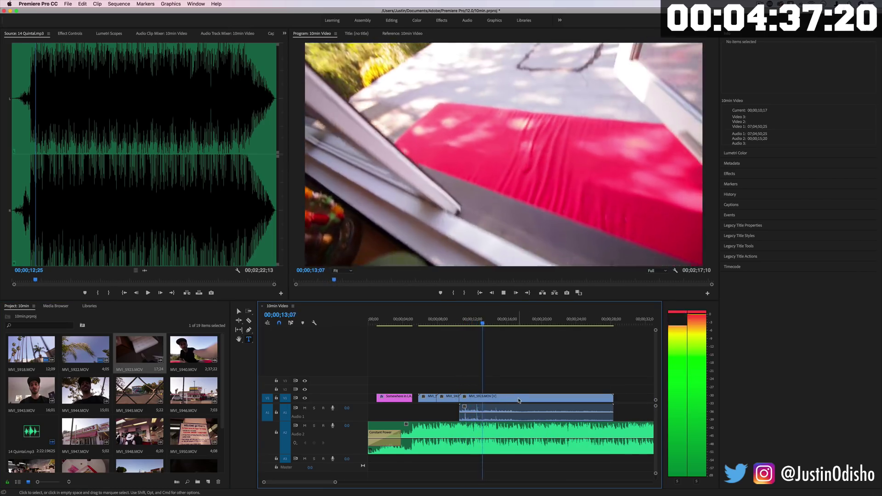
pyautogui.press('space')
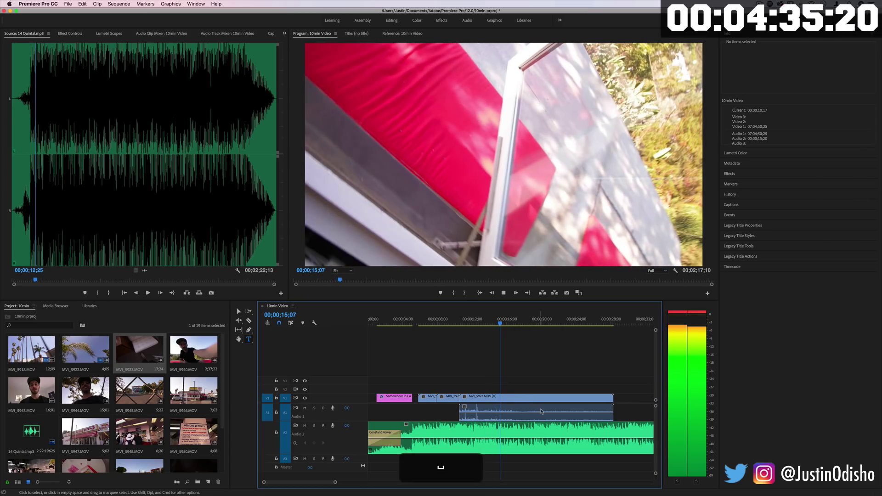
pyautogui.press('space')
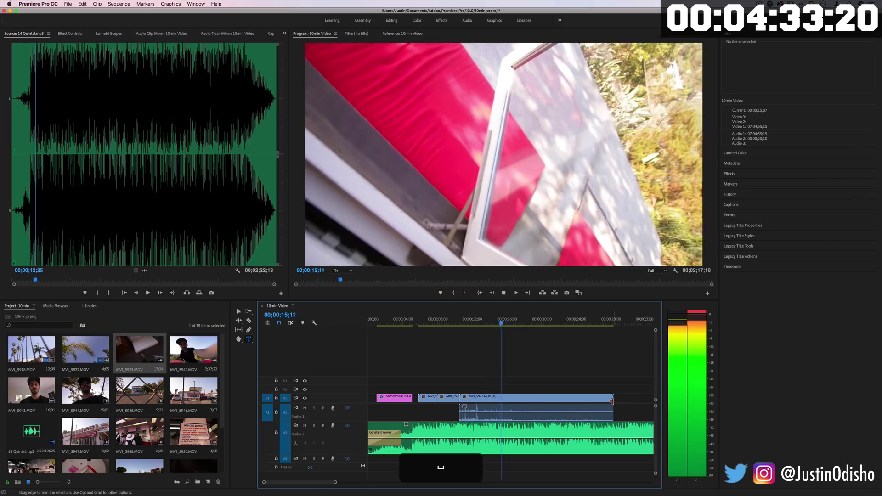
pyautogui.press('space')
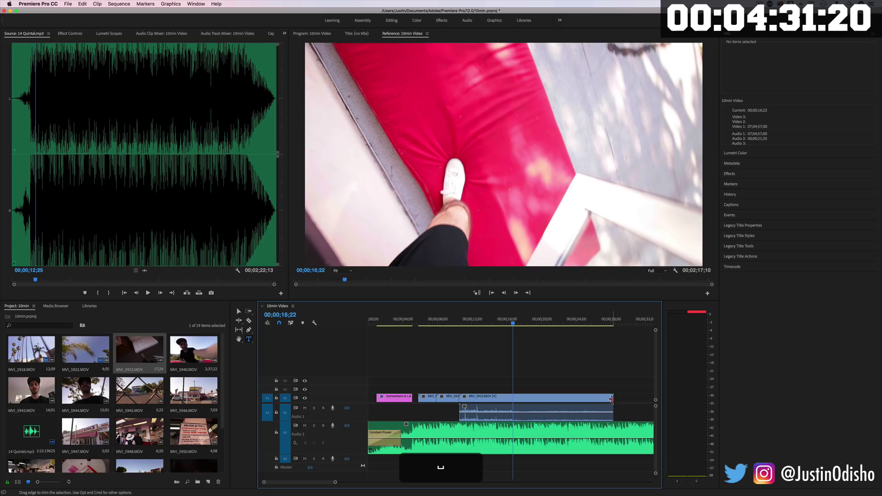
pyautogui.moveTo(611, 399); pyautogui.dragTo(512, 398)
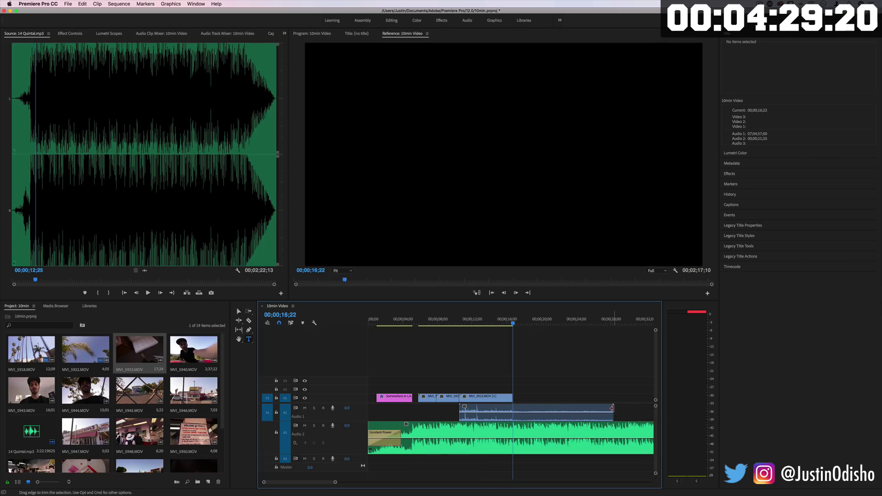
pyautogui.moveTo(612, 408); pyautogui.dragTo(512, 410)
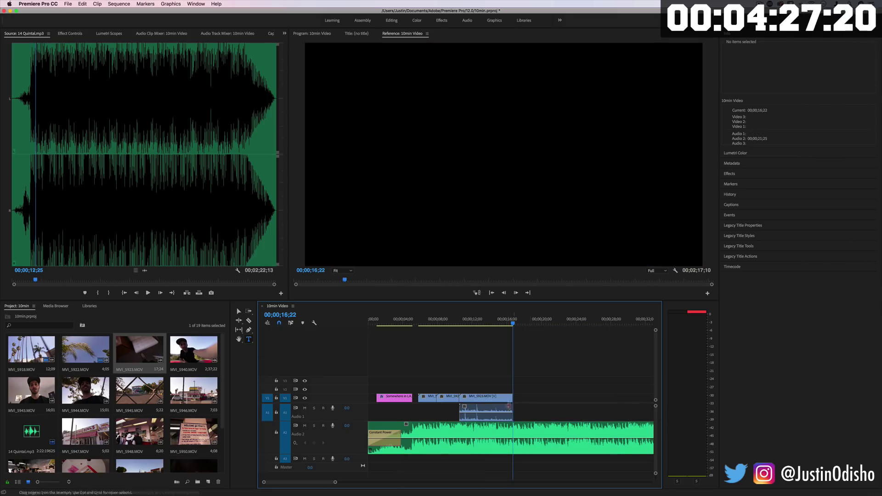
pyautogui.moveTo(209, 354); pyautogui.dragTo(517, 408)
# - Cut the 14 Quintal music at the playhead and delete everything after the cut
pyautogui.press('c')
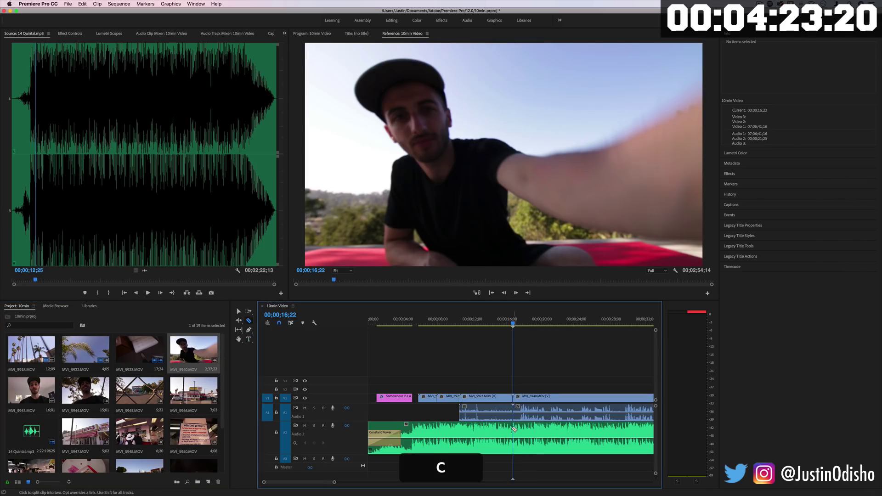
pyautogui.click(547, 433)
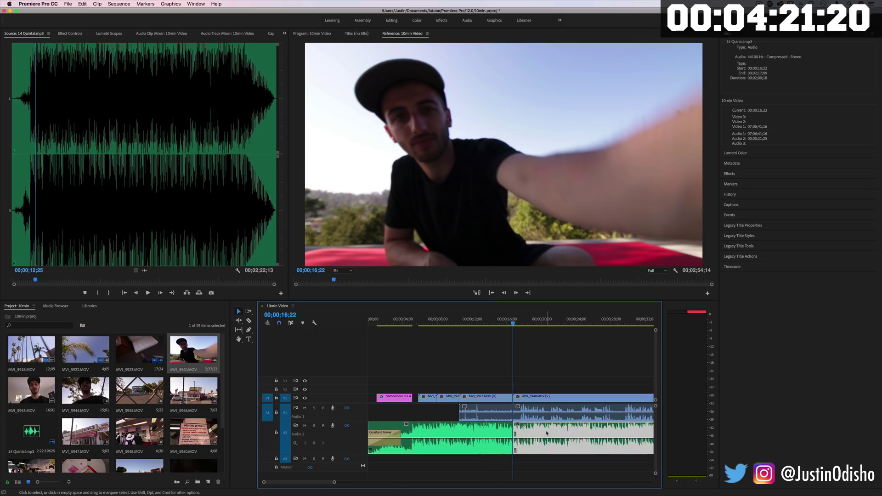
pyautogui.press('BackSpace')
pyautogui.moveTo(511, 429)
pyautogui.mouseDown()
pyautogui.moveTo(543, 430)
pyautogui.moveTo(518, 429)
pyautogui.mouseUp()
# - Apply a default Constant Power crossfade to the music's end and play back from 16;22
pyautogui.rightClick(544, 433)
pyautogui.click(565, 474)
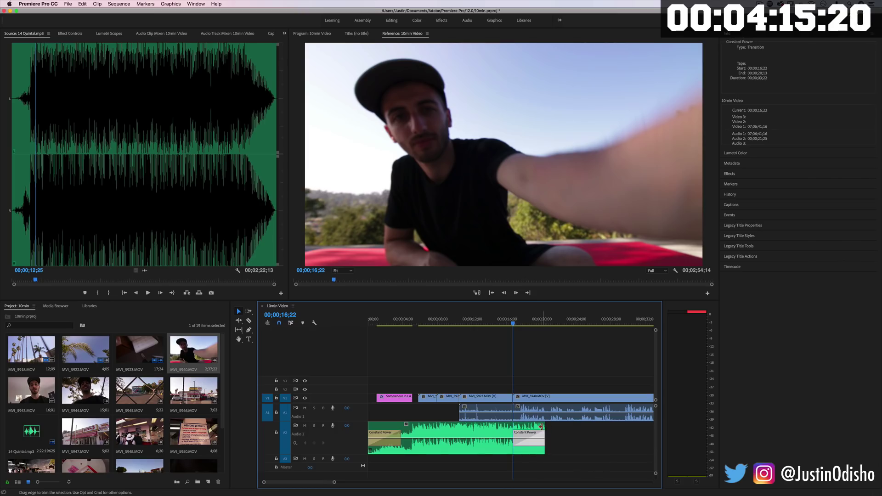
pyautogui.click(536, 426)
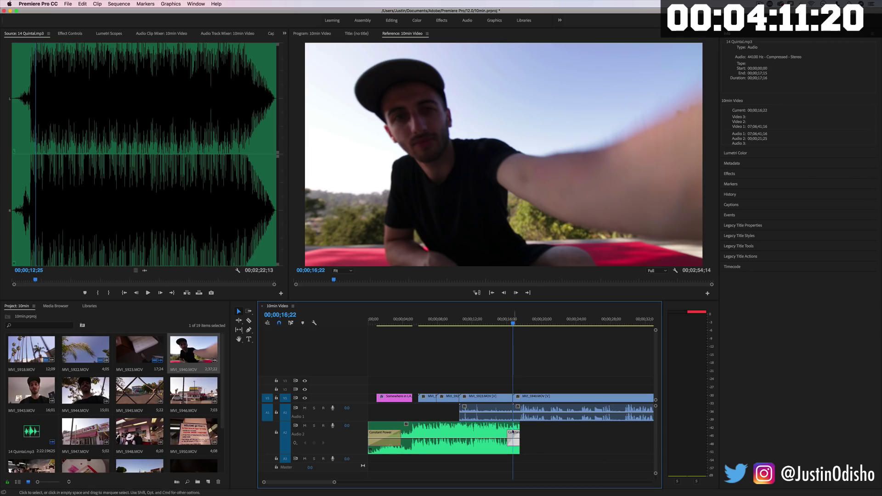
pyautogui.click(514, 433)
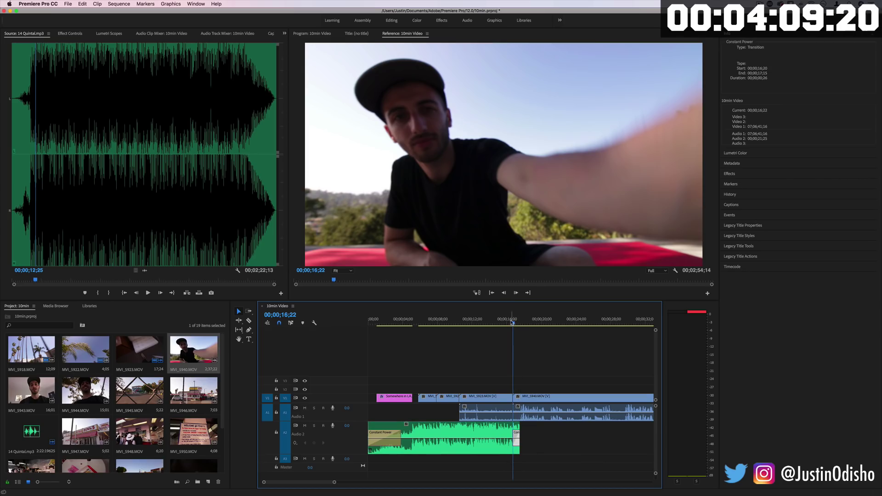
pyautogui.press('space')
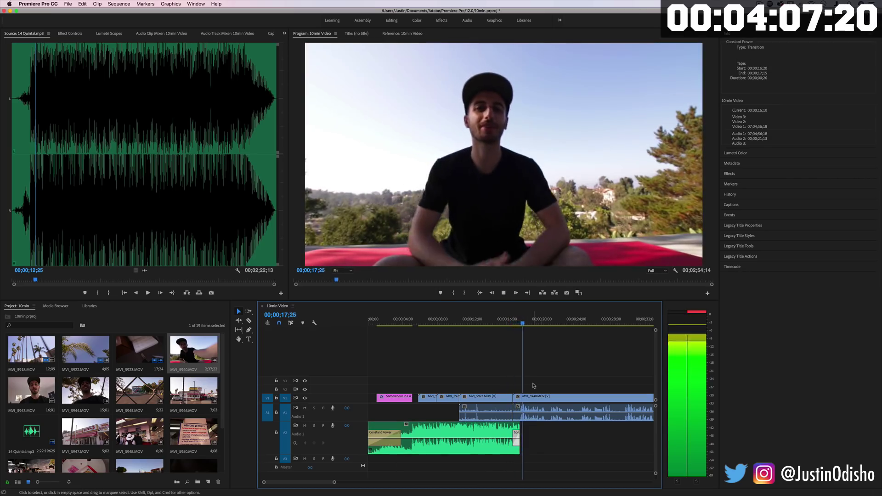
# - Extend the 14 Quintal music clip further right and select its section after the cut
pyautogui.press('space')
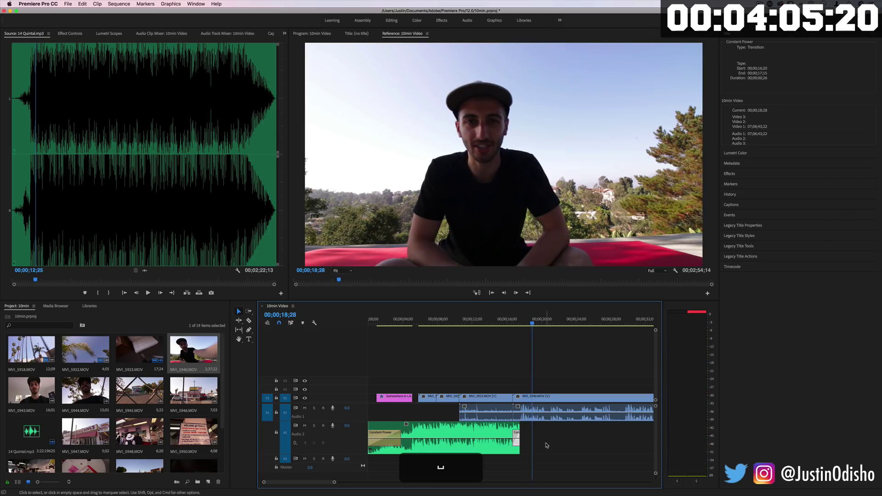
pyautogui.hscroll(3, 546, 445)
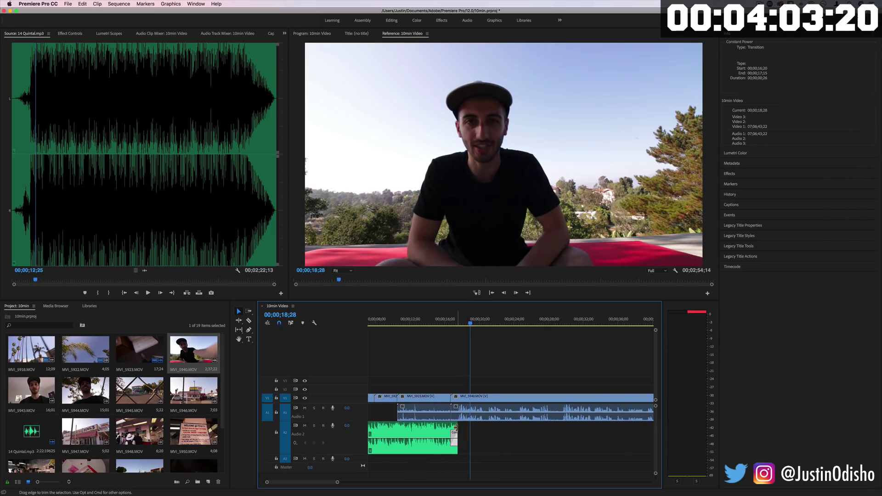
pyautogui.press('c')
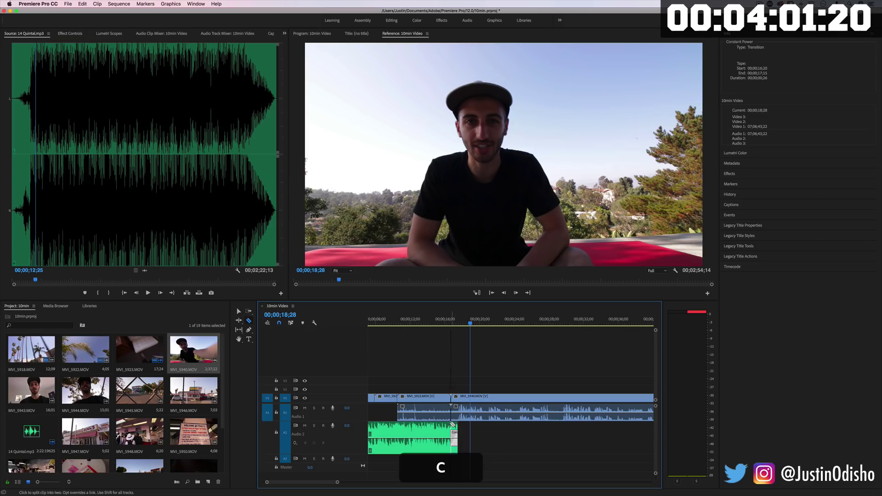
pyautogui.press('v')
pyautogui.moveTo(456, 436); pyautogui.dragTo(527, 437)
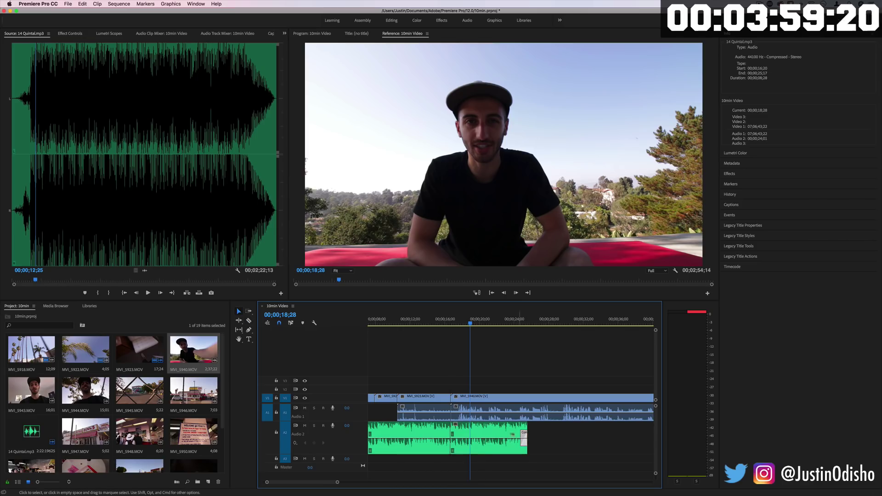
pyautogui.click(495, 431)
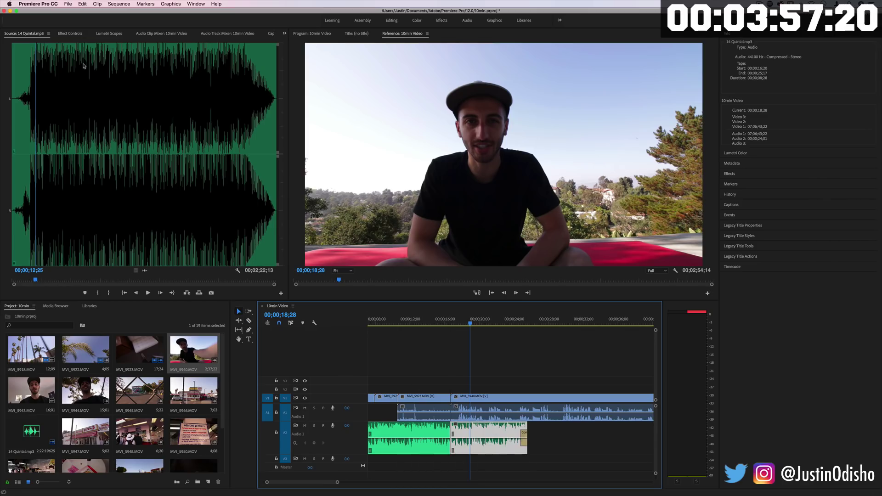
# - Set the music's volume Level to -25 dB in Effect Controls and preview it from 17;21
pyautogui.click(69, 33)
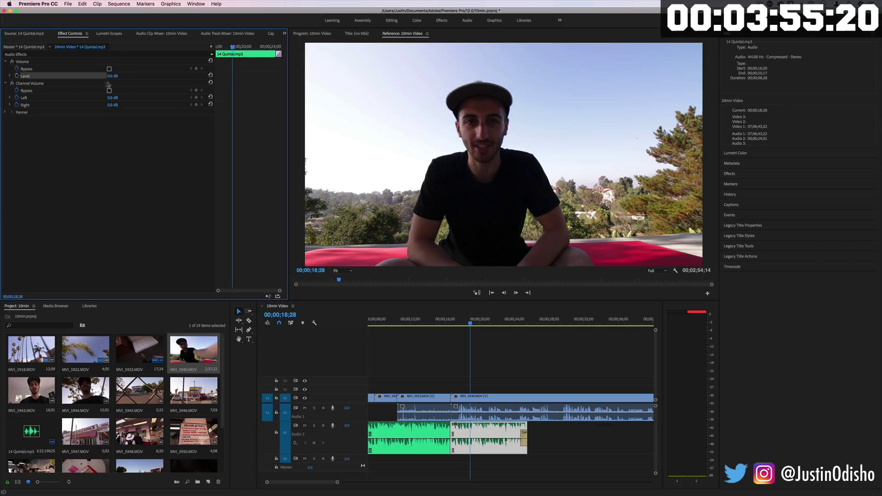
pyautogui.write('-2')
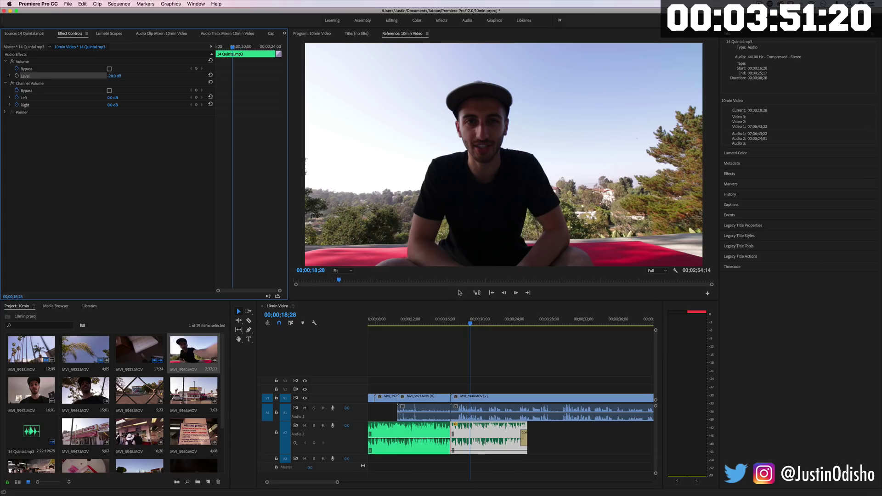
pyautogui.press('space')
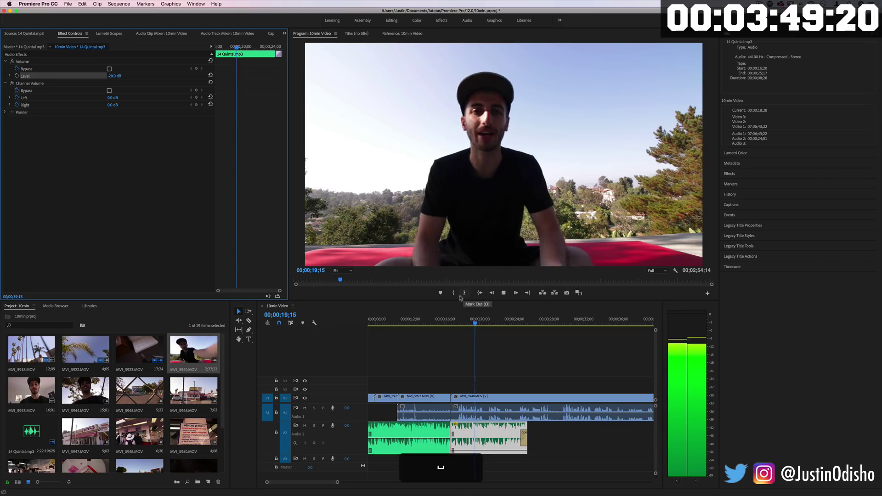
pyautogui.press('space')
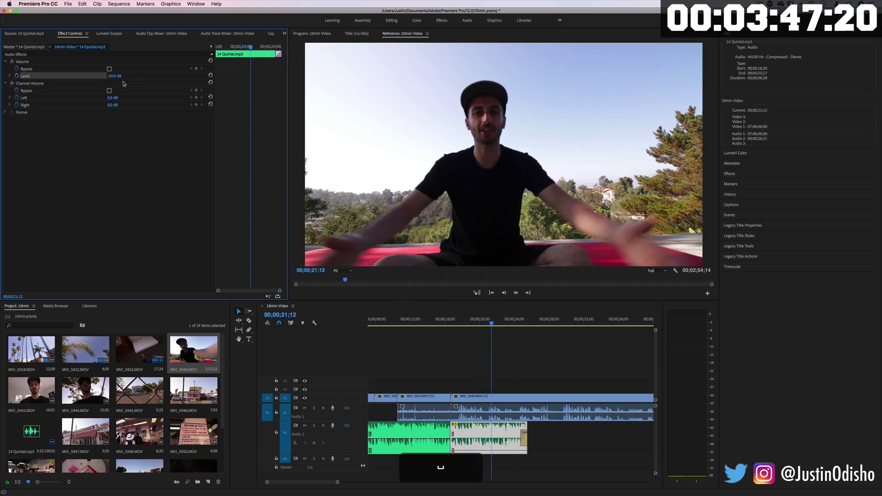
pyautogui.click(114, 75)
pyautogui.write('-')
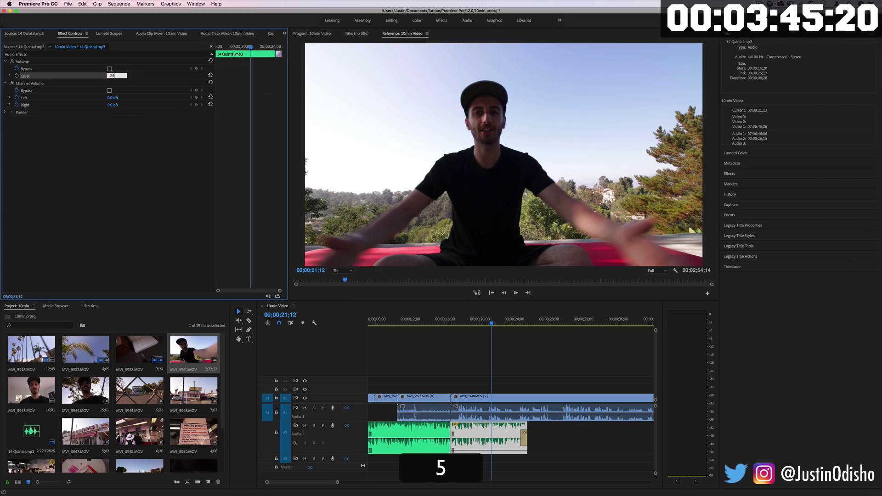
pyautogui.click(461, 320)
pyautogui.press('space')
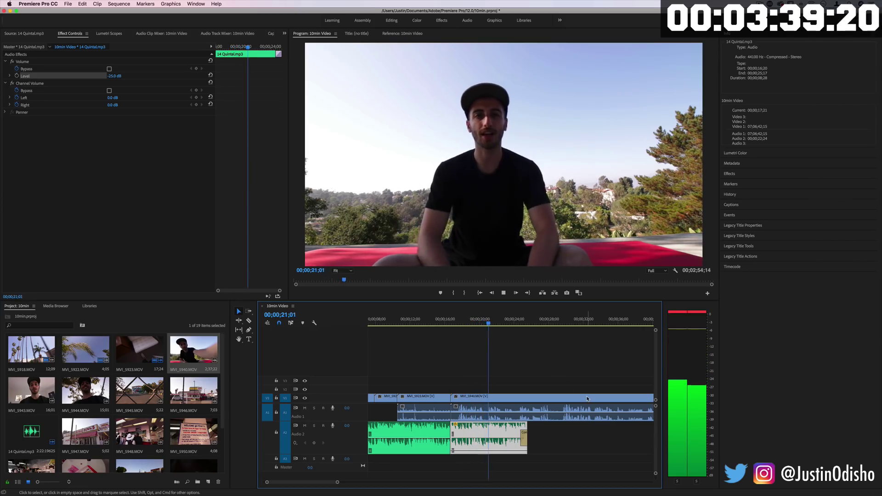
pyautogui.press('space')
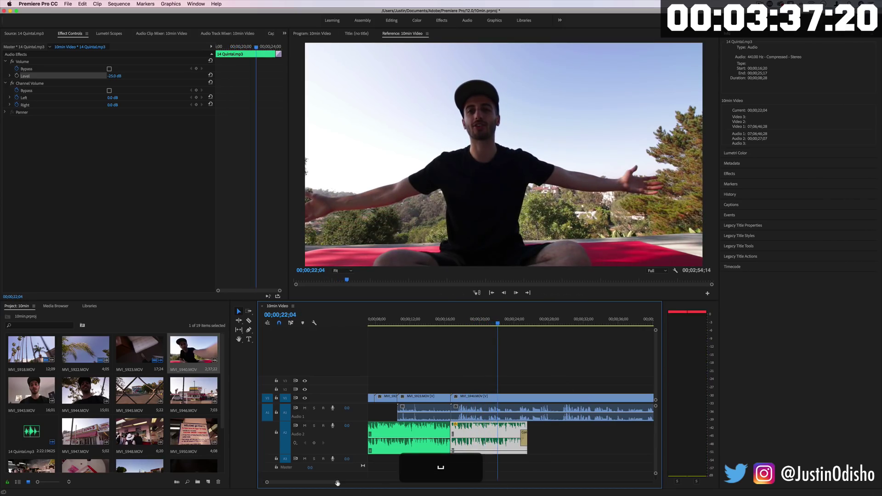
# - Zoom the timeline out and skim through the MVI_5940 talking clip toward its end
pyautogui.moveTo(338, 482); pyautogui.dragTo(419, 485)
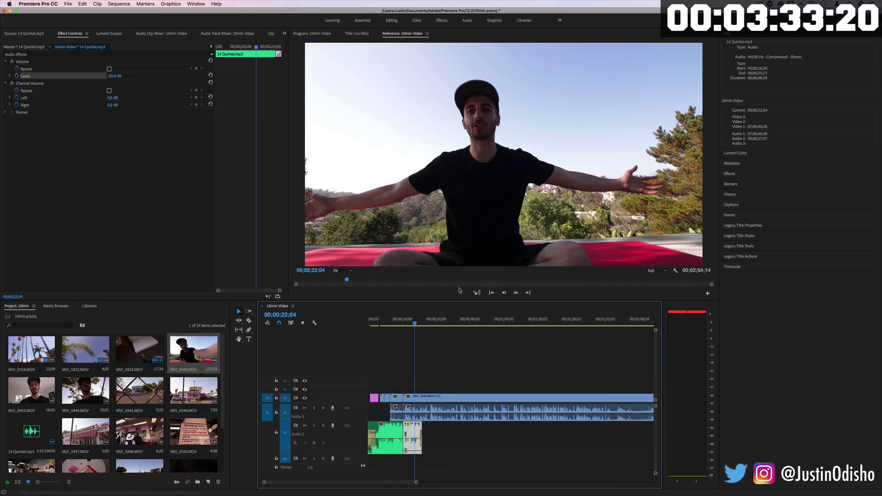
pyautogui.moveTo(419, 323); pyautogui.dragTo(433, 323)
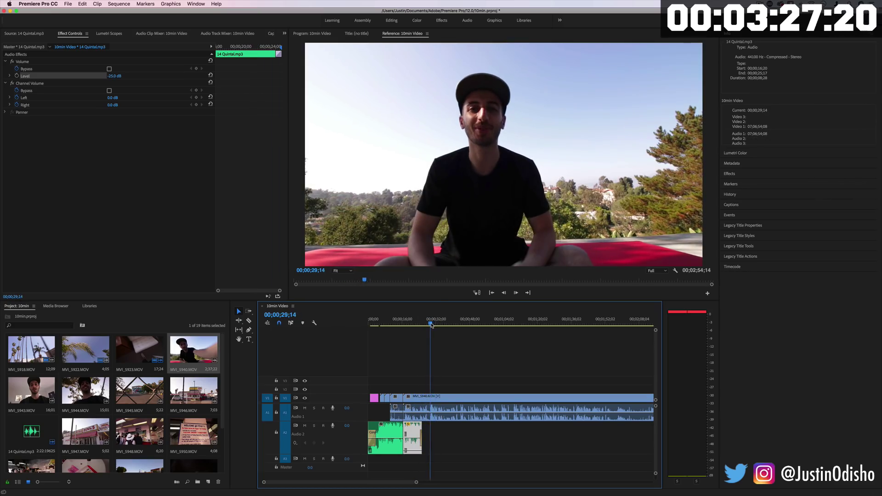
pyautogui.moveTo(433, 322); pyautogui.dragTo(571, 329)
pyautogui.hotkey('shift', 'c')
pyautogui.hscroll(4, 545, 340)
pyautogui.moveTo(505, 322); pyautogui.dragTo(546, 332)
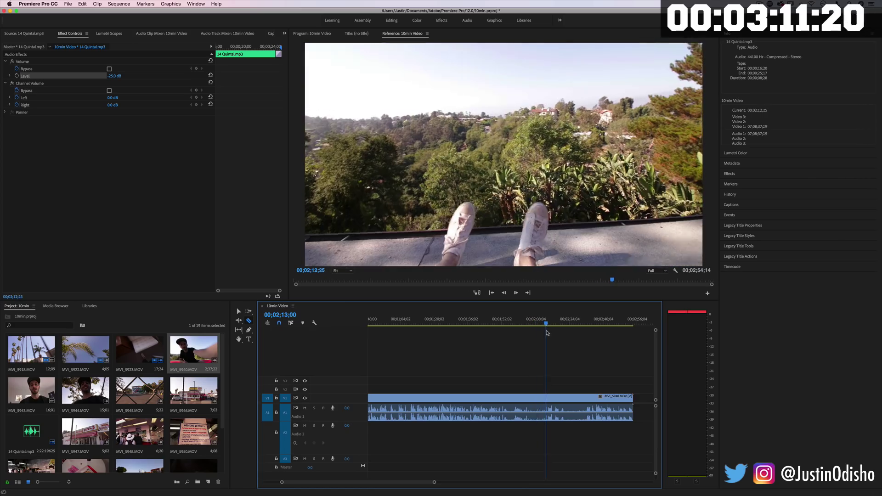
# - Ripple-trim the section between the previous cut and the playhead out of MVI_5940
pyautogui.hotkey('shift', 'c')
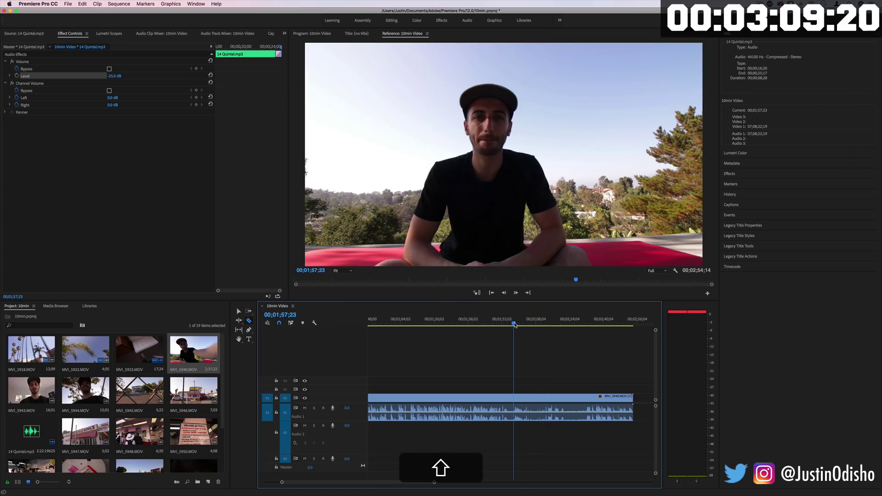
pyautogui.hscroll(-4, 510, 393)
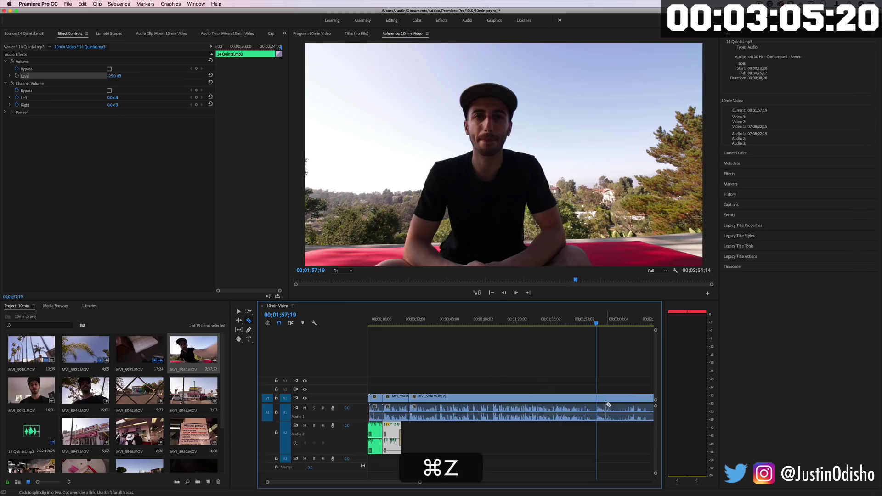
pyautogui.press('q')
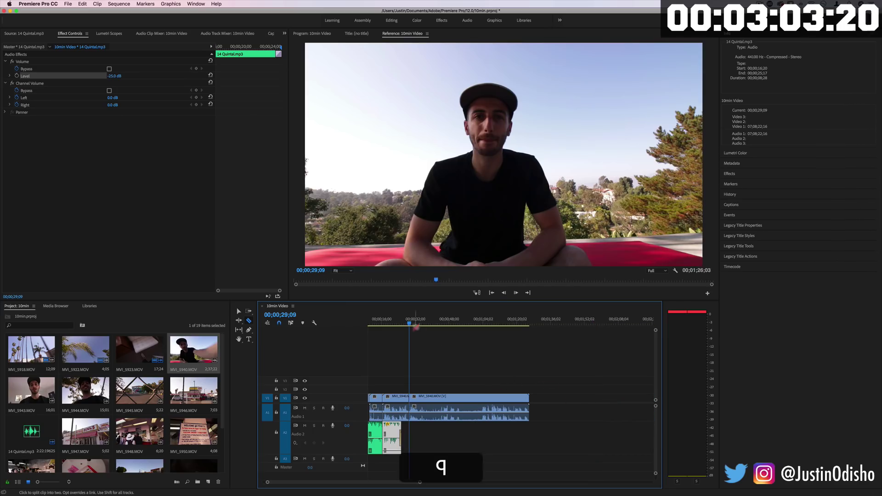
pyautogui.moveTo(408, 323); pyautogui.dragTo(406, 323)
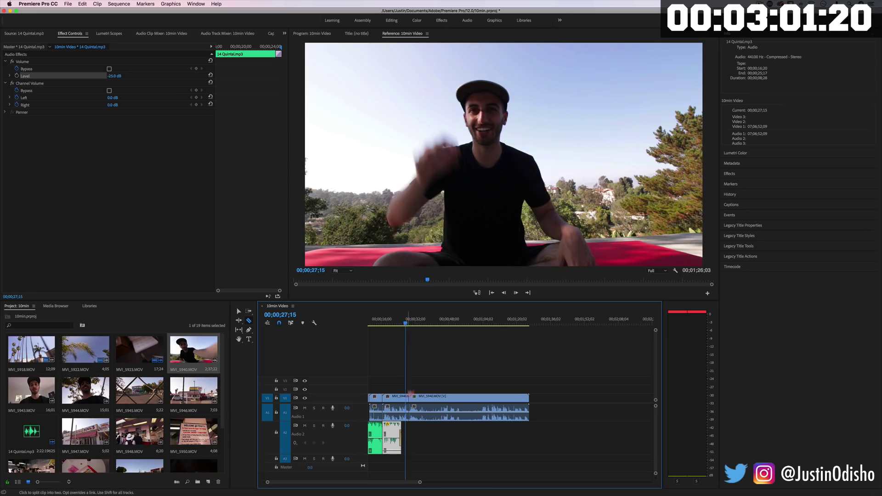
# - Lengthen the 14 Quintal music clip to about 12 seconds
pyautogui.press('v')
pyautogui.moveTo(399, 423); pyautogui.dragTo(432, 424)
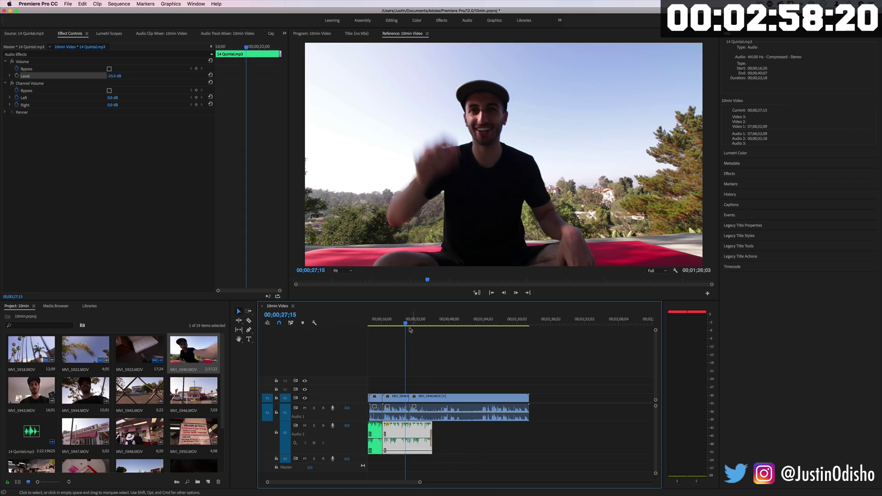
pyautogui.moveTo(408, 325); pyautogui.dragTo(462, 327)
pyautogui.press('c')
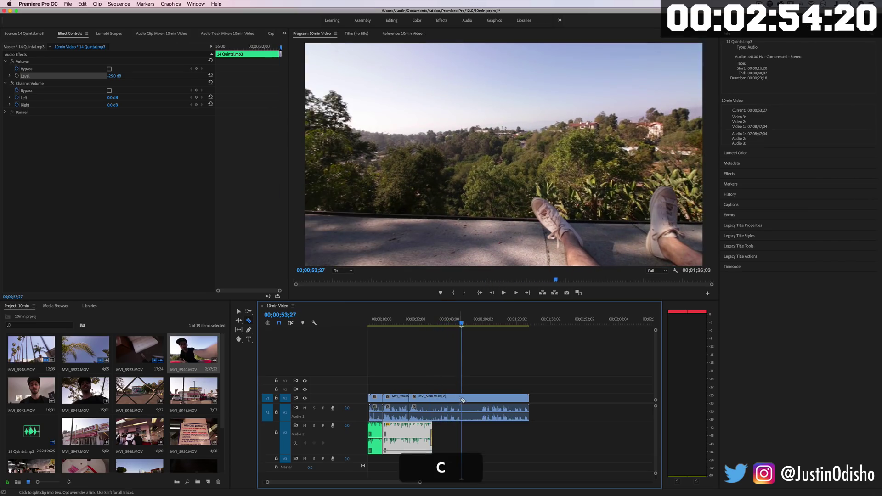
pyautogui.click(481, 325)
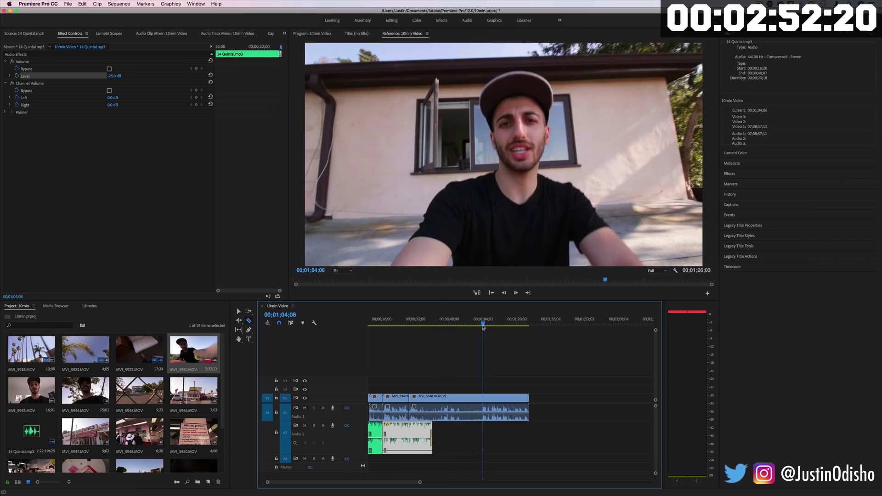
# - Cut the MVI_5940 talking clip at 00;00;58;18
pyautogui.moveTo(481, 327); pyautogui.dragTo(470, 326)
pyautogui.press('shift')
pyautogui.keyDown('shift'); pyautogui.click(471, 399); pyautogui.keyUp('shift')
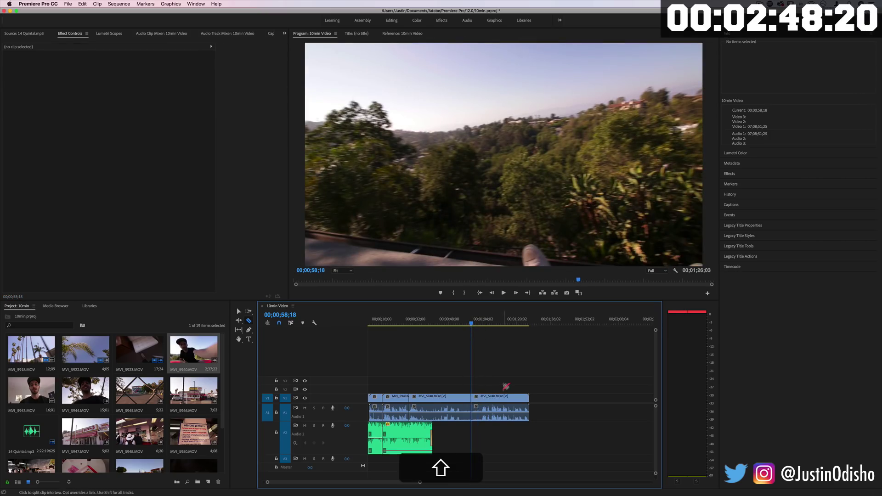
# - Delete the leftover end of MVI_5940 and add MVI_5943 right after the cut
pyautogui.press('v')
pyautogui.moveTo(511, 373); pyautogui.dragTo(468, 425)
pyautogui.press('BackSpace')
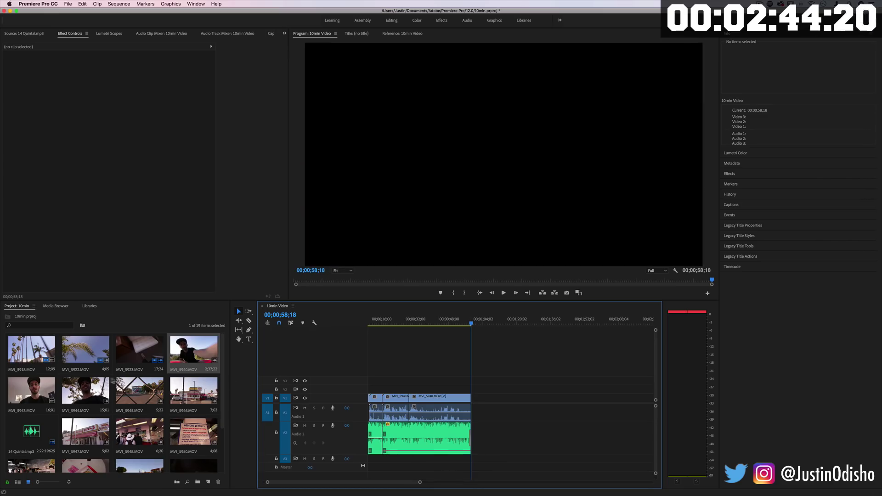
pyautogui.moveTo(32, 392); pyautogui.dragTo(475, 399)
pyautogui.moveTo(478, 323)
pyautogui.mouseDown()
pyautogui.moveTo(467, 324)
pyautogui.moveTo(488, 325)
pyautogui.mouseUp()
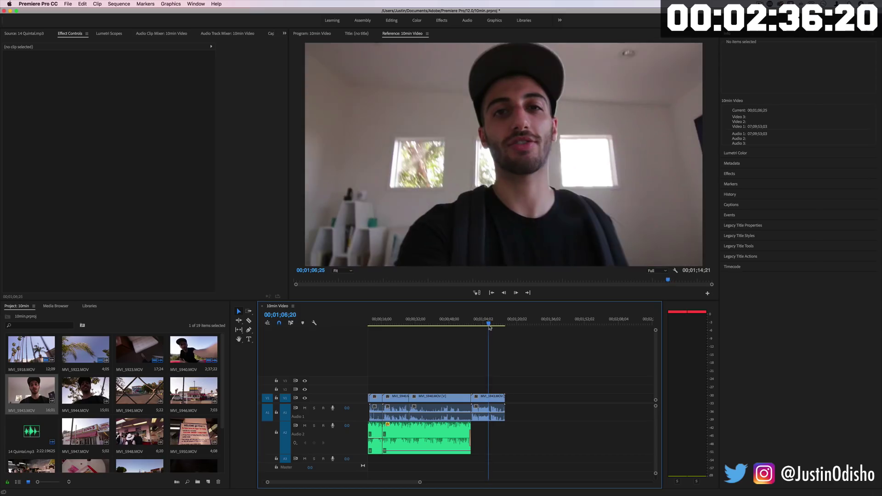
# - Shorten MVI_5943 to the playhead, add MVI_5944 further along, and place the MVI_5945 fence shot after MVI_5943
pyautogui.moveTo(488, 400); pyautogui.dragTo(489, 408)
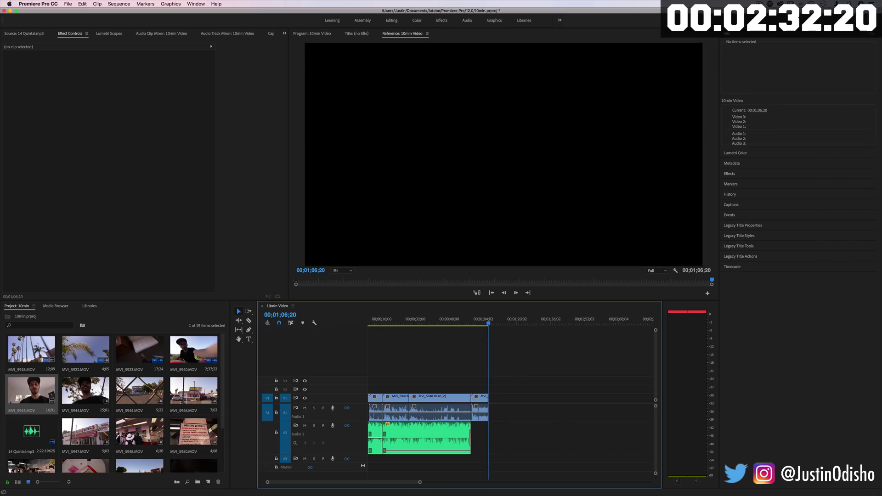
pyautogui.moveTo(67, 390); pyautogui.dragTo(544, 404)
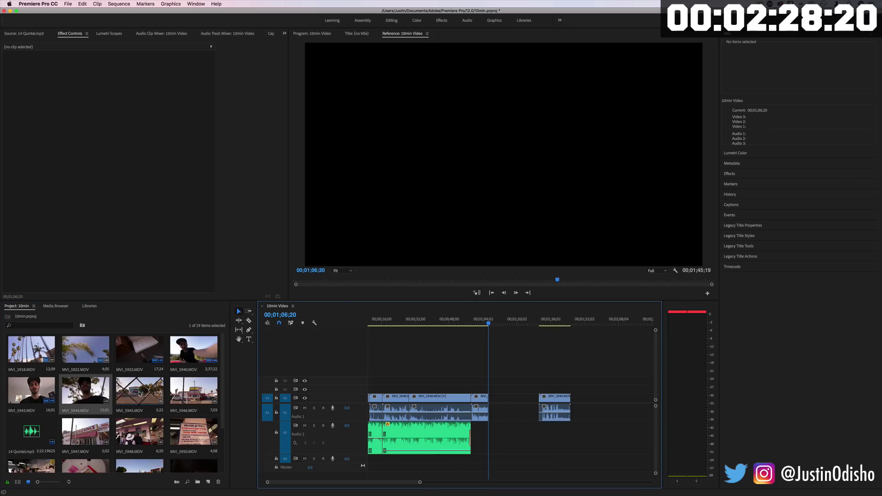
pyautogui.moveTo(136, 390); pyautogui.dragTo(519, 405)
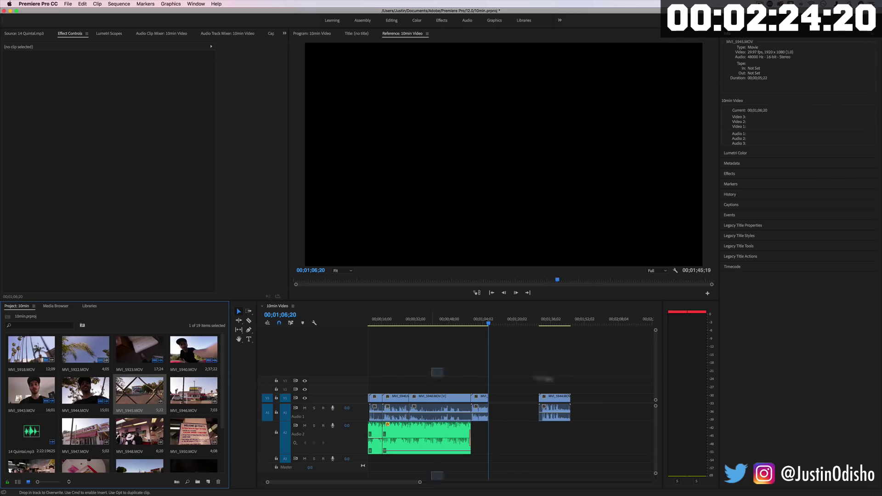
pyautogui.moveTo(140, 390); pyautogui.dragTo(494, 401)
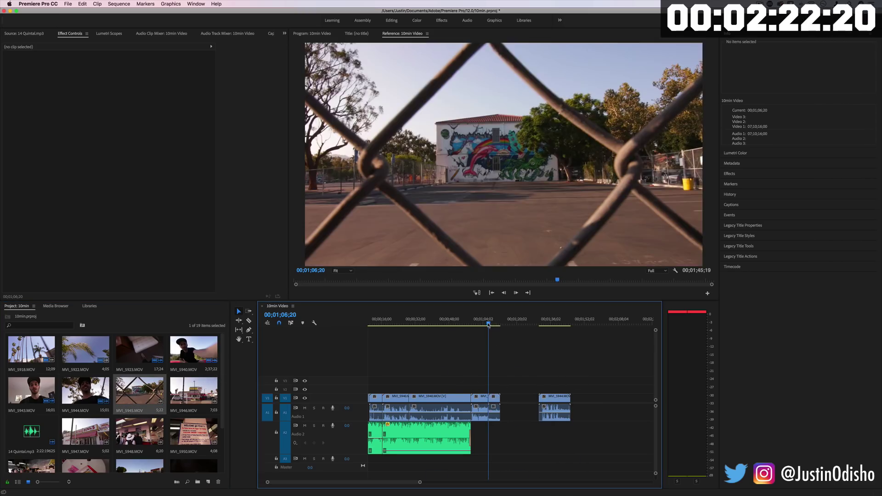
pyautogui.moveTo(488, 325); pyautogui.dragTo(494, 327)
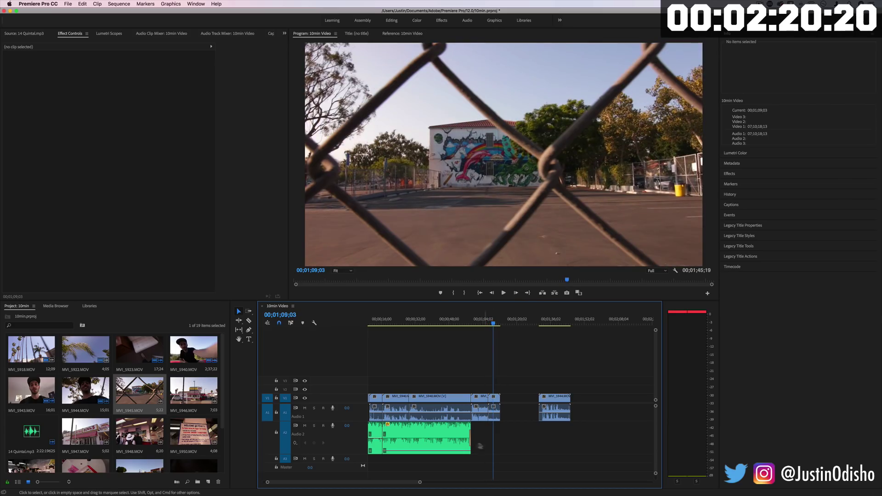
# - Drag MVI_5944 left to close the gap after the fence shot
pyautogui.click(454, 430)
pyautogui.hscroll(-2, 500, 427)
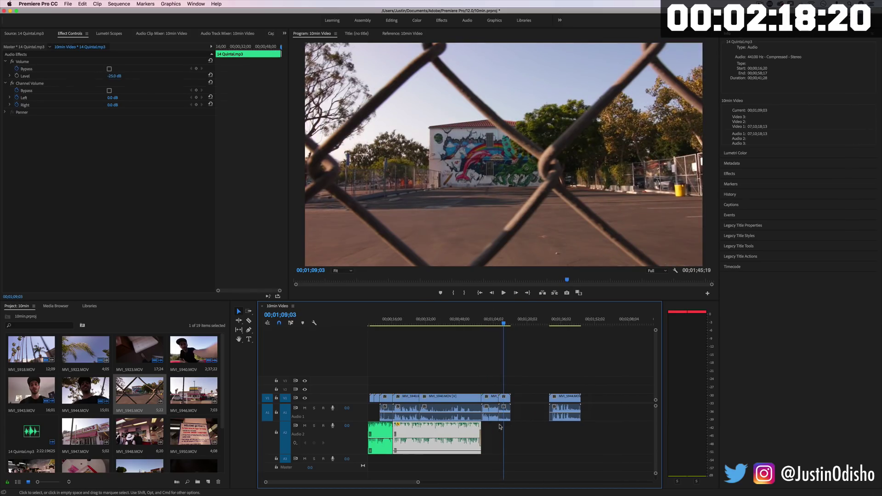
pyautogui.moveTo(569, 404); pyautogui.dragTo(532, 405)
pyautogui.moveTo(507, 324); pyautogui.dragTo(523, 327)
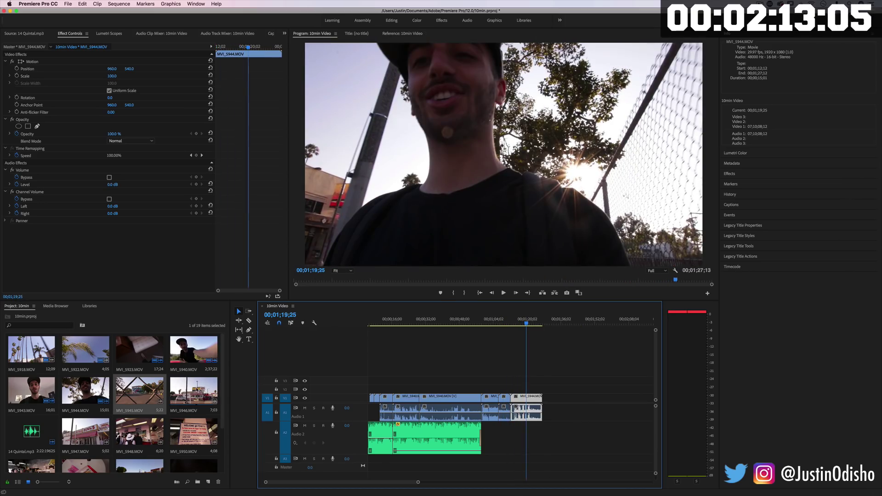
# - Select the MVI_5946 and MVI_5947 clips in the Project panel
pyautogui.click(197, 389)
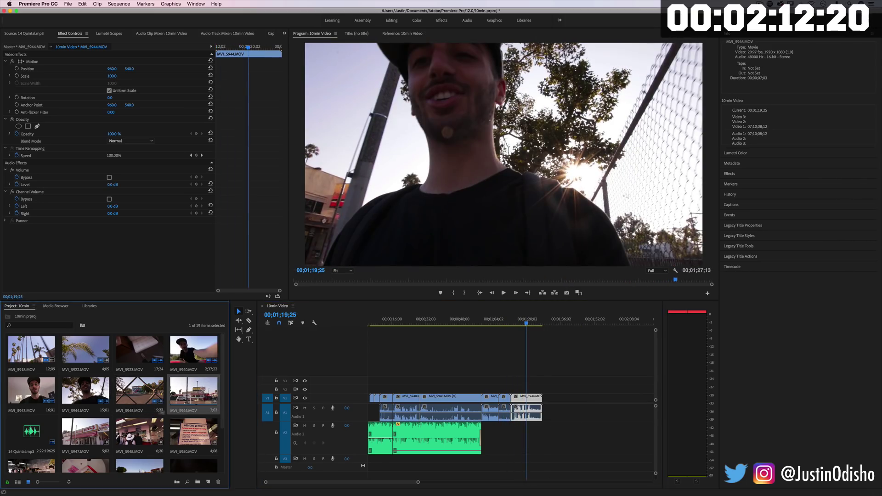
pyautogui.keyDown('super'); pyautogui.click(109, 421); pyautogui.keyUp('super')
pyautogui.scroll(-5, 168, 419)
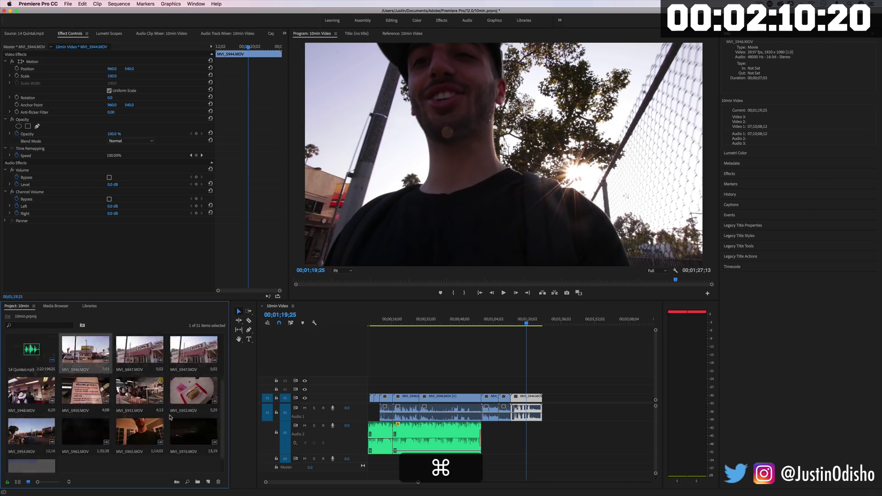
pyautogui.scroll(5, 169, 417)
pyautogui.click(189, 394)
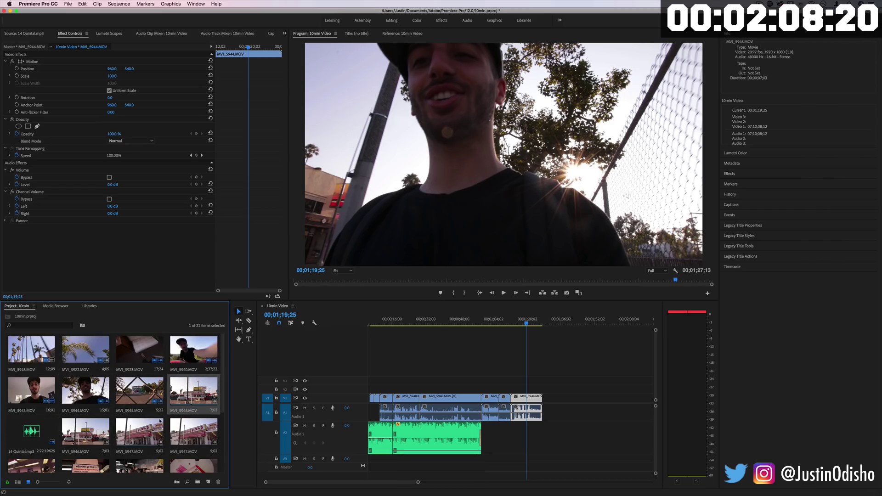
# - Select several b-roll clips in the Project panel, then undo the accidental duplicate copies
pyautogui.press('alt')
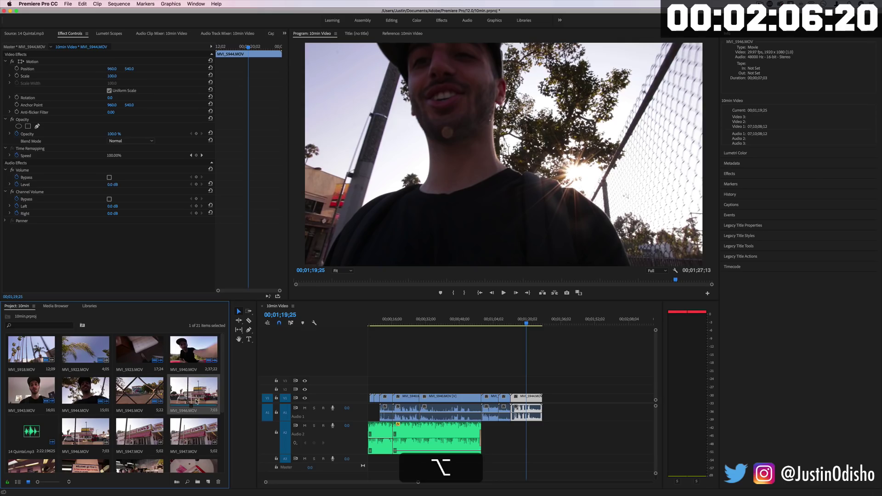
pyautogui.keyDown('super'); pyautogui.click(86, 432); pyautogui.keyUp('super')
pyautogui.keyDown('super'); pyautogui.click(139, 432); pyautogui.keyUp('super')
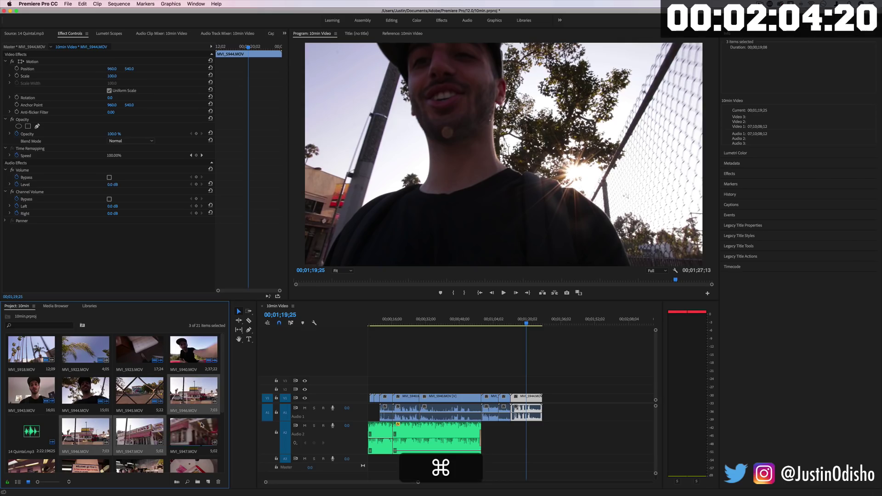
pyautogui.scroll(-2, 201, 427)
pyautogui.keyDown('super'); pyautogui.click(46, 448); pyautogui.keyUp('super')
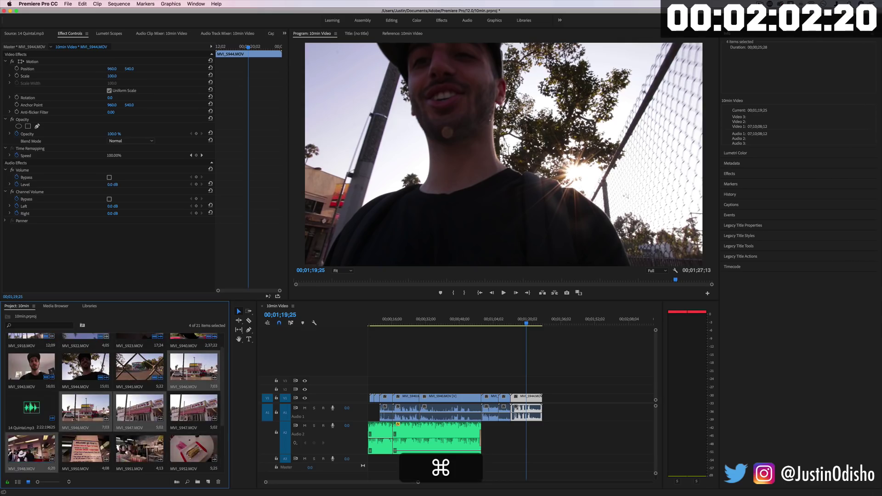
pyautogui.keyDown('super'); pyautogui.click(101, 450); pyautogui.keyUp('super')
pyautogui.keyDown('super'); pyautogui.click(150, 448); pyautogui.keyUp('super')
pyautogui.keyDown('super'); pyautogui.click(190, 450); pyautogui.keyUp('super')
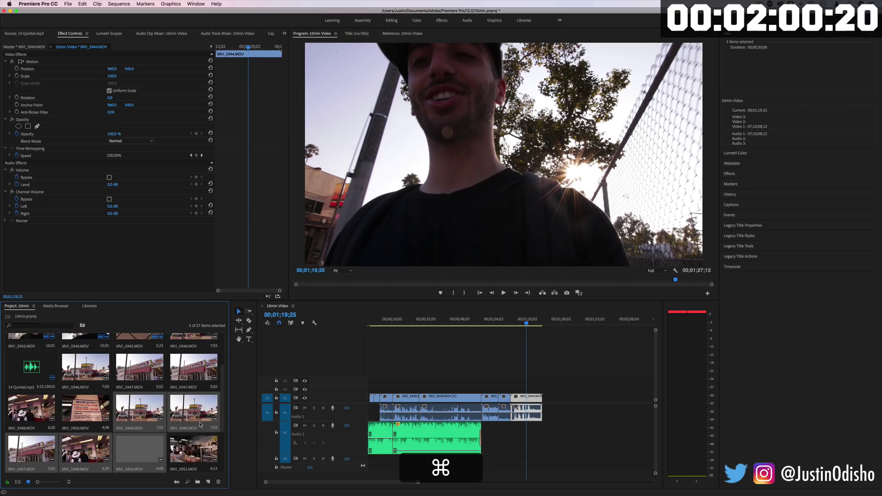
pyautogui.press('super+z')
pyautogui.press('super+z')
pyautogui.press('super+z')
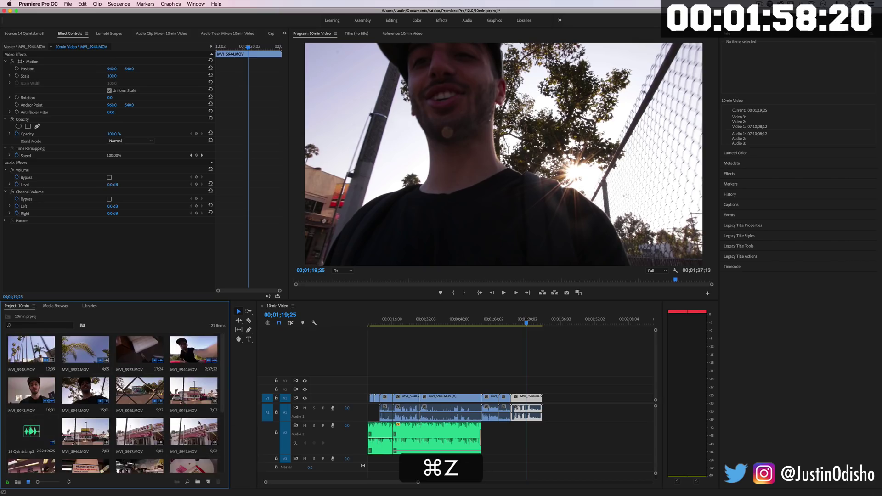
pyautogui.press('super+z')
# - Select MVI_5947, MVI_5948, MVI_5950, MVI_5951 and MVI_5952 and place them on V1/A1 after MVI_5944
pyautogui.click(201, 397)
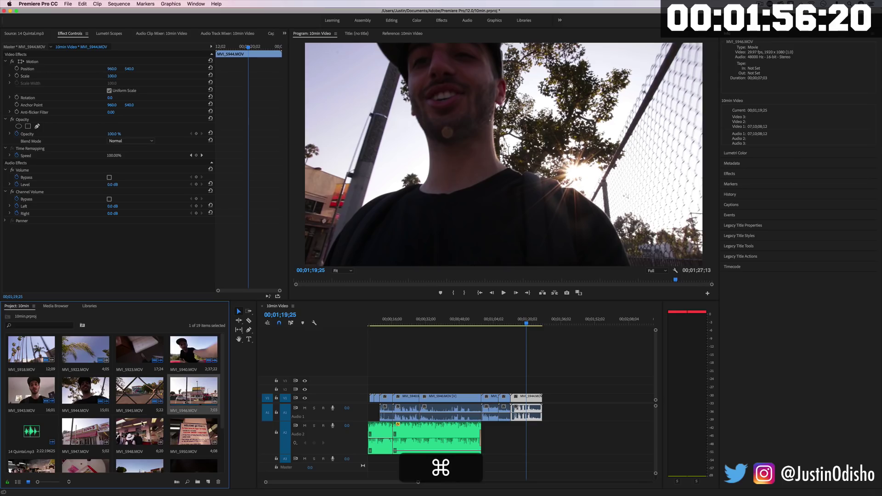
pyautogui.keyDown('super'); pyautogui.click(85, 432); pyautogui.keyUp('super')
pyautogui.keyDown('super'); pyautogui.click(140, 432); pyautogui.keyUp('super')
pyautogui.keyDown('super'); pyautogui.click(194, 431); pyautogui.keyUp('super')
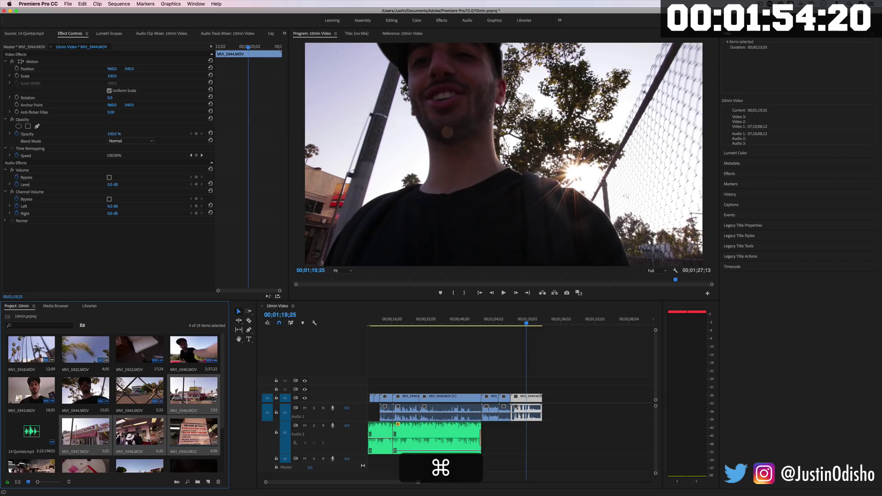
pyautogui.scroll(-1, 130, 424)
pyautogui.keyDown('super'); pyautogui.click(31, 431); pyautogui.keyUp('super')
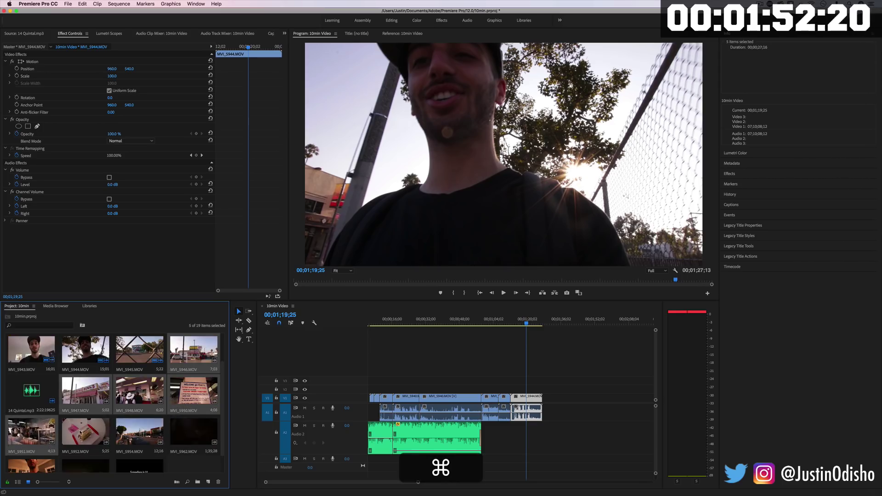
pyautogui.keyDown('super'); pyautogui.click(82, 432); pyautogui.keyUp('super')
pyautogui.moveTo(83, 433); pyautogui.dragTo(583, 399)
pyautogui.moveTo(539, 323); pyautogui.dragTo(555, 323)
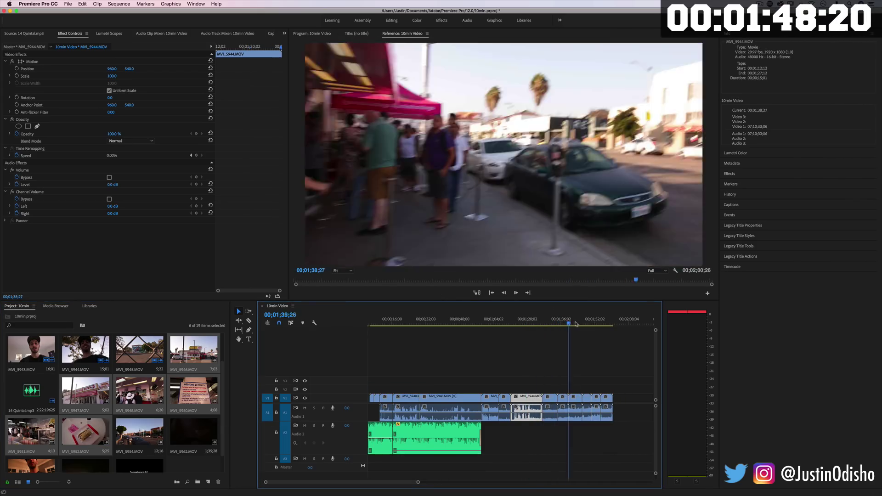
# - Review the new b-roll, select its audio clips on A1, and add MVI_5954 at the sequence end
pyautogui.press('space')
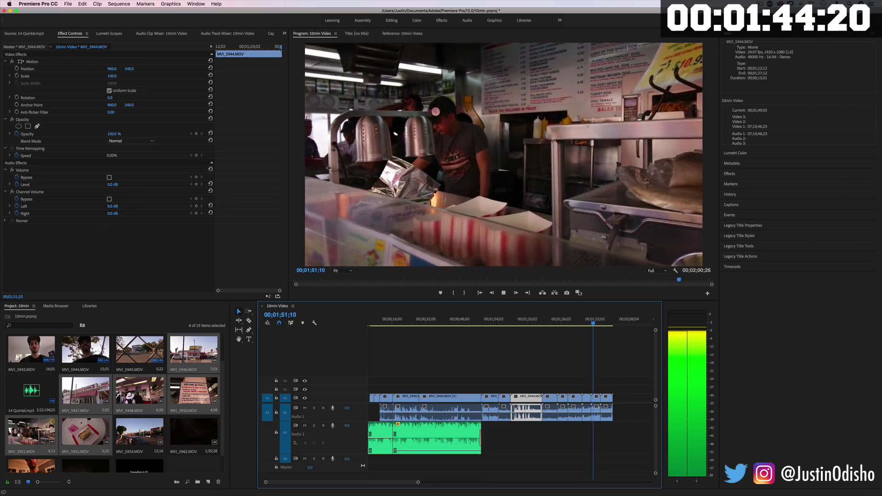
pyautogui.press('space')
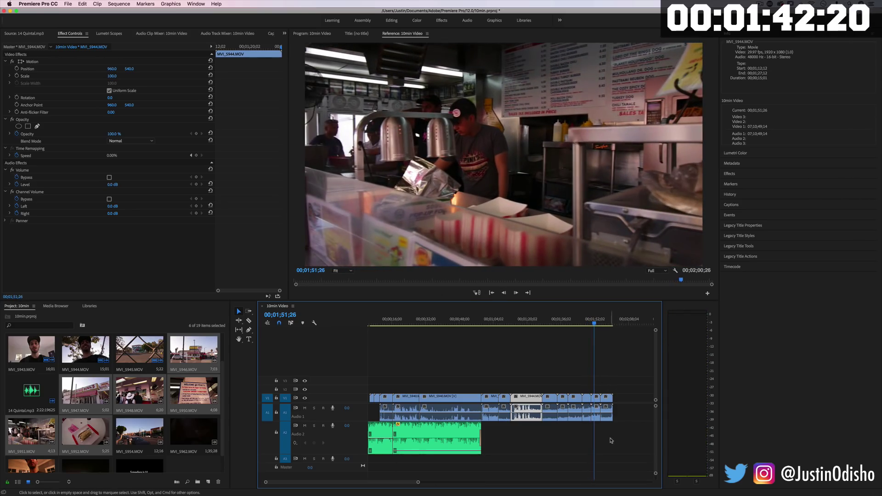
pyautogui.moveTo(627, 442); pyautogui.dragTo(547, 407)
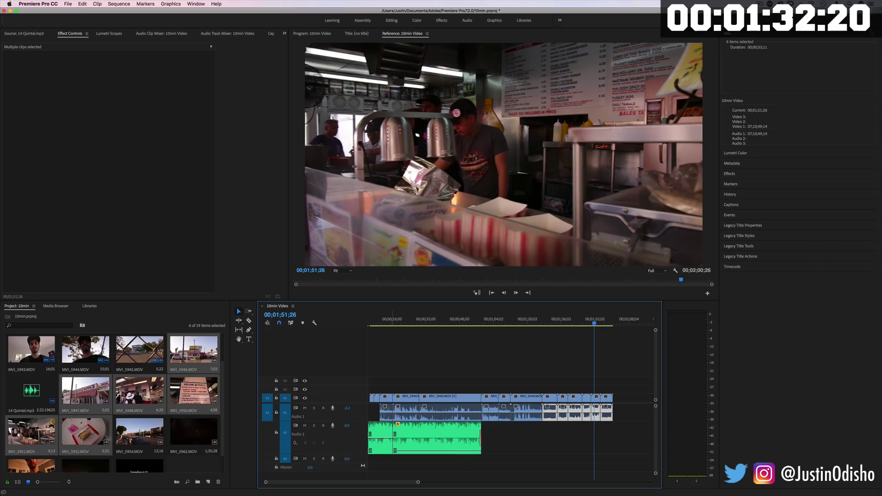
pyautogui.moveTo(118, 436); pyautogui.dragTo(621, 408)
# - Add MVI_5954 at the sequence end and trim it at 02;04;27
pyautogui.click(611, 320)
pyautogui.press('space')
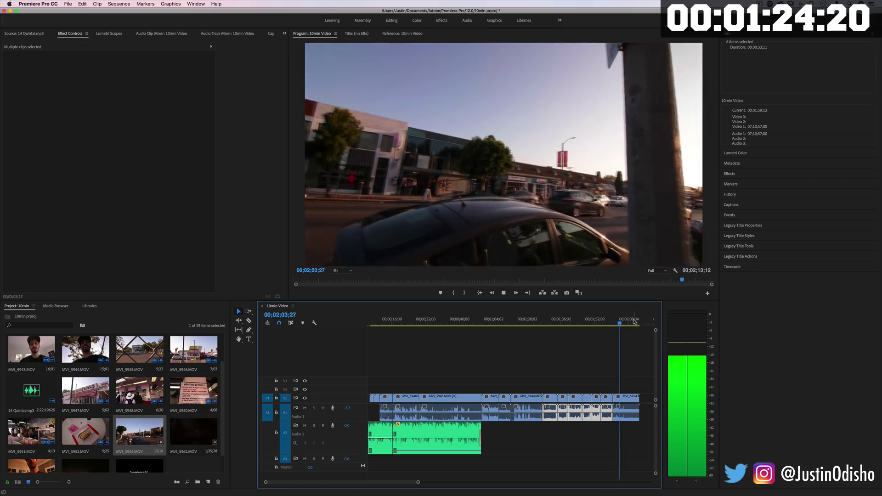
pyautogui.press('space')
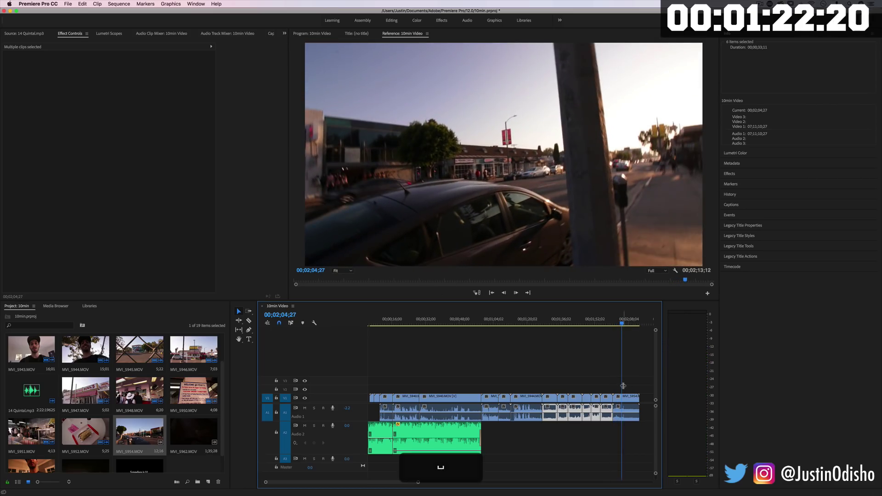
pyautogui.press('w')
# - Add MVI_5962 after the playhead and slide it left against the previous clip
pyautogui.scroll(-1, 171, 418)
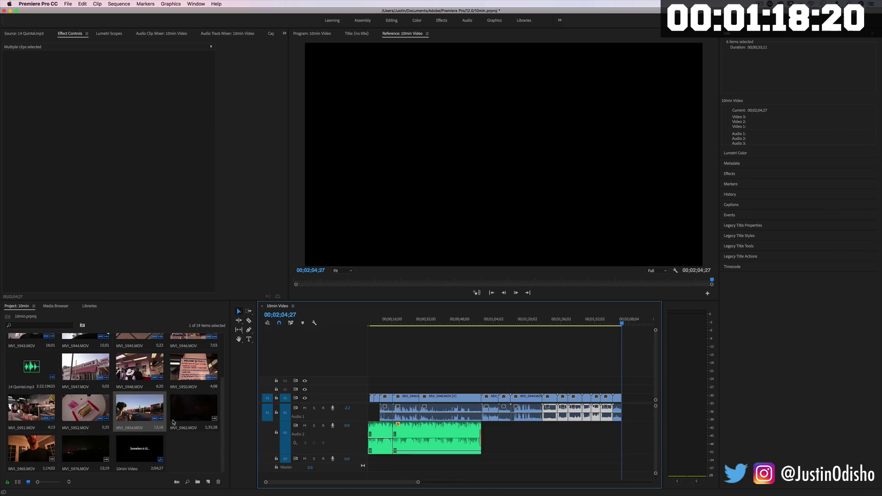
pyautogui.moveTo(188, 412); pyautogui.dragTo(636, 400)
pyautogui.scroll(-3, 607, 386)
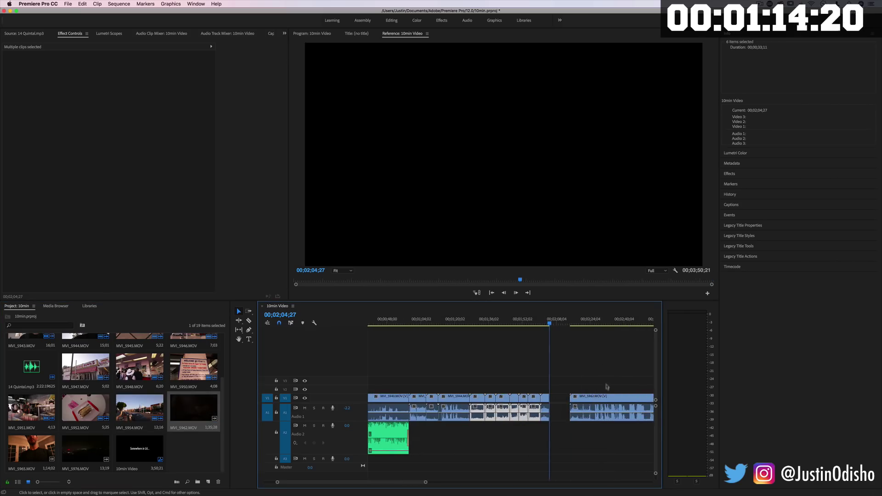
pyautogui.click(574, 399)
pyautogui.moveTo(574, 398); pyautogui.dragTo(562, 399)
pyautogui.press('space')
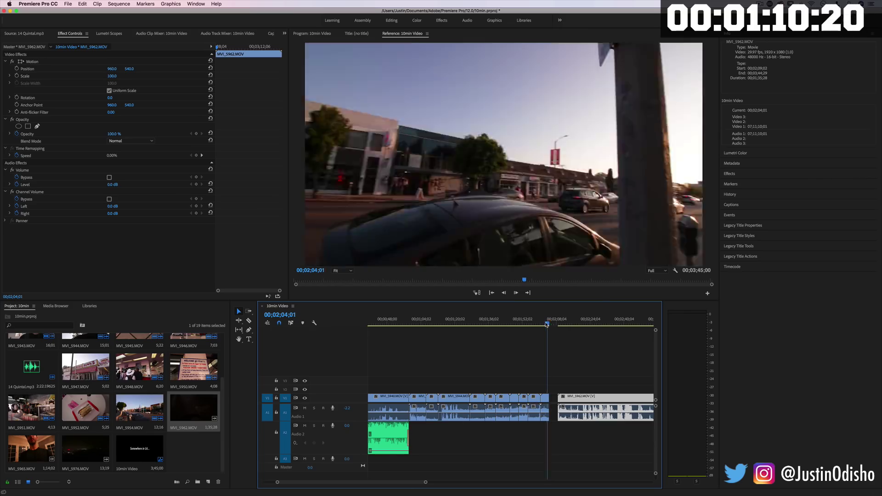
pyautogui.moveTo(426, 483); pyautogui.dragTo(409, 482)
pyautogui.press('space')
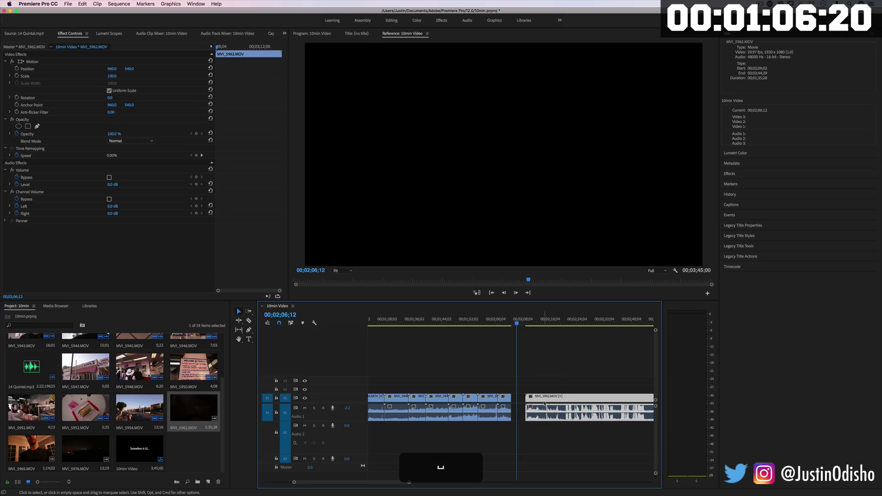
pyautogui.moveTo(544, 403); pyautogui.dragTo(537, 401)
pyautogui.press('space')
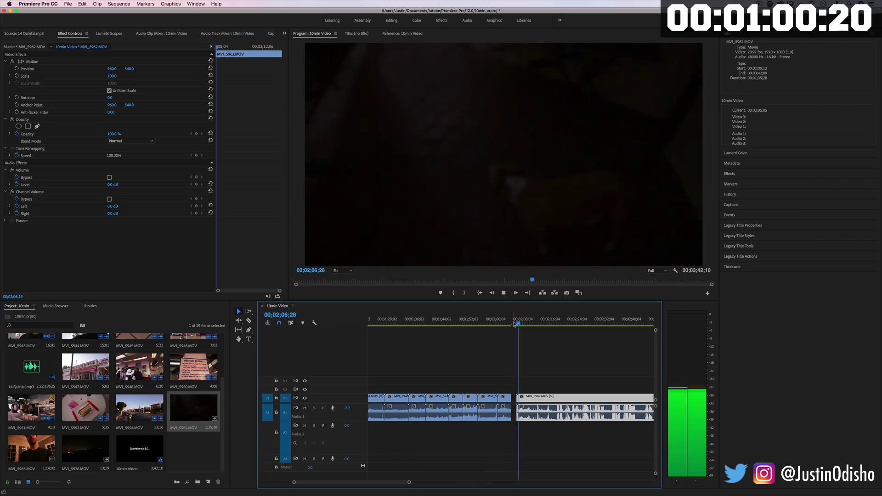
pyautogui.press('space')
# - Scrub through MVI_5962, then add MVI_5965 after it
pyautogui.moveTo(573, 324); pyautogui.dragTo(590, 324)
pyautogui.hscroll(2, 558, 361)
pyautogui.scroll(-1, 557, 361)
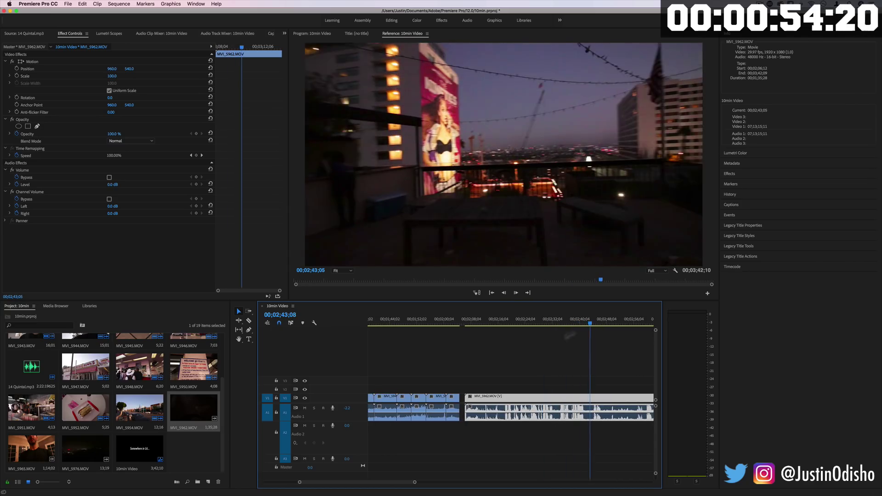
pyautogui.scroll(-5, 578, 389)
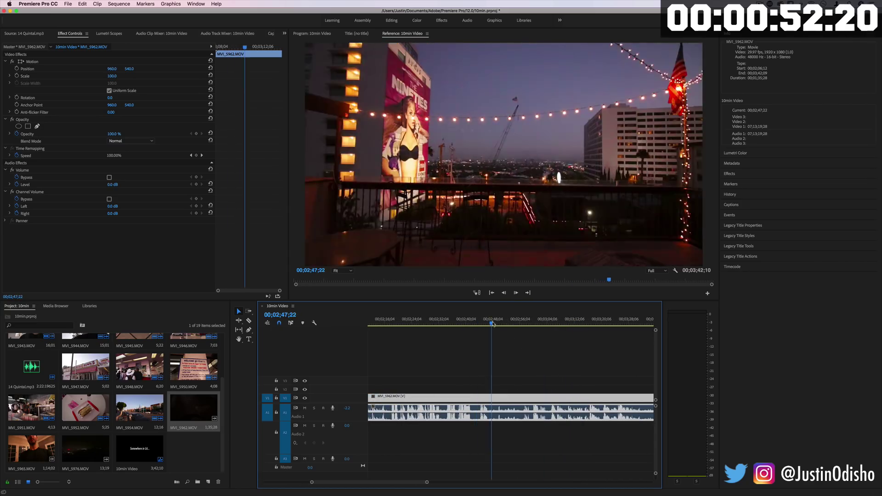
pyautogui.moveTo(428, 484); pyautogui.dragTo(470, 484)
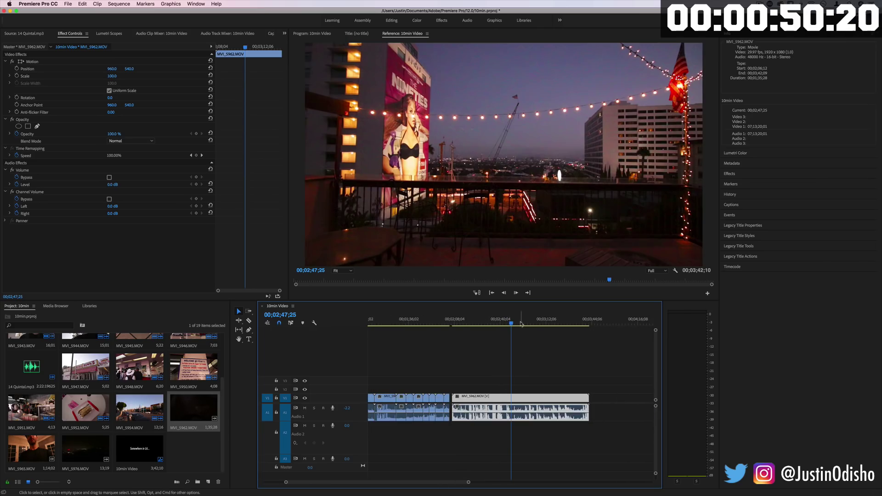
pyautogui.moveTo(521, 322); pyautogui.dragTo(577, 330)
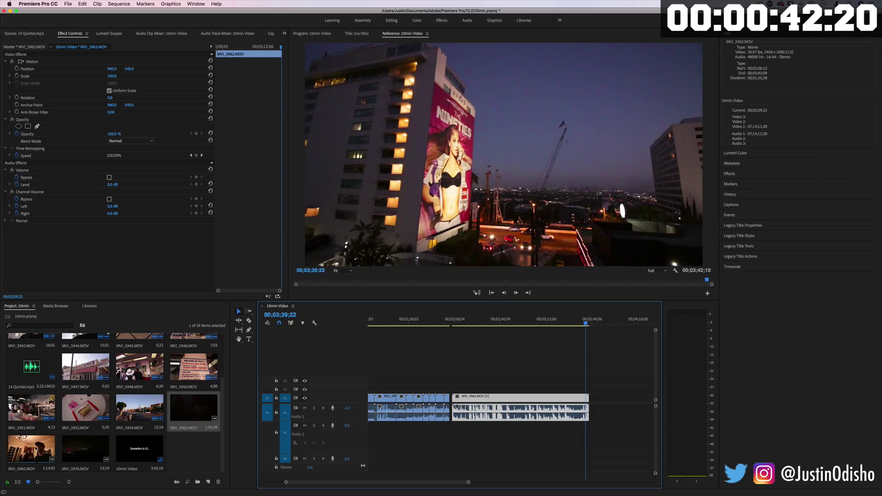
pyautogui.moveTo(28, 452); pyautogui.dragTo(592, 407)
pyautogui.hscroll(3, 586, 398)
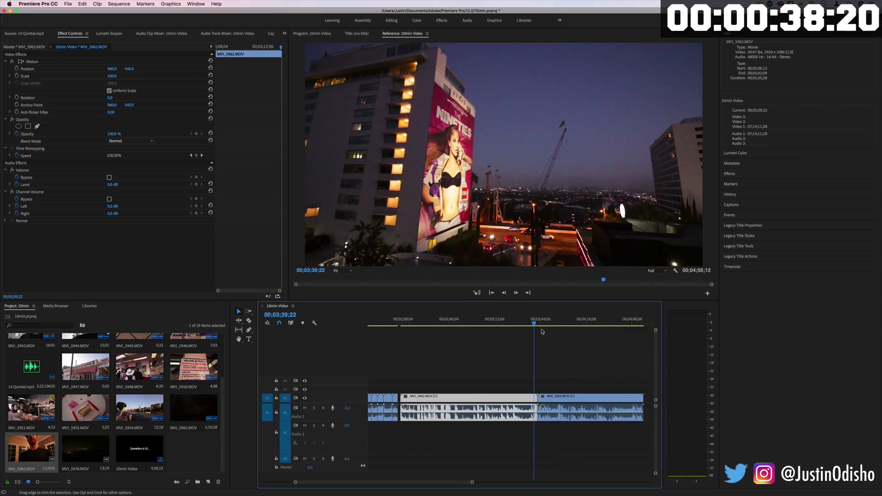
pyautogui.moveTo(543, 324); pyautogui.dragTo(588, 324)
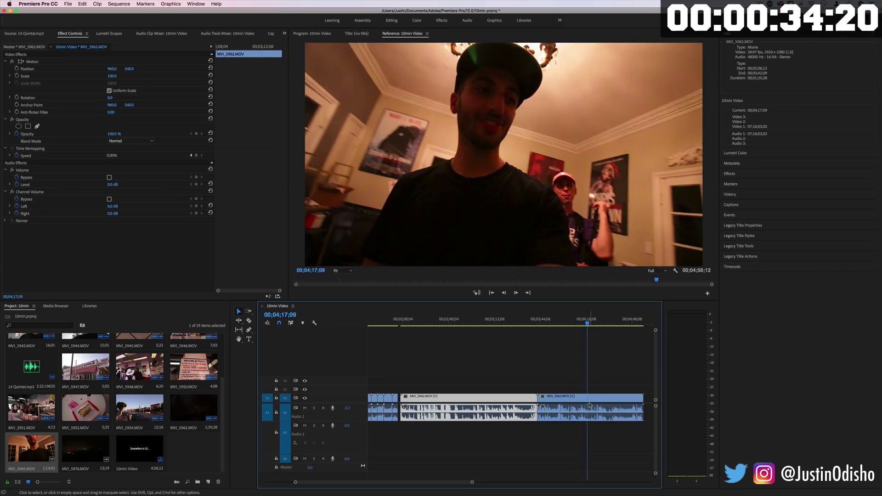
# - Cut MVI_5965 at the playhead, delete the unwanted piece, and close the gap
pyautogui.hotkey('shift', 'c')
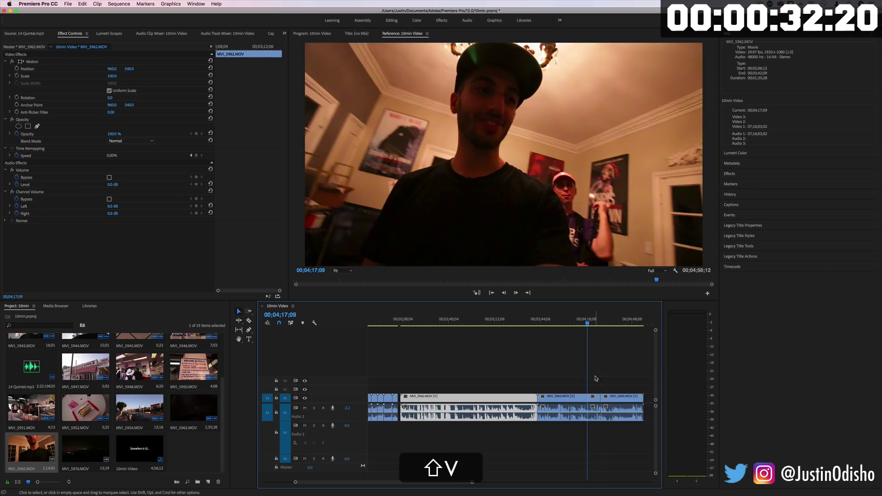
pyautogui.click(594, 399)
pyautogui.press('BackSpace')
pyautogui.click(622, 405)
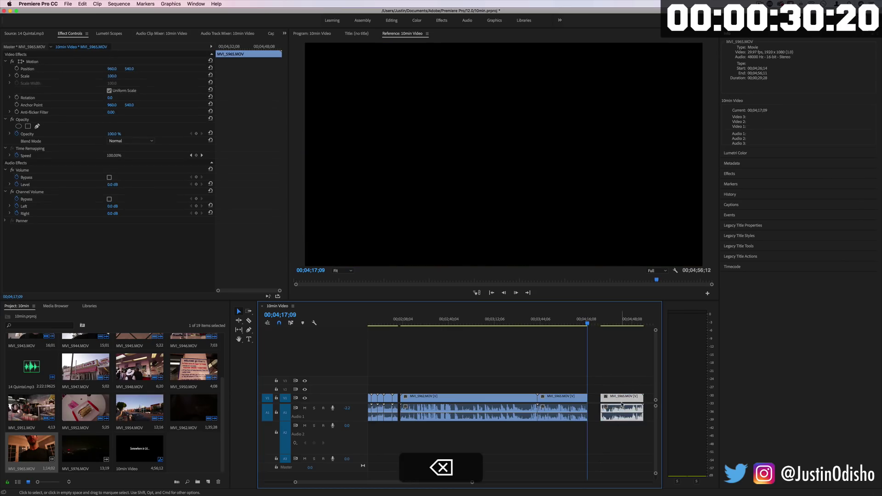
pyautogui.moveTo(608, 404); pyautogui.dragTo(603, 404)
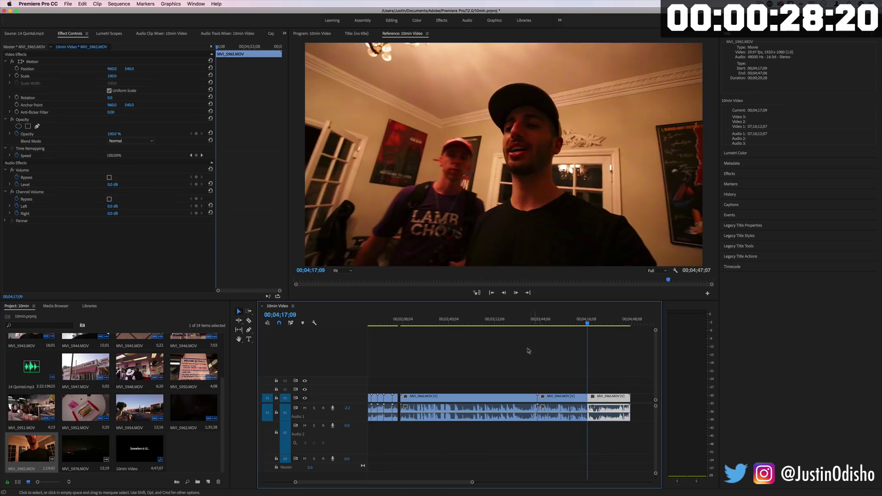
pyautogui.moveTo(588, 324); pyautogui.dragTo(450, 333)
# - Cut a small slice out of MVI_5962 and shift the following clips left
pyautogui.press('space')
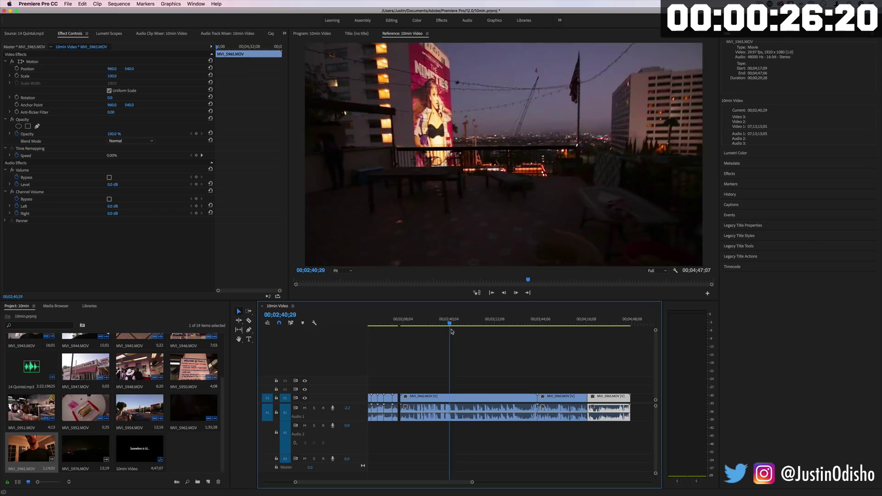
pyautogui.press('c')
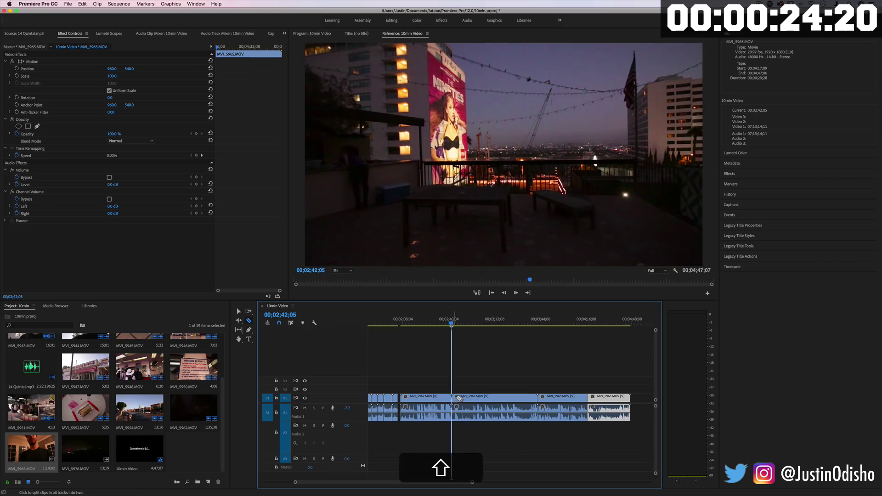
pyautogui.click(455, 398)
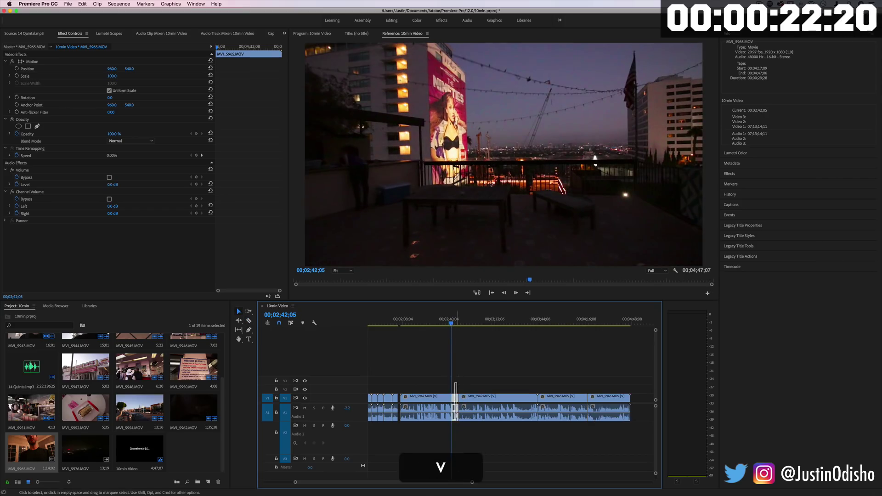
pyautogui.moveTo(597, 373); pyautogui.dragTo(514, 446)
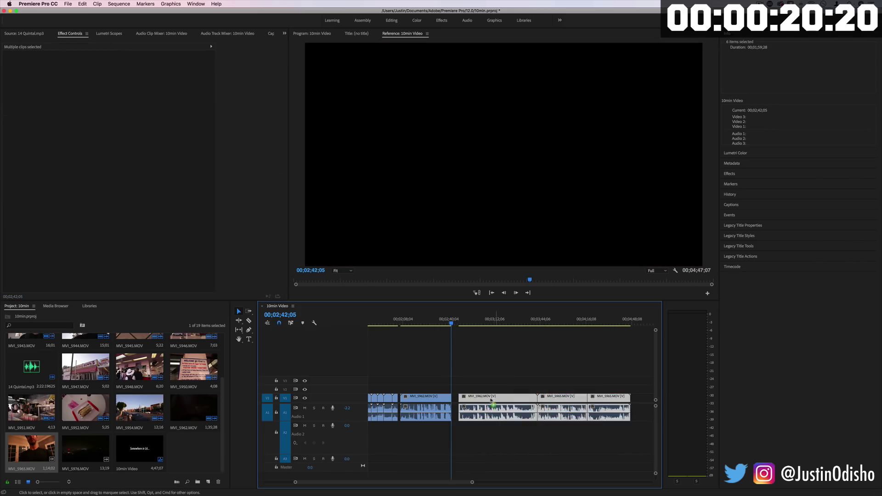
pyautogui.moveTo(498, 400); pyautogui.dragTo(492, 400)
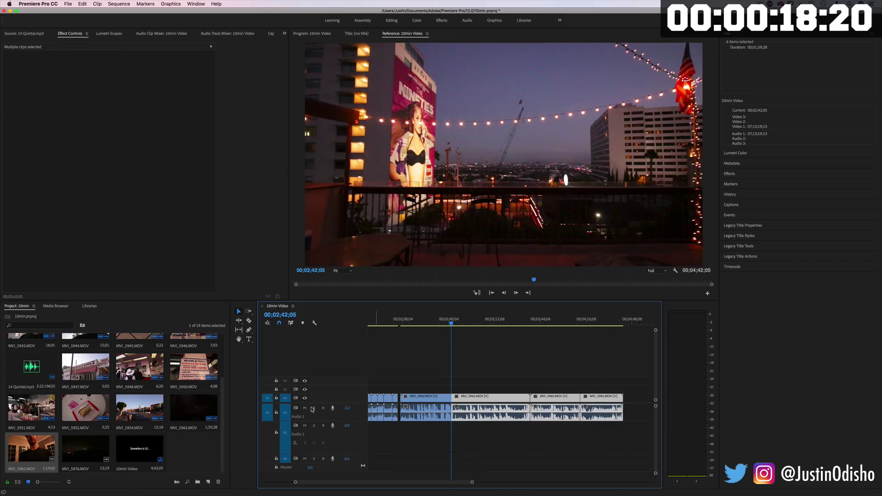
# - Play back the edited section from 00;02;03;14 to check the cuts
pyautogui.hscroll(-4, 506, 447)
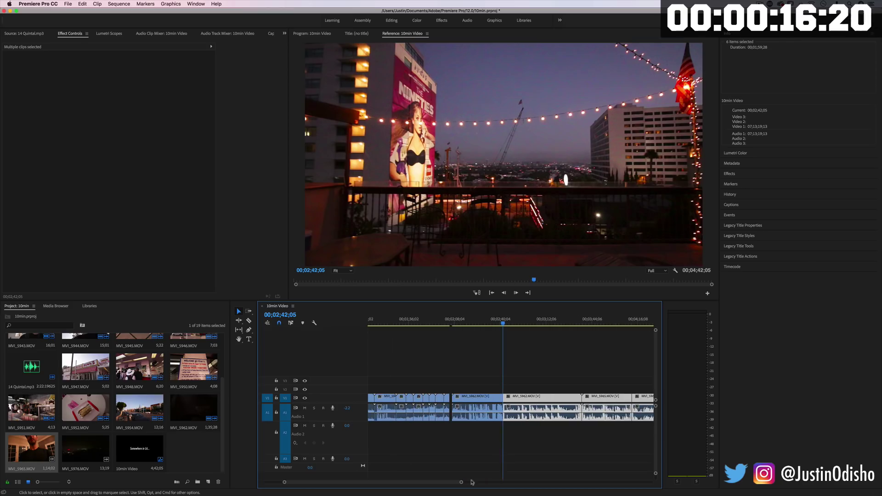
pyautogui.moveTo(461, 483); pyautogui.dragTo(523, 482)
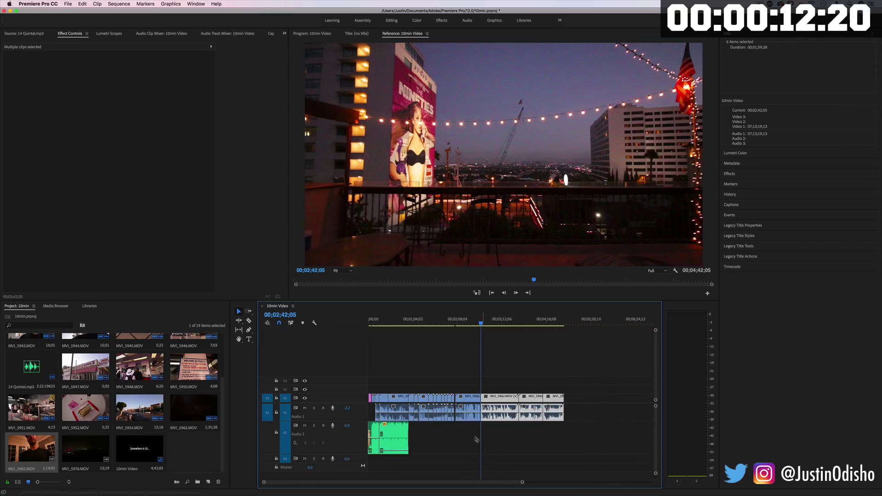
pyautogui.click(454, 322)
pyautogui.press('space')
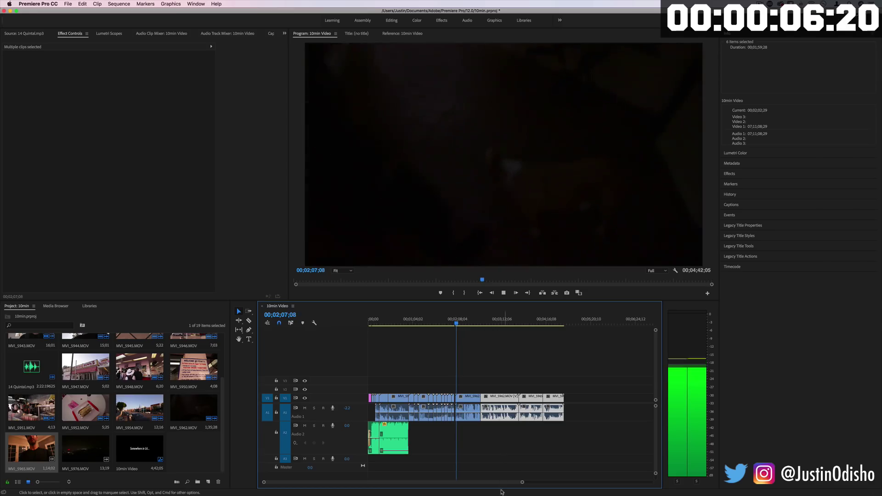
pyautogui.press('space')
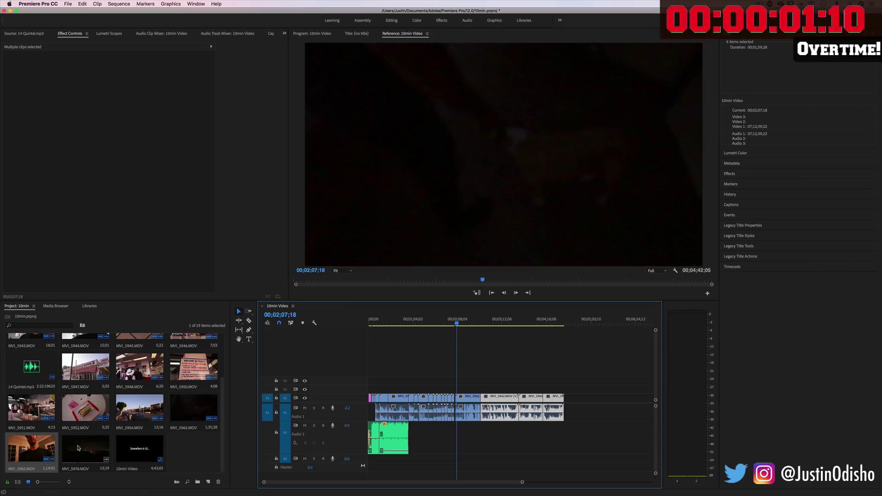
# - Add MVI_5976 at the end and 14 Quintal.mp3 on Audio 2, trimming the music's opening
pyautogui.moveTo(79, 448); pyautogui.dragTo(569, 408)
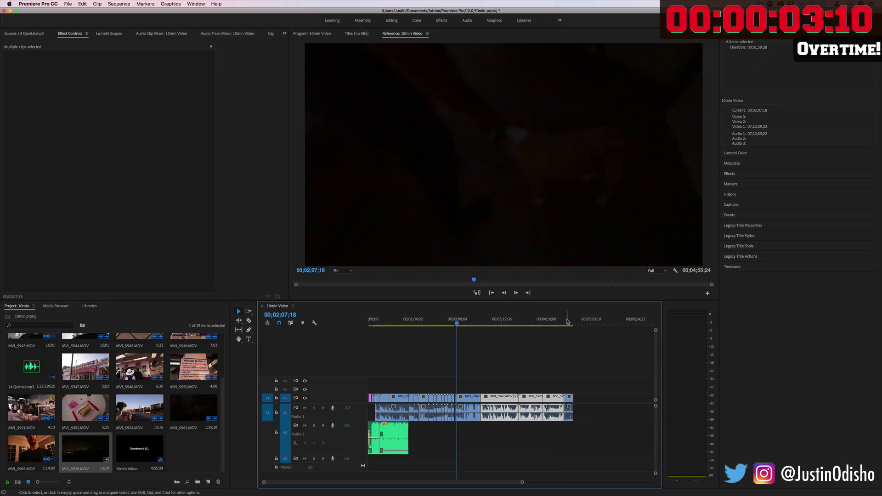
pyautogui.moveTo(568, 322); pyautogui.dragTo(564, 323)
pyautogui.moveTo(38, 369); pyautogui.dragTo(563, 432)
pyautogui.scroll(-5, 529, 429)
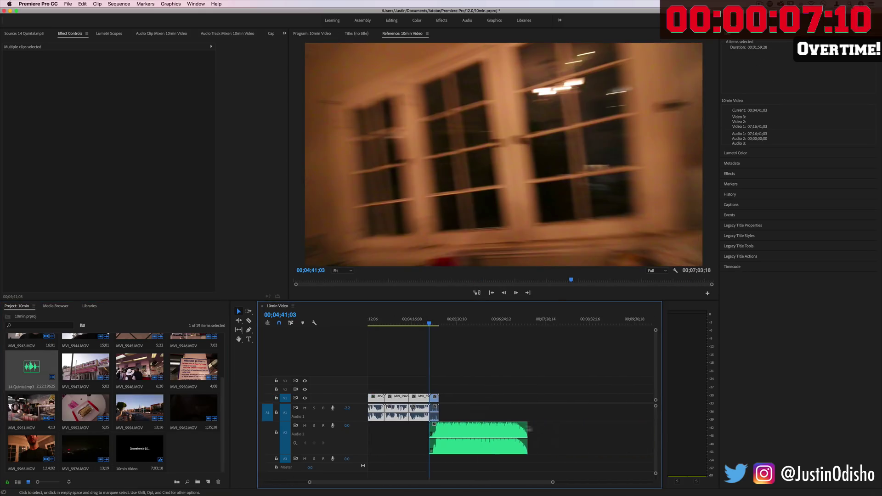
pyautogui.moveTo(431, 427)
pyautogui.mouseDown()
pyautogui.moveTo(521, 426)
pyautogui.moveTo(523, 436)
pyautogui.moveTo(434, 436)
pyautogui.mouseUp()
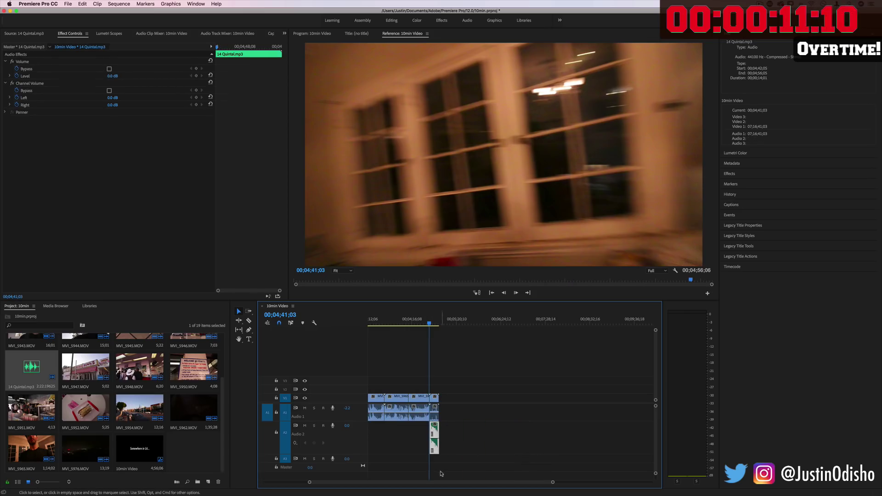
pyautogui.moveTo(552, 482); pyautogui.dragTo(470, 483)
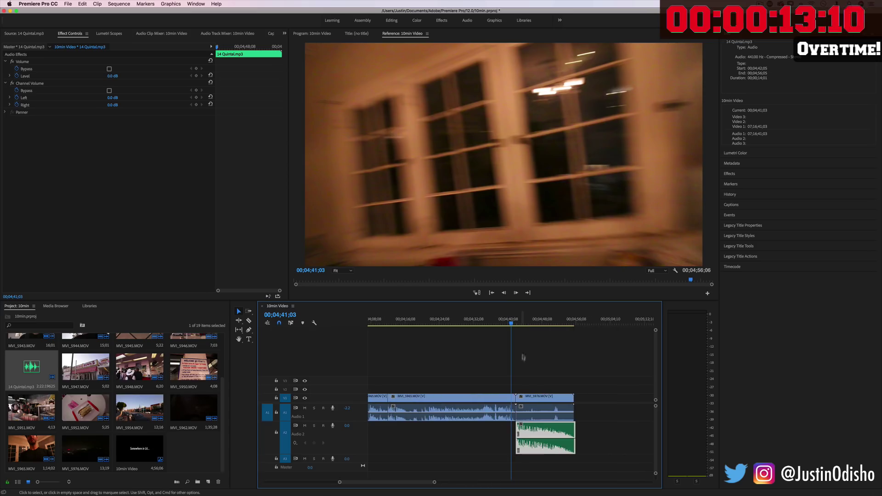
# - Give the music a default fade-in at its start and review the ending
pyautogui.rightClick(517, 428)
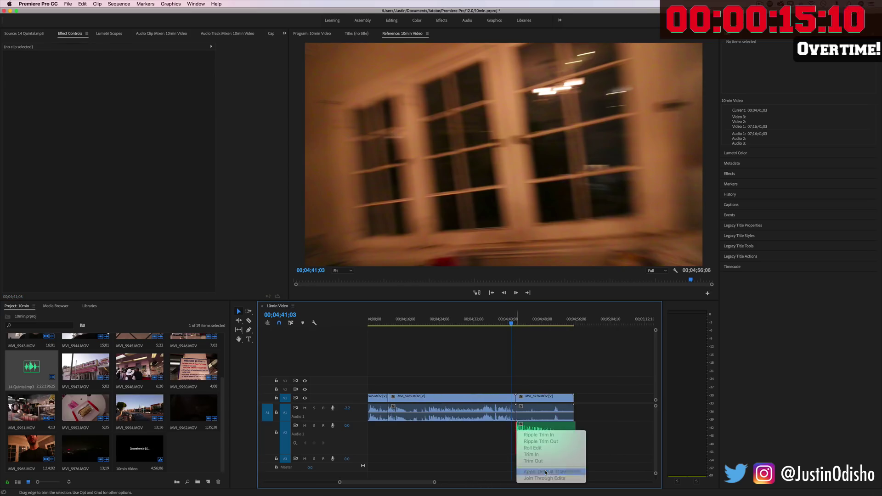
pyautogui.click(545, 473)
pyautogui.click(513, 323)
pyautogui.press('space')
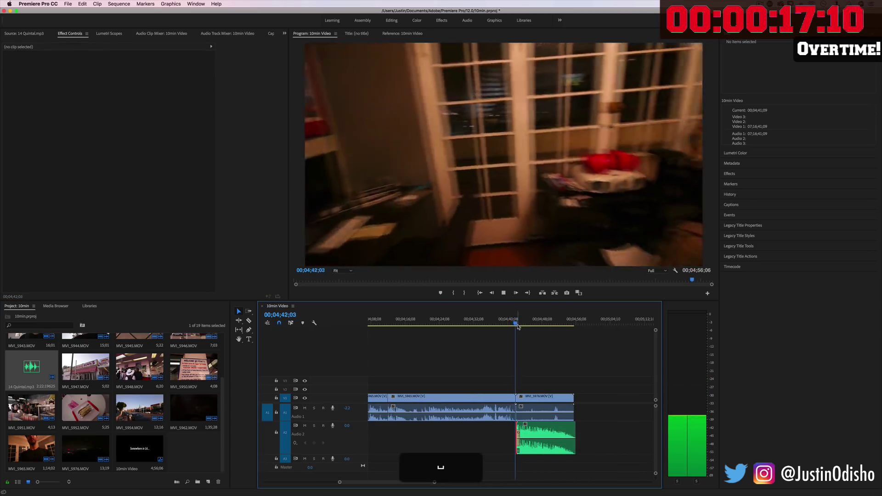
pyautogui.press('space')
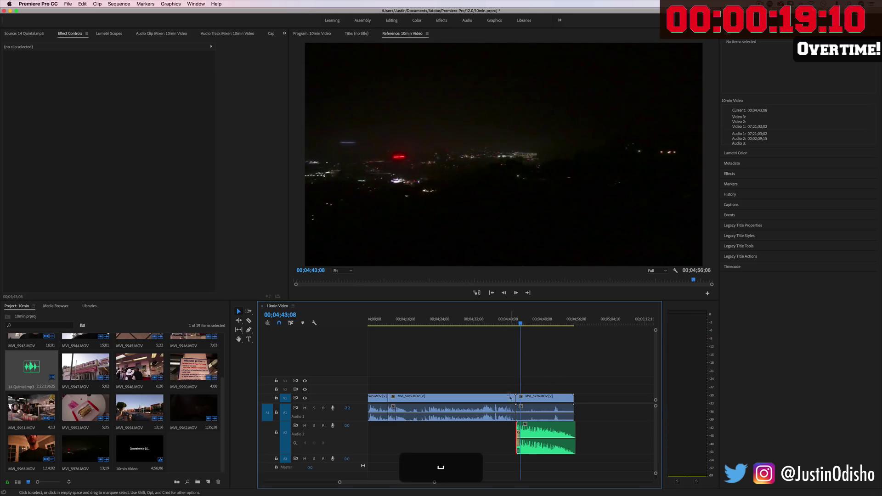
# - Apply a default transition at the cut before MVI_5976
pyautogui.rightClick(511, 397)
pyautogui.click(525, 431)
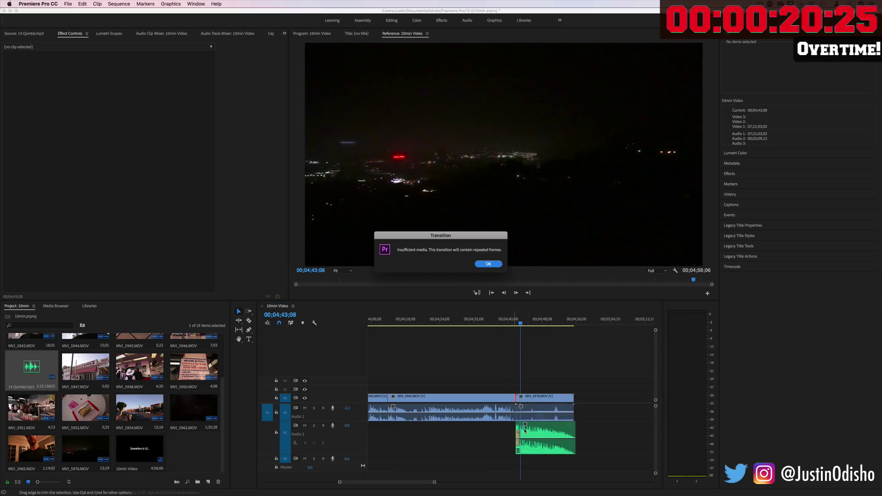
pyautogui.click(496, 264)
pyautogui.moveTo(566, 370); pyautogui.dragTo(549, 428)
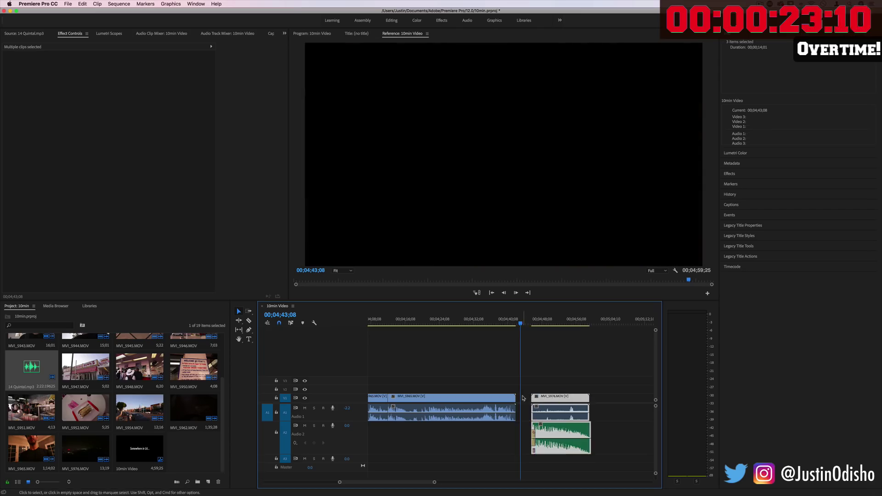
pyautogui.rightClick(523, 398)
pyautogui.click(533, 444)
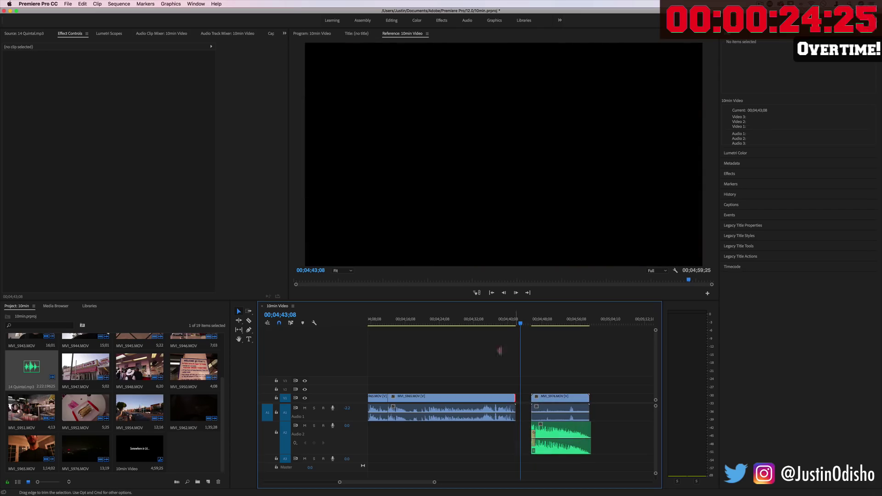
# - Ripple-trim the clip end at 00;04;36;14 and slide the closing clips left
pyautogui.click(491, 323)
pyautogui.moveTo(493, 323); pyautogui.dragTo(495, 324)
pyautogui.press('w')
pyautogui.click(527, 398)
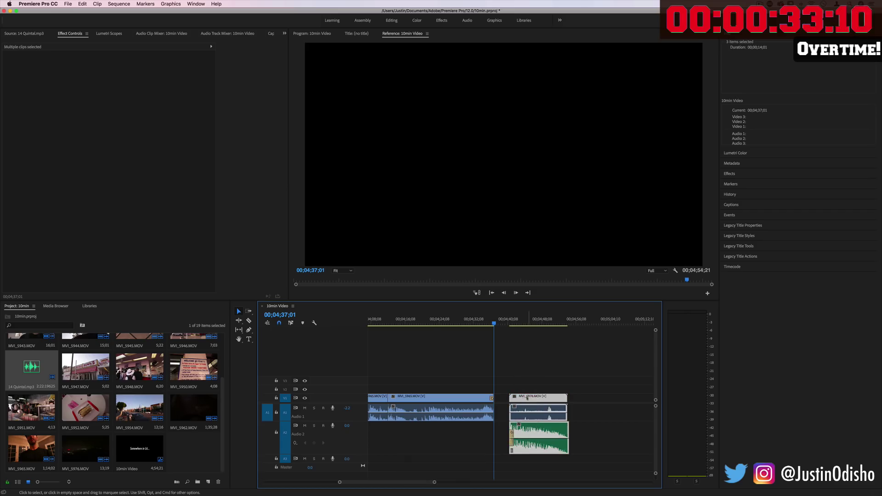
pyautogui.moveTo(527, 397); pyautogui.dragTo(506, 444)
pyautogui.click(490, 325)
pyautogui.press('space')
# - Reposition the closing clips and replay the ending across the cut
pyautogui.press('space')
pyautogui.moveTo(518, 398); pyautogui.dragTo(510, 398)
pyautogui.press('space')
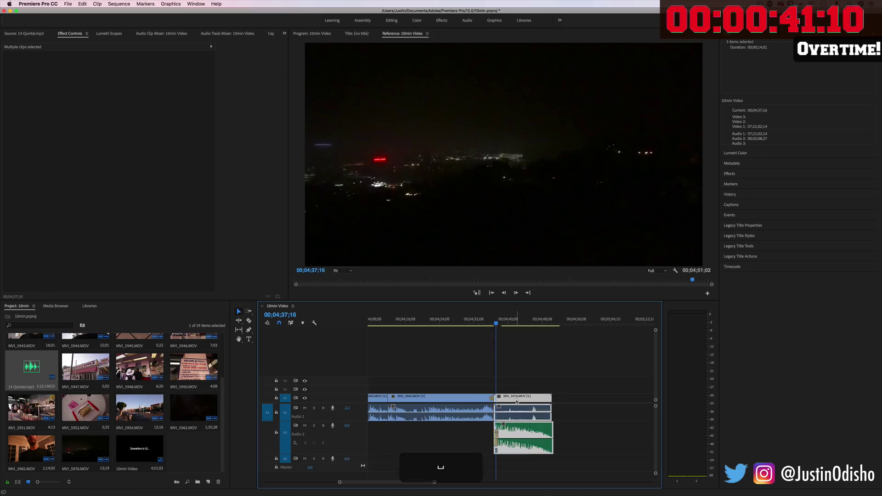
pyautogui.click(490, 324)
pyautogui.press('space')
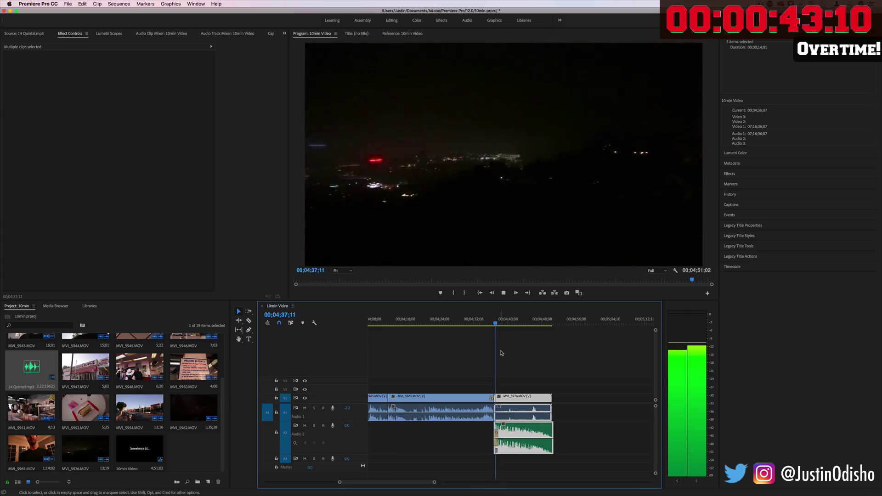
pyautogui.press('space')
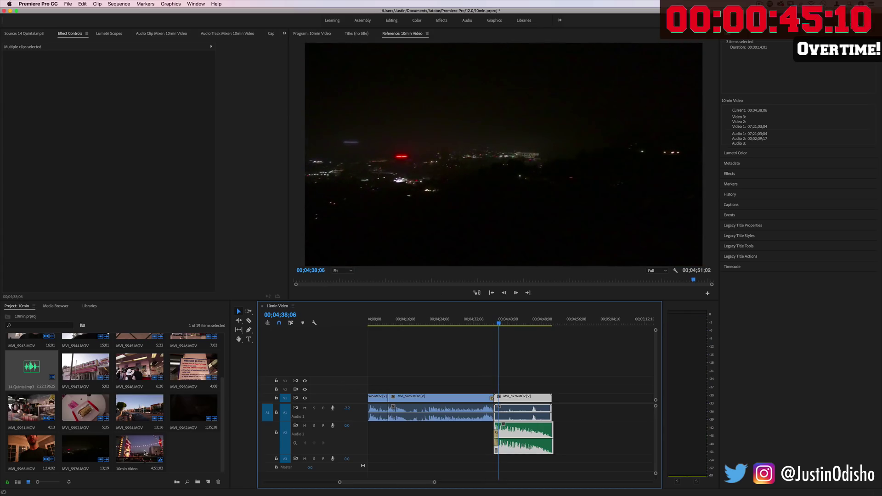
pyautogui.scroll(3, 146, 453)
pyautogui.scroll(10, 443, 384)
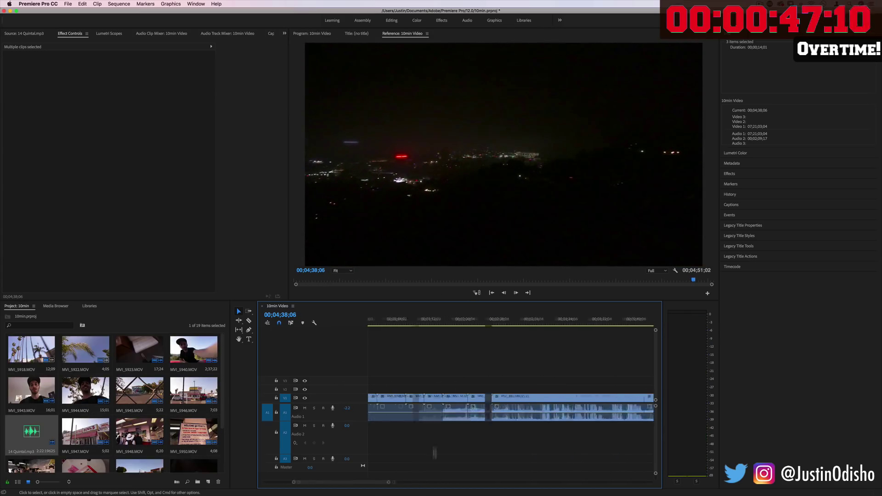
pyautogui.moveTo(380, 482); pyautogui.dragTo(504, 483)
pyautogui.scroll(-3, 469, 481)
pyautogui.hscroll(-5, 393, 367)
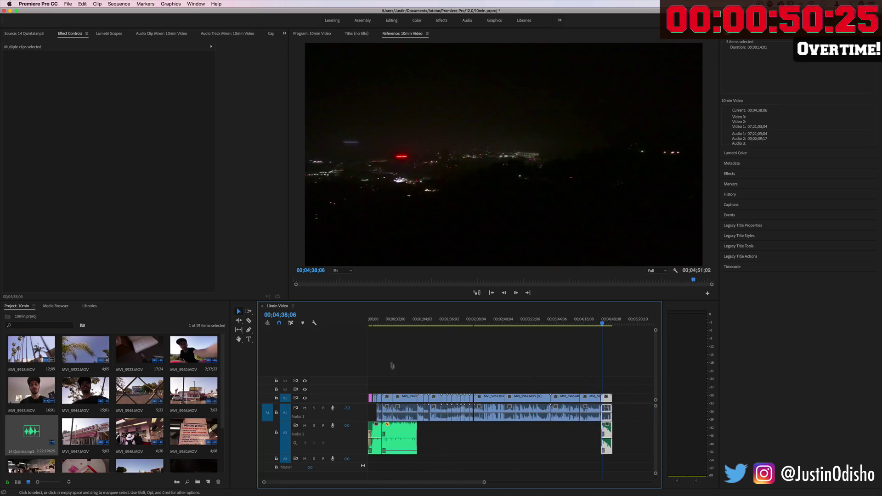
# - Copy the 'Somewhere in LA...' title and paste it onto V2 over the night shot
pyautogui.click(371, 399)
pyautogui.press('super+c')
pyautogui.press('super+v')
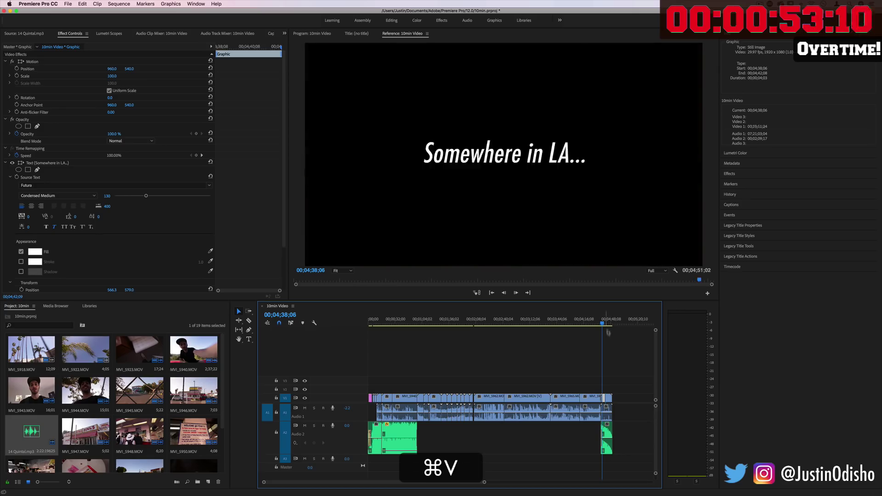
pyautogui.press('super+z')
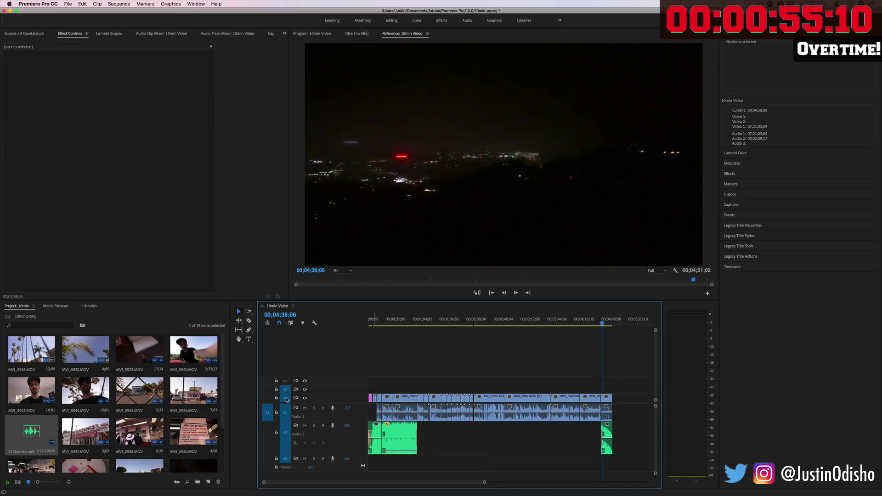
pyautogui.click(285, 398)
pyautogui.press('super+v')
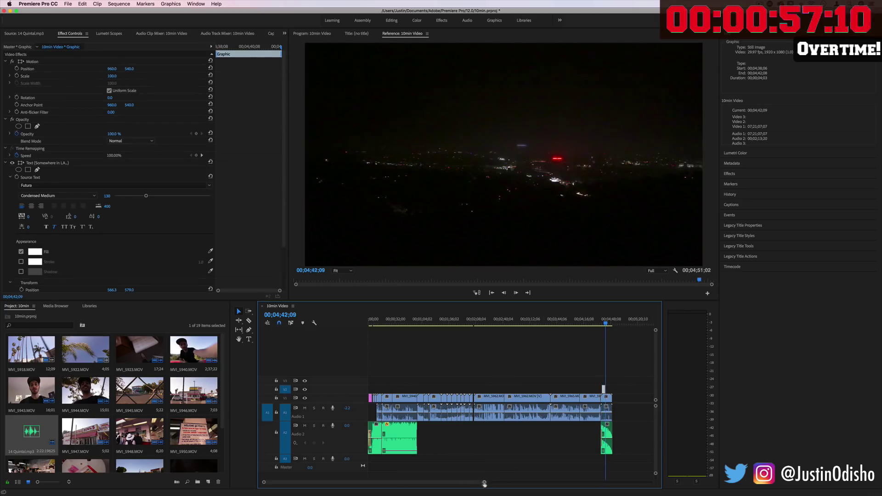
pyautogui.moveTo(484, 481); pyautogui.dragTo(423, 482)
pyautogui.click(500, 323)
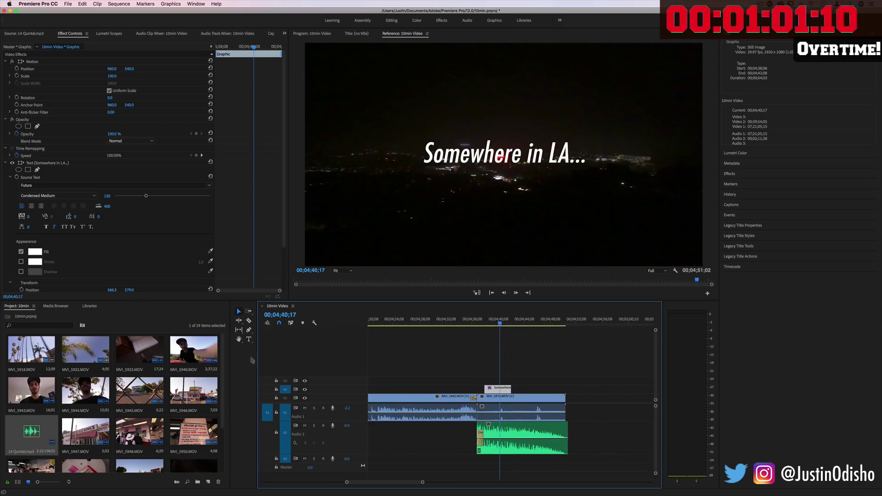
# - Replace the pasted title's text with 'Thanks for watching!'
pyautogui.click(248, 340)
pyautogui.click(452, 159)
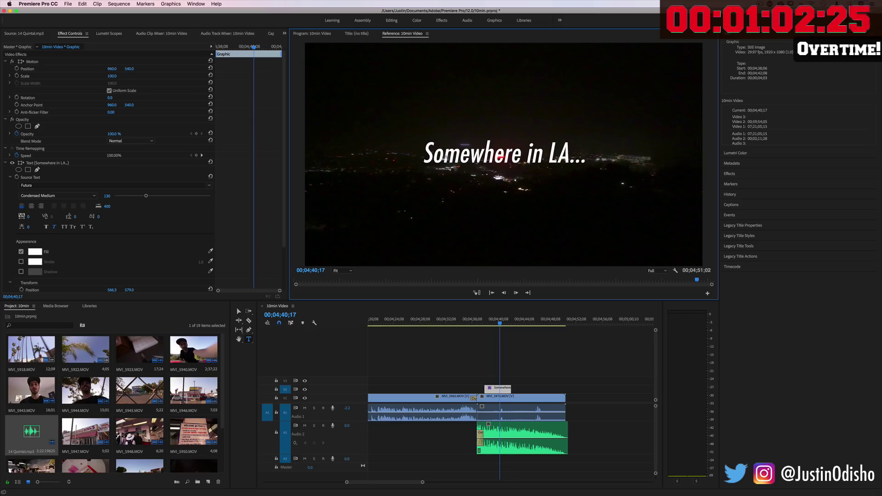
pyautogui.click(313, 35)
pyautogui.moveTo(425, 155); pyautogui.dragTo(620, 165)
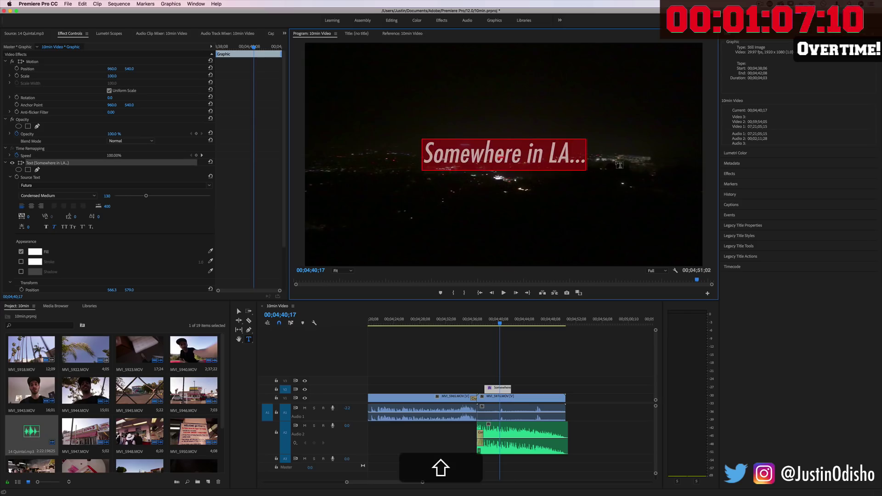
pyautogui.write('MADE')
pyautogui.press('BackSpace')
pyautogui.press('BackSpace')
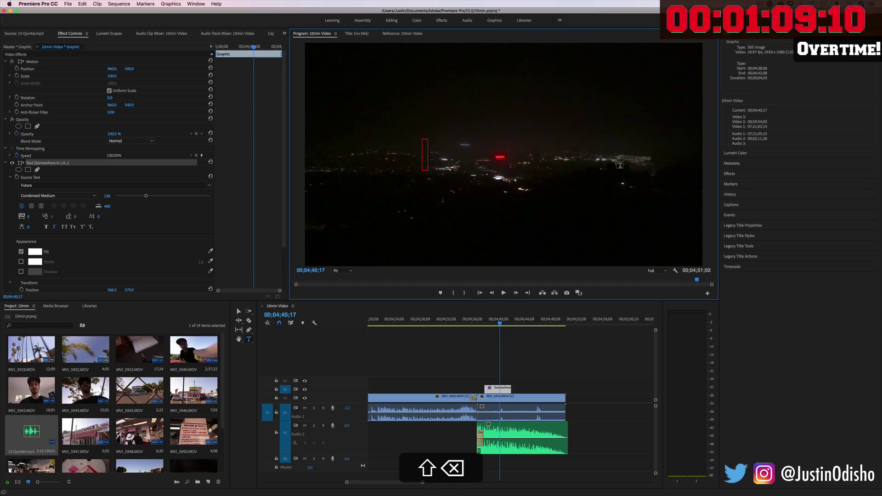
pyautogui.write('Fin.')
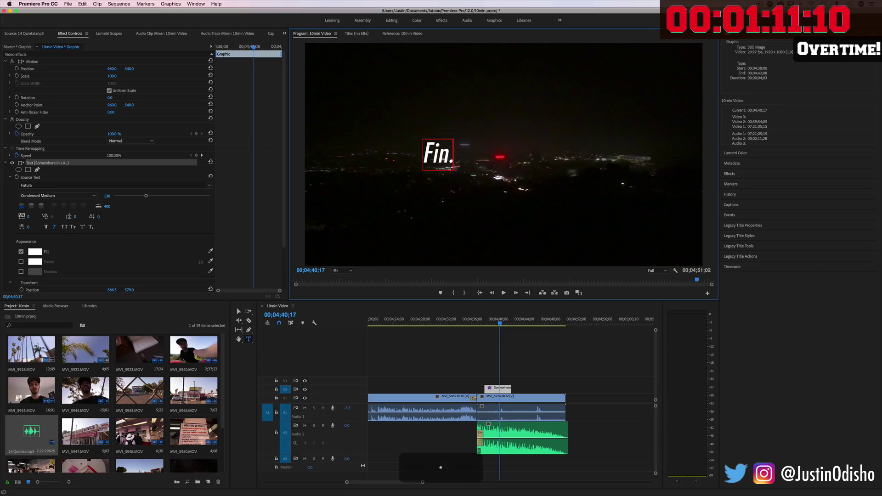
pyautogui.scroll(-3, 176, 234)
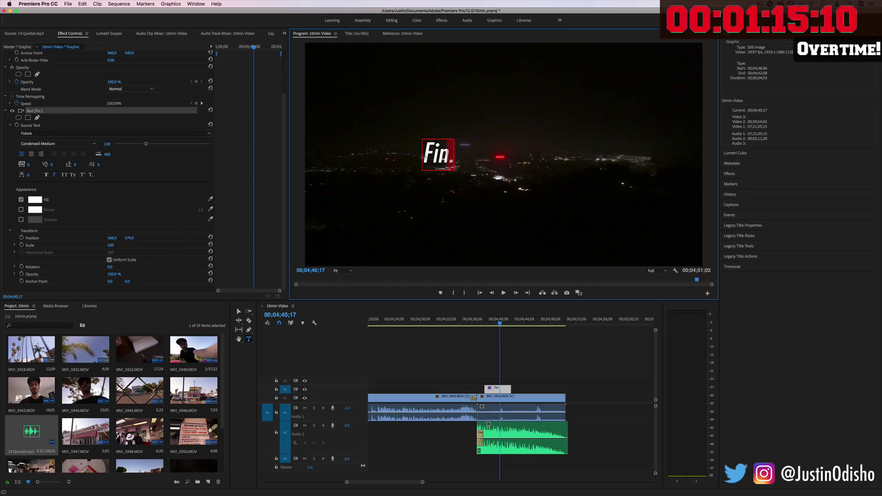
pyautogui.write('Subscribe')
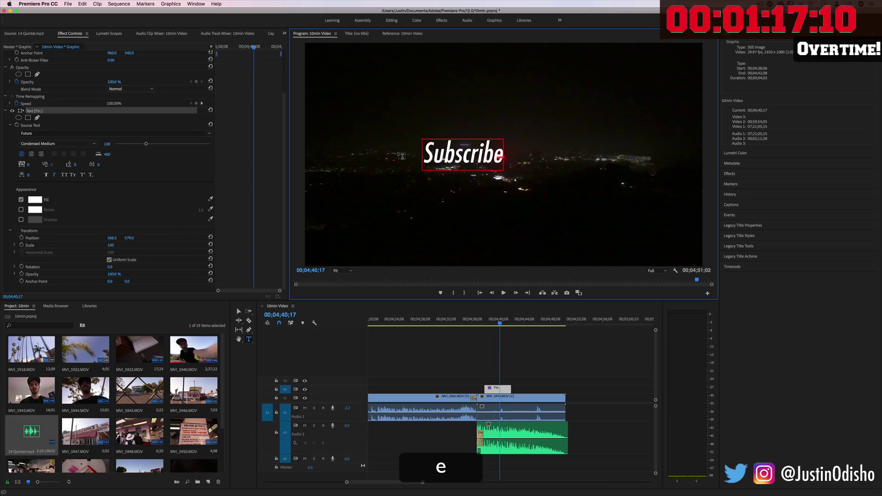
pyautogui.write(' for more!')
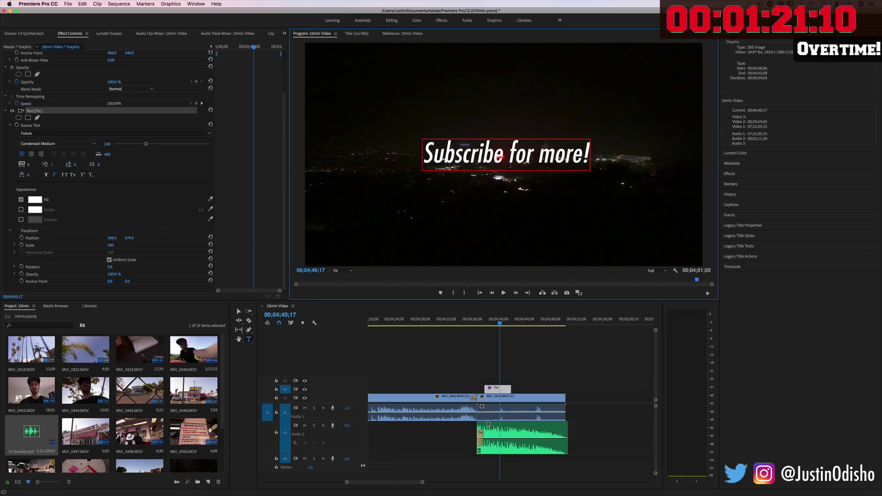
pyautogui.hotkey('shift', 'Up')
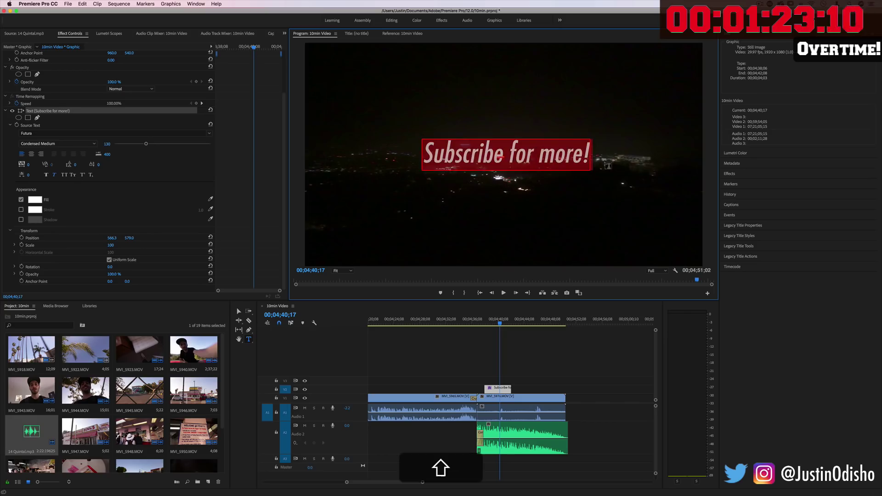
pyautogui.write('Thanks for watc')
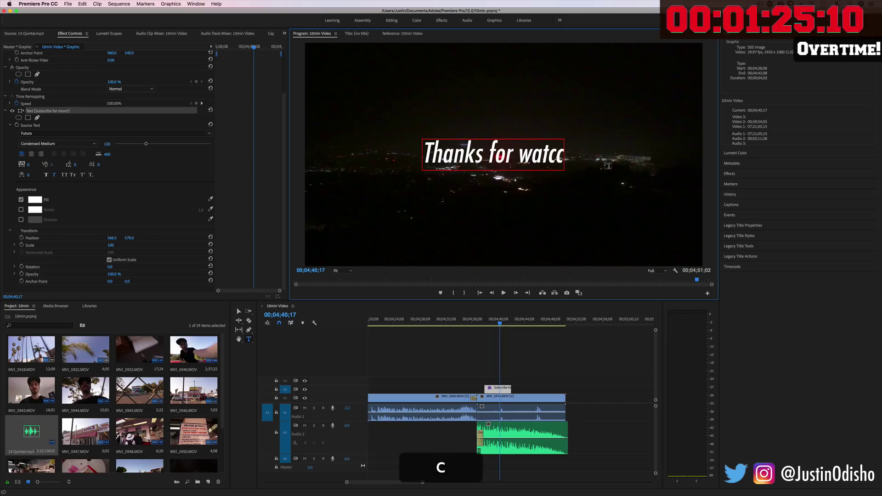
pyautogui.press('BackSpace')
pyautogui.write('hing!')
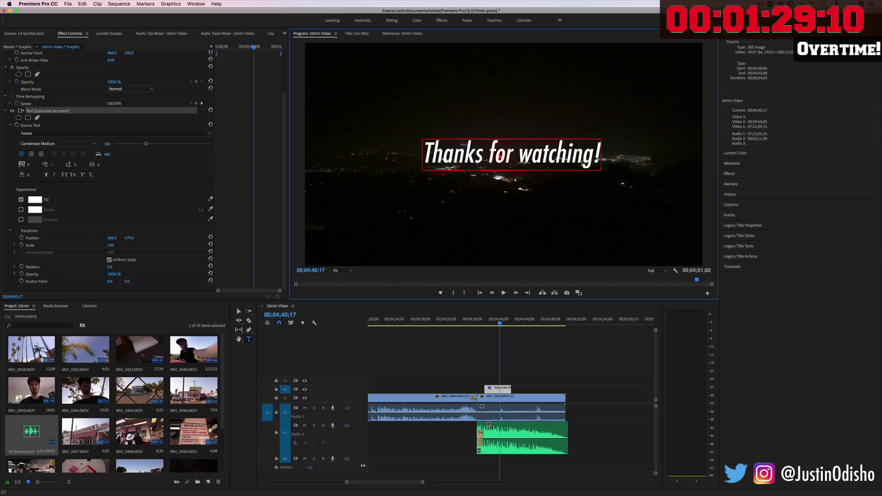
# - Center the title horizontally using Align Horizontal Center in Essential Graphics
pyautogui.scroll(5, 142, 183)
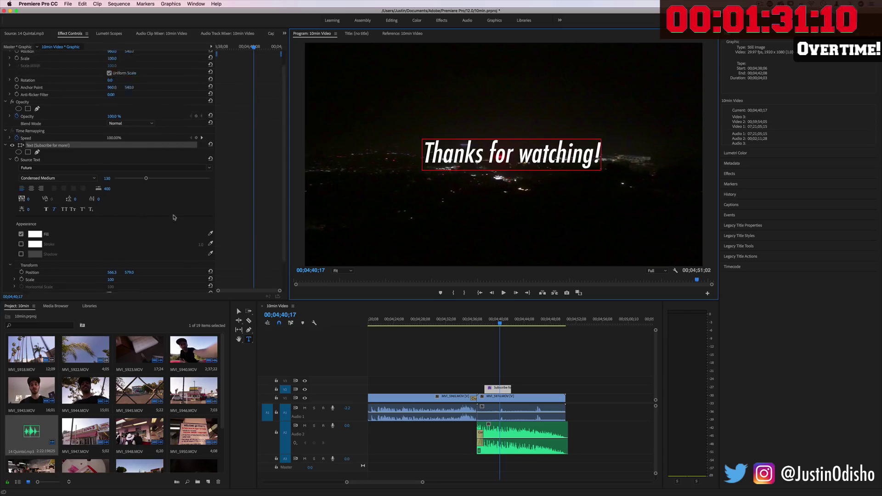
pyautogui.scroll(-5, 179, 223)
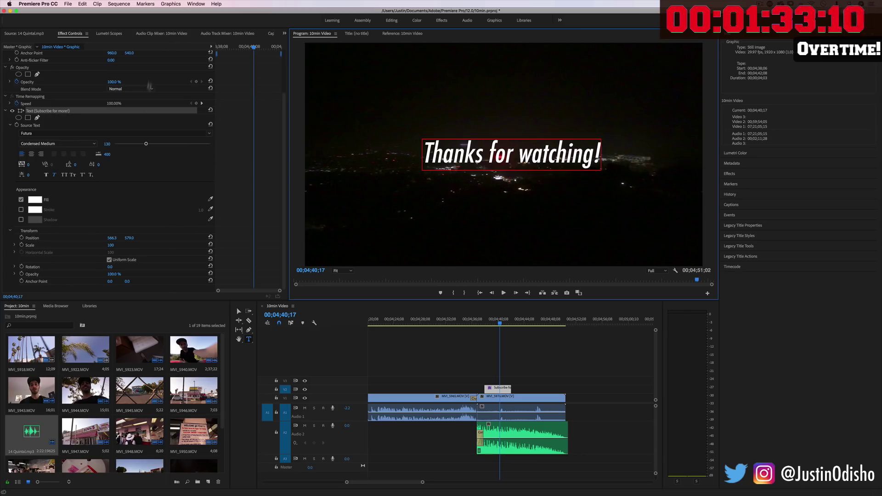
pyautogui.click(196, 4)
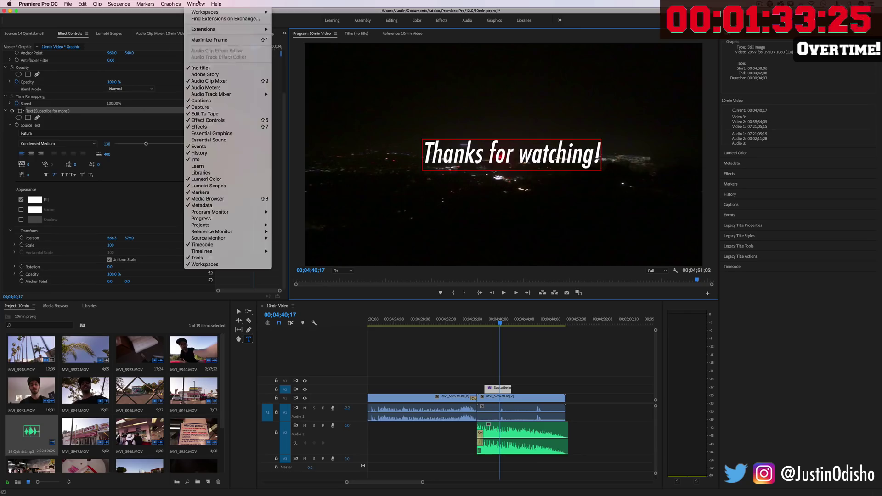
pyautogui.click(244, 133)
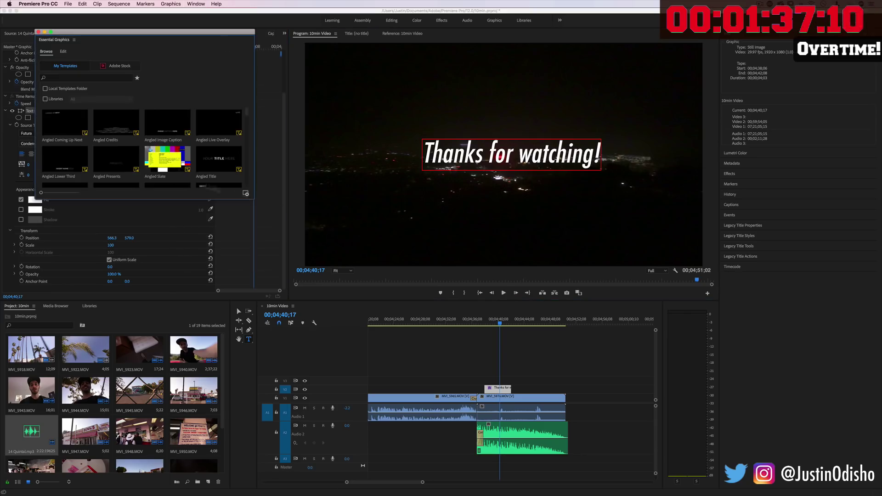
pyautogui.click(63, 52)
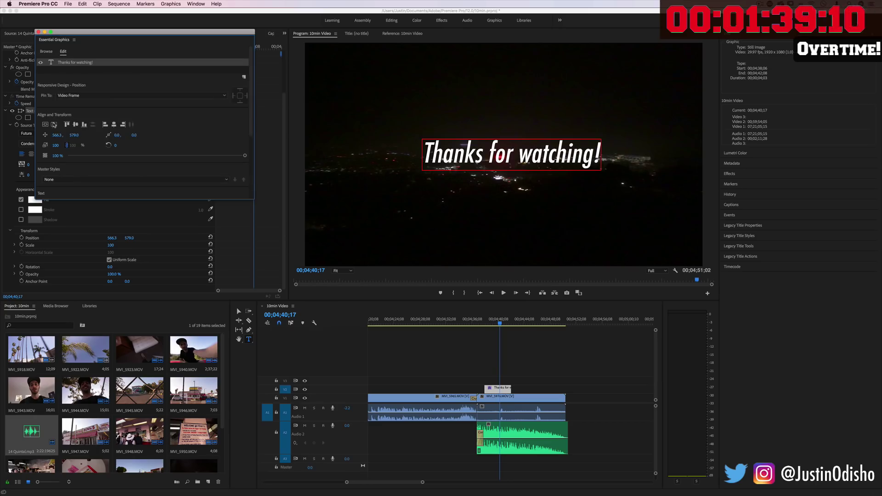
pyautogui.click(54, 125)
pyautogui.click(39, 31)
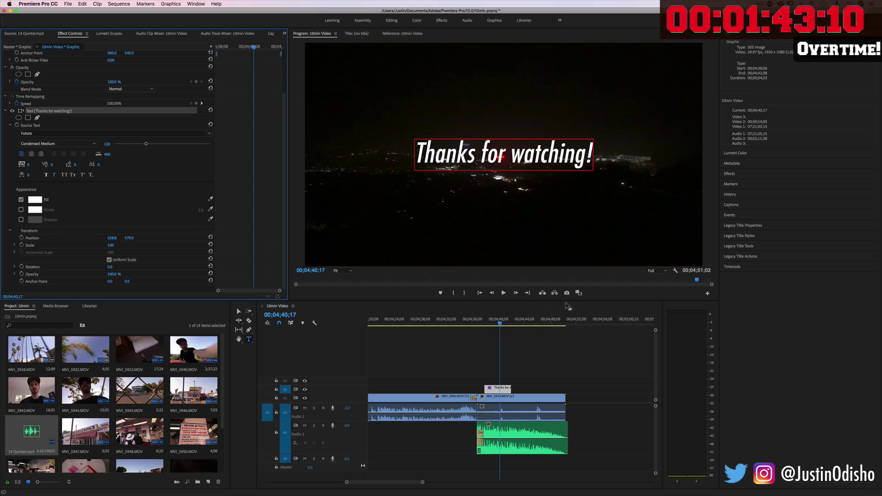
# - Extend the title clip's end to about 4;50, the sequence end
pyautogui.moveTo(510, 388); pyautogui.dragTo(565, 388)
pyautogui.moveTo(422, 482); pyautogui.dragTo(551, 484)
pyautogui.moveTo(489, 325); pyautogui.dragTo(382, 334)
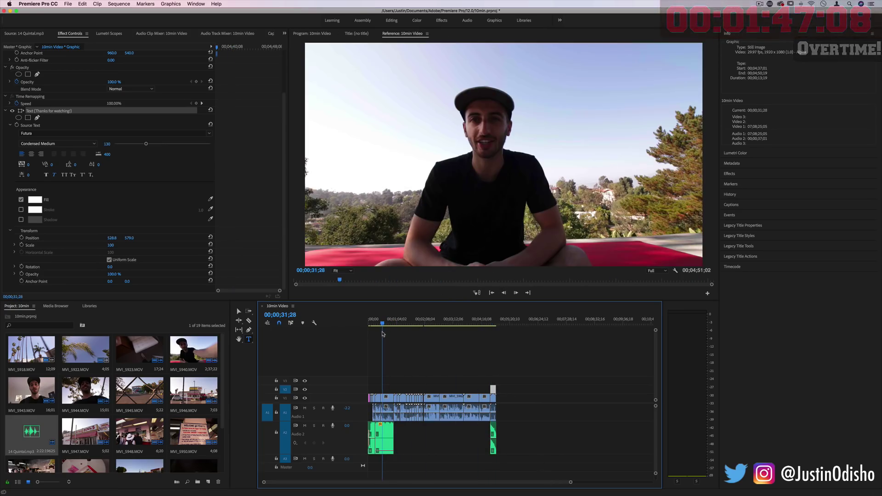
pyautogui.press('space')
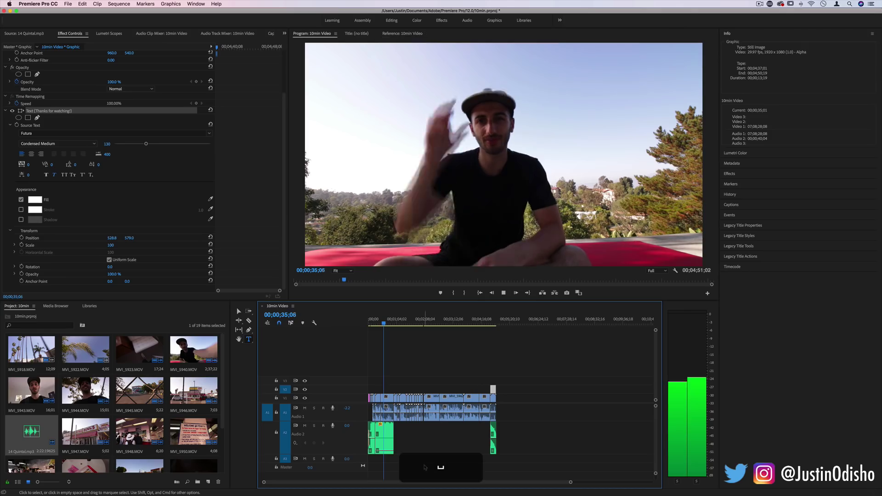
pyautogui.press('space')
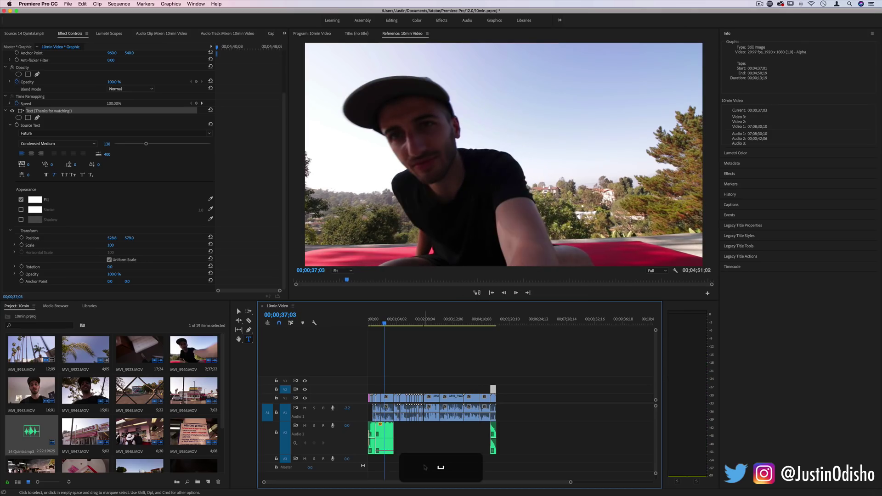
pyautogui.moveTo(389, 325); pyautogui.dragTo(396, 324)
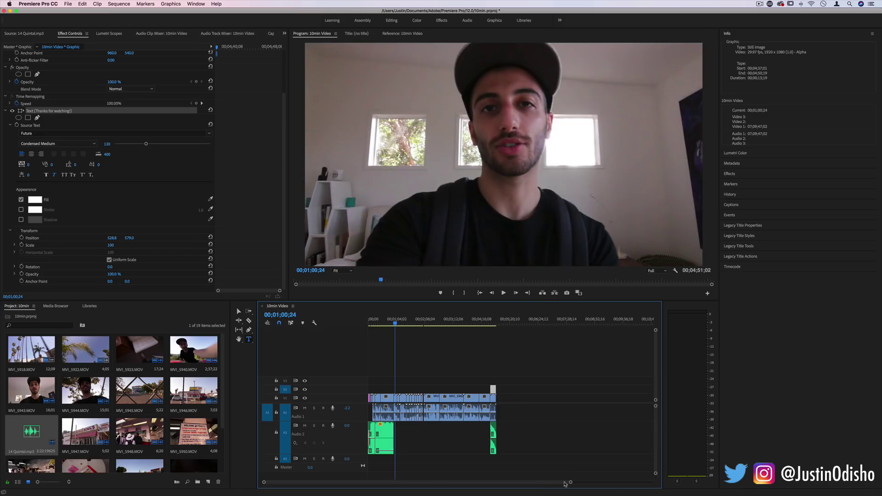
pyautogui.moveTo(571, 483); pyautogui.dragTo(482, 482)
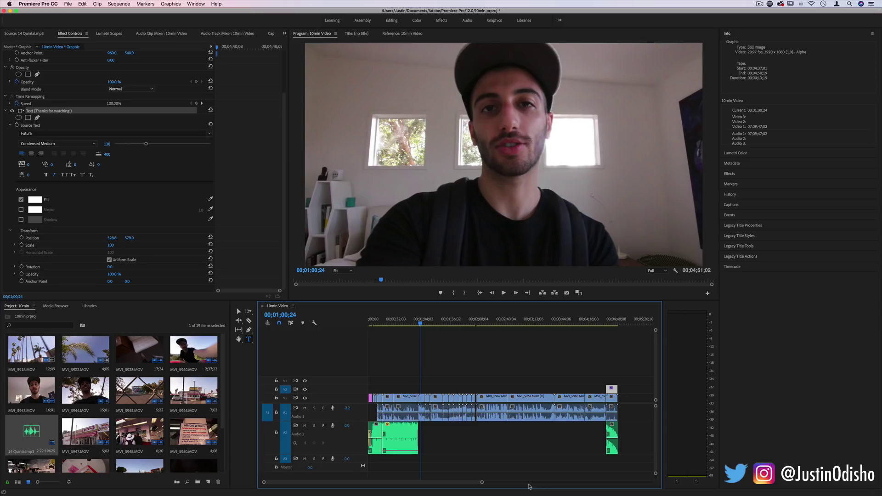
pyautogui.press('Home')
pyautogui.press('space')
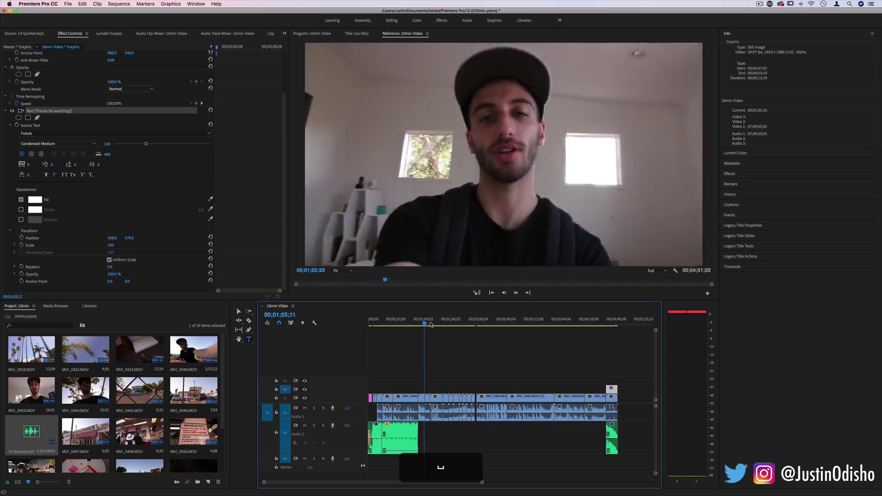
pyautogui.press('space')
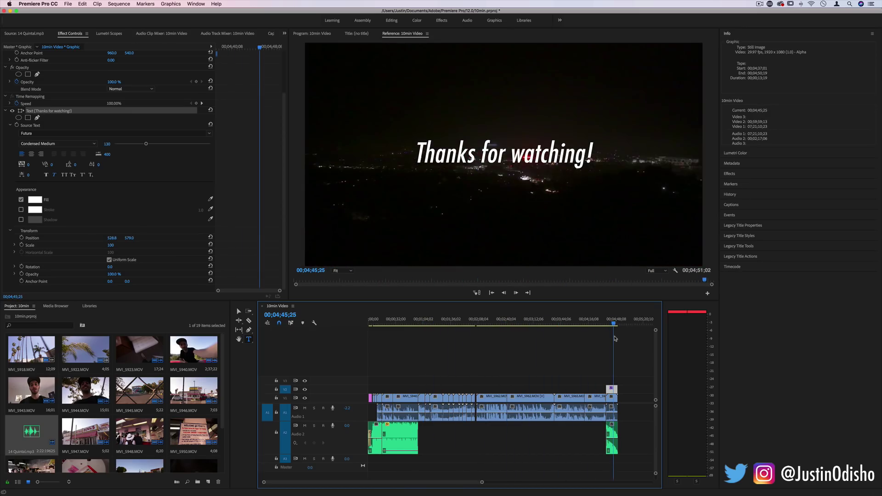
pyautogui.press('space')
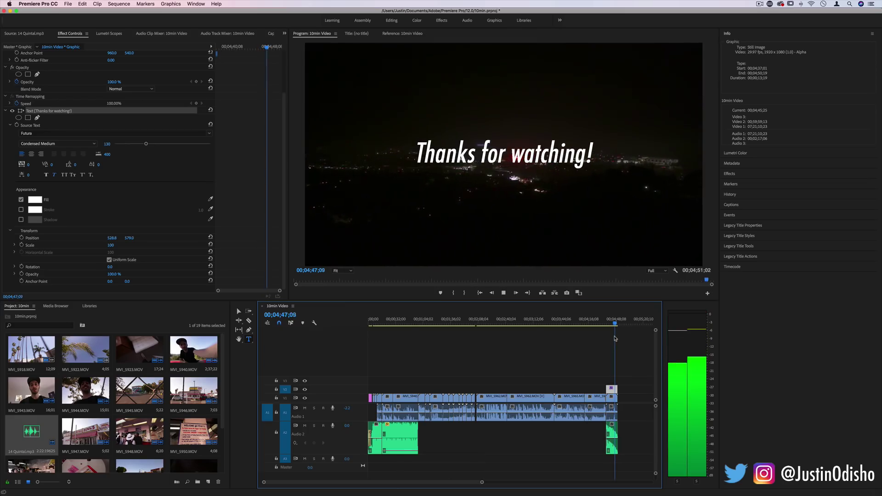
pyautogui.press('space')
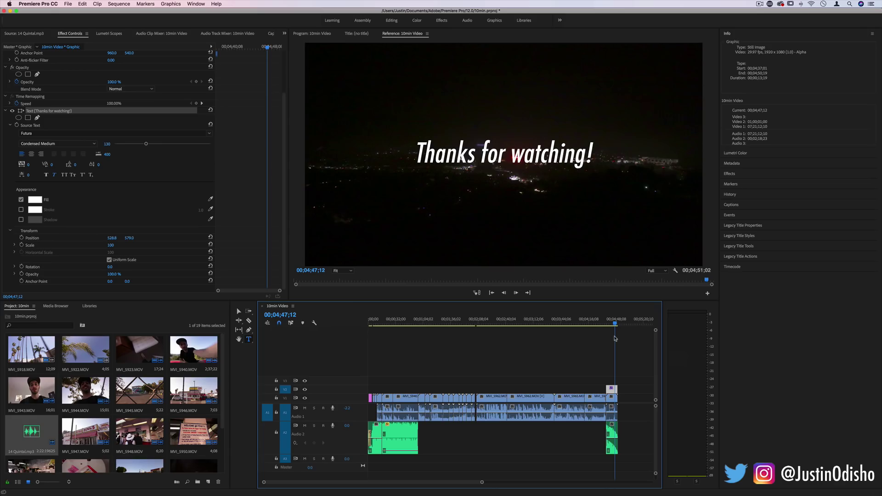
pyautogui.moveTo(520, 324); pyautogui.dragTo(527, 325)
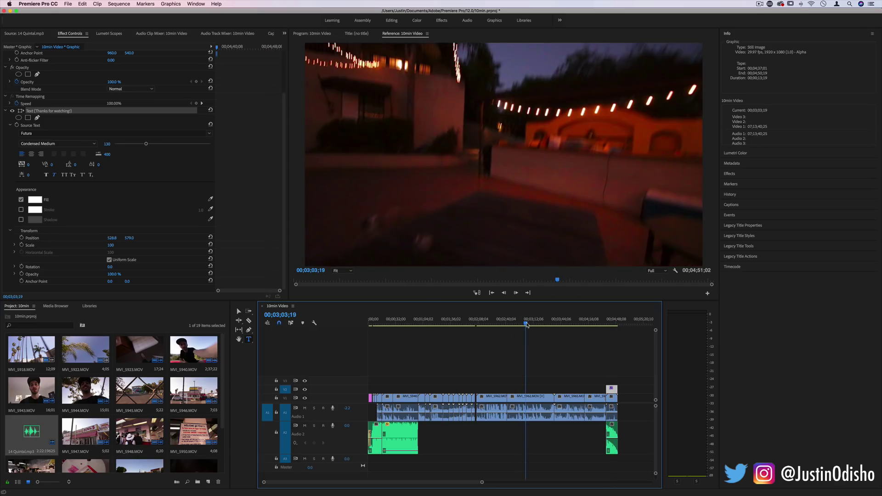
# - Expand the Presets folder and the creator's preset pack in the Effects panel
pyautogui.click(744, 176)
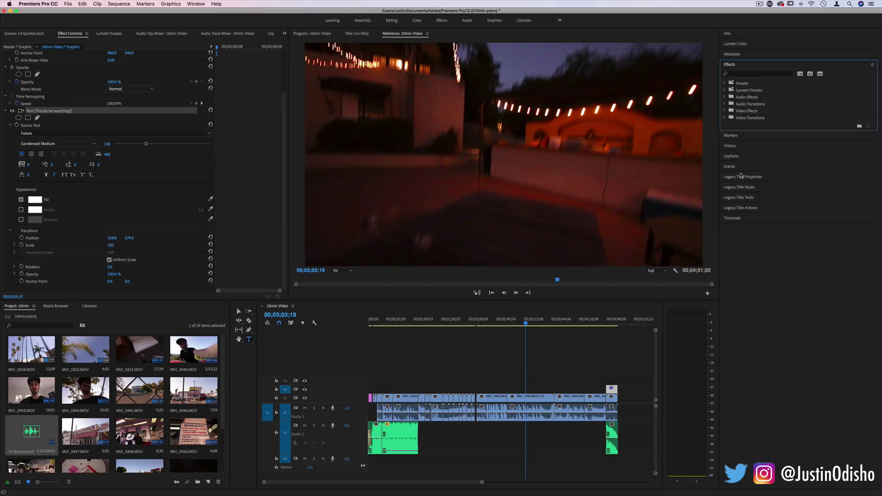
pyautogui.click(740, 44)
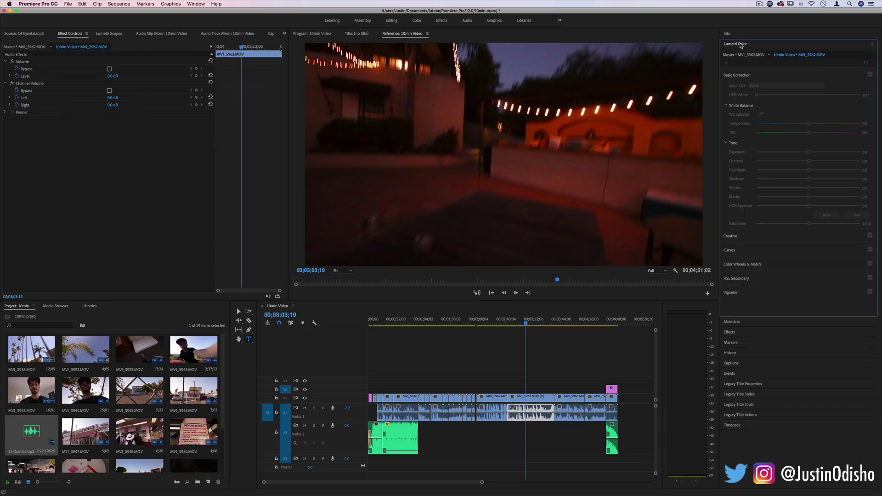
pyautogui.click(532, 321)
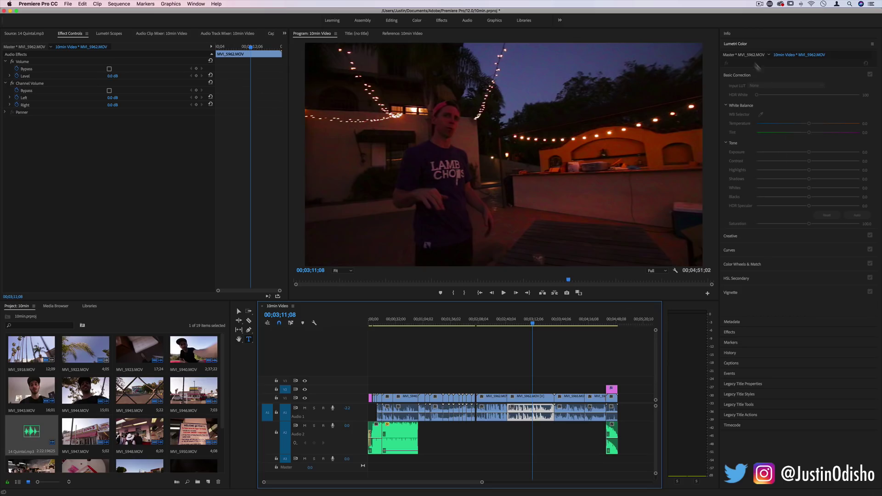
pyautogui.click(745, 44)
pyautogui.click(739, 65)
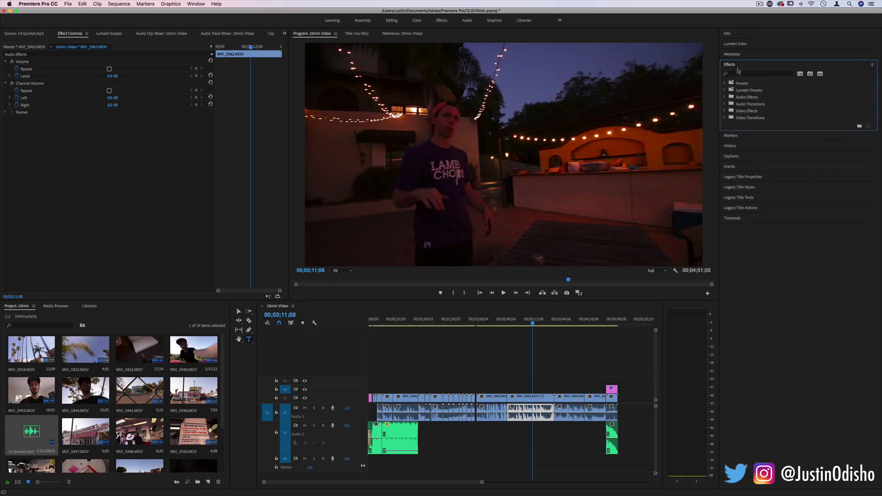
pyautogui.click(724, 84)
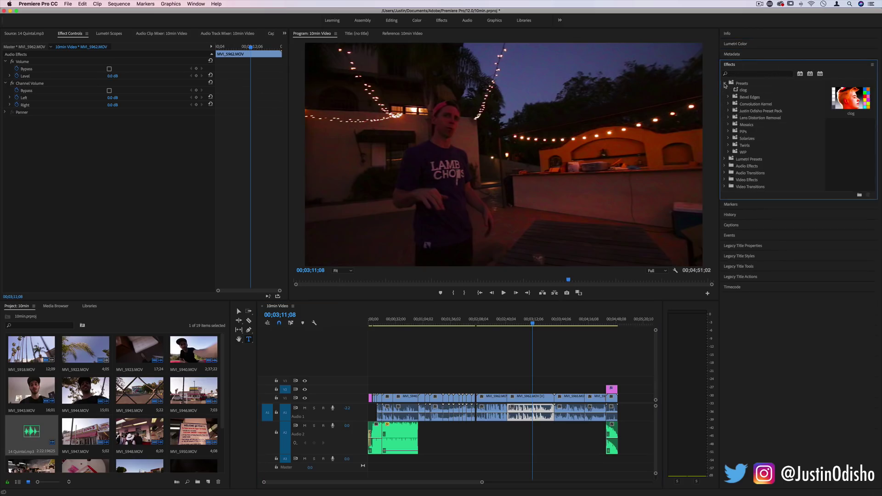
pyautogui.click(728, 111)
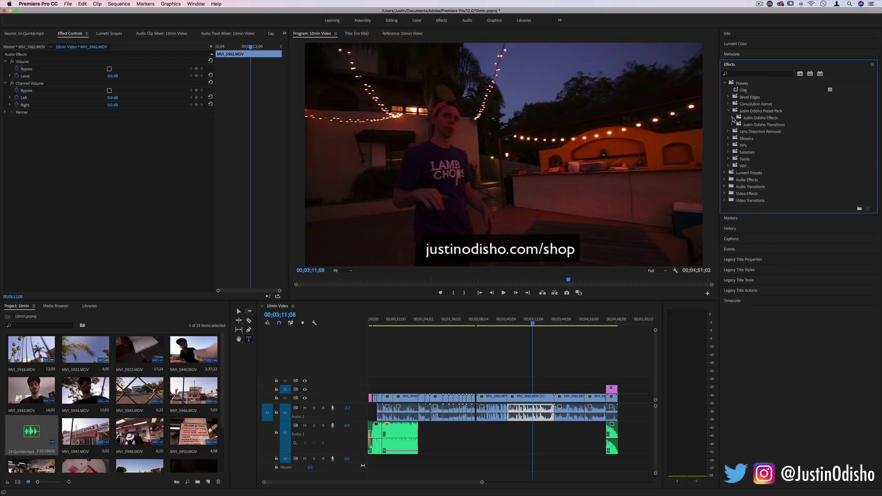
pyautogui.click(733, 118)
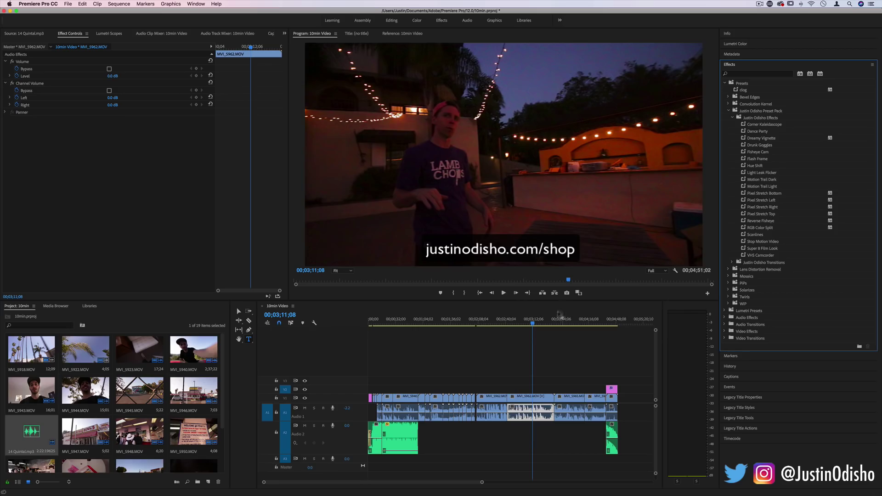
# - Apply the Whip Push Right - B transition preset to MVI_5965 near 04;10
pyautogui.click(583, 324)
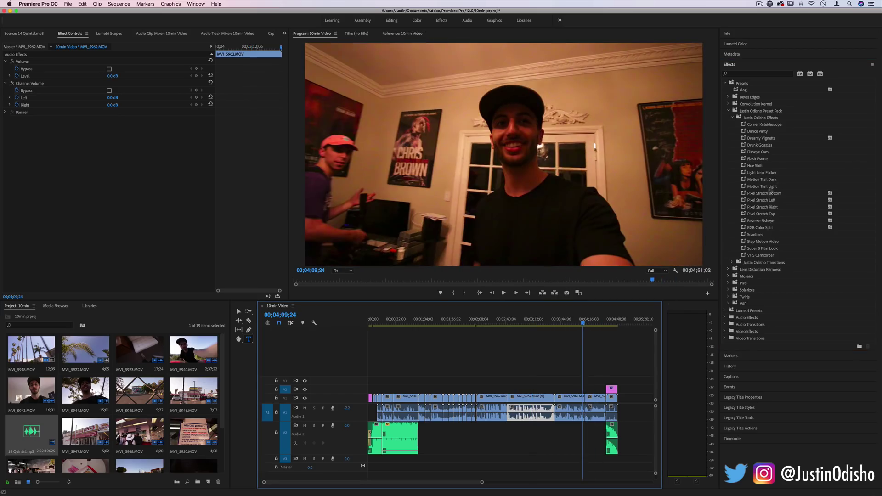
pyautogui.click(733, 262)
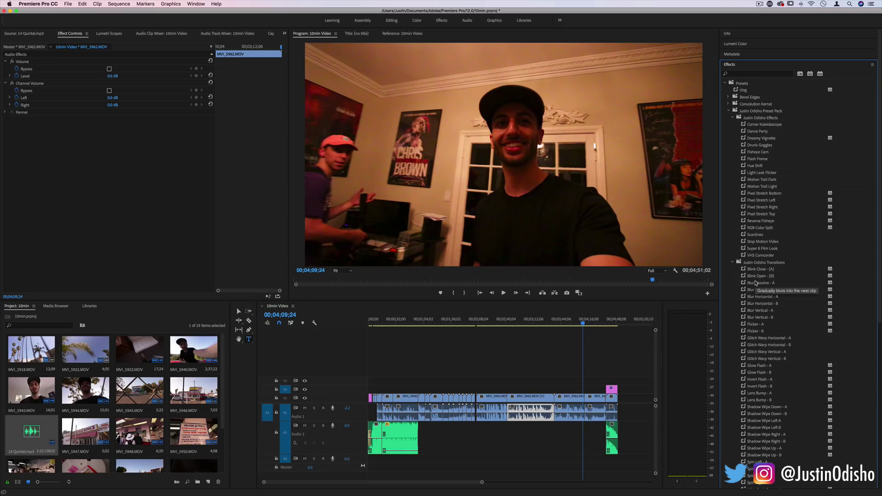
pyautogui.scroll(-10, 756, 283)
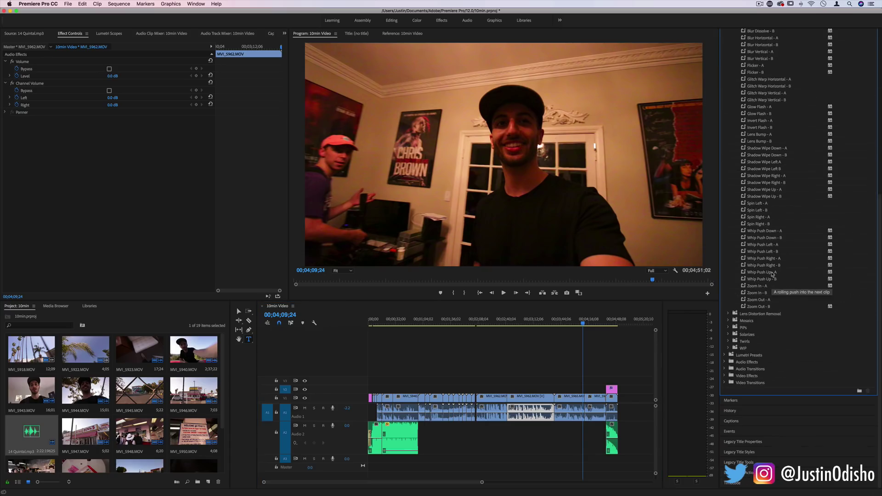
pyautogui.moveTo(773, 261); pyautogui.dragTo(590, 399)
pyautogui.moveTo(583, 325); pyautogui.dragTo(584, 325)
pyautogui.press('space')
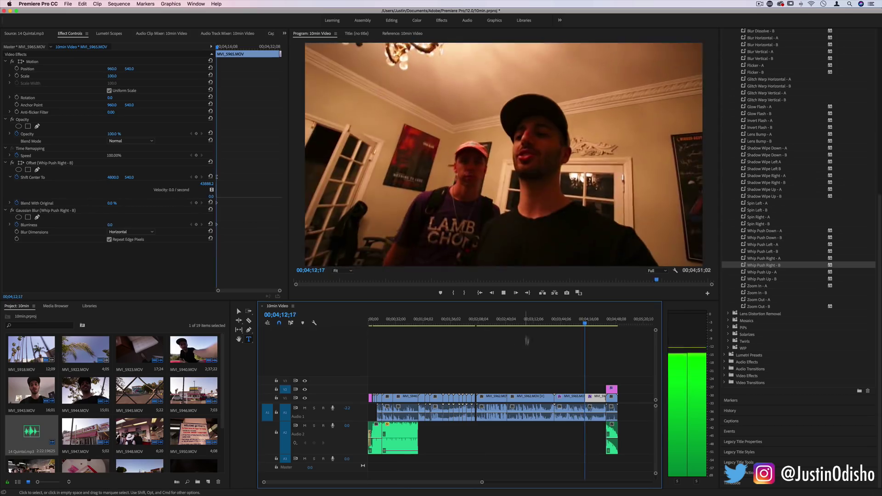
pyautogui.press('space')
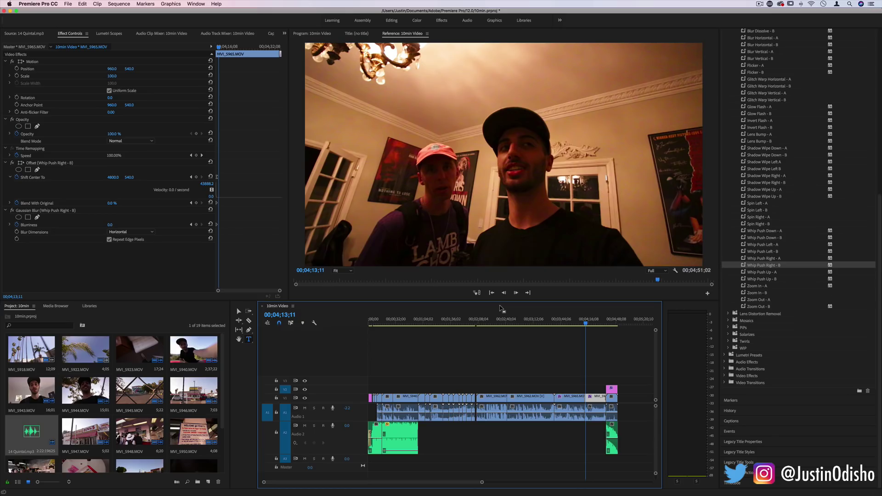
pyautogui.moveTo(606, 320); pyautogui.dragTo(357, 351)
pyautogui.press('space')
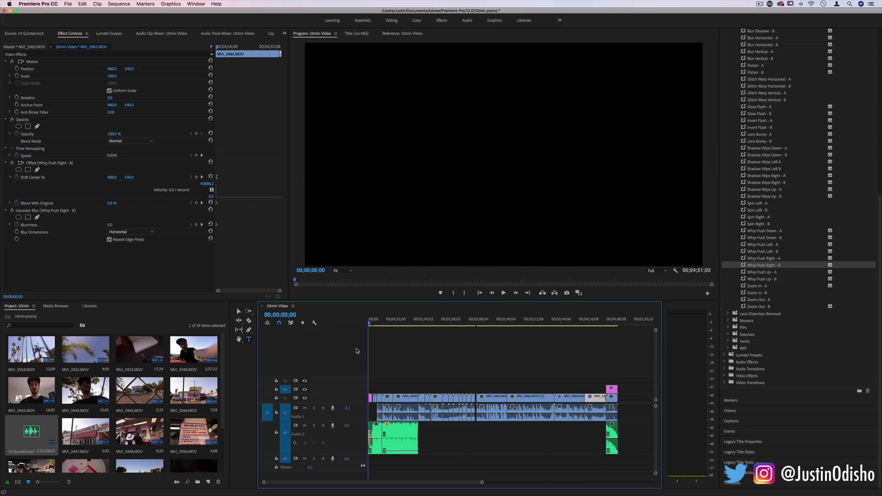